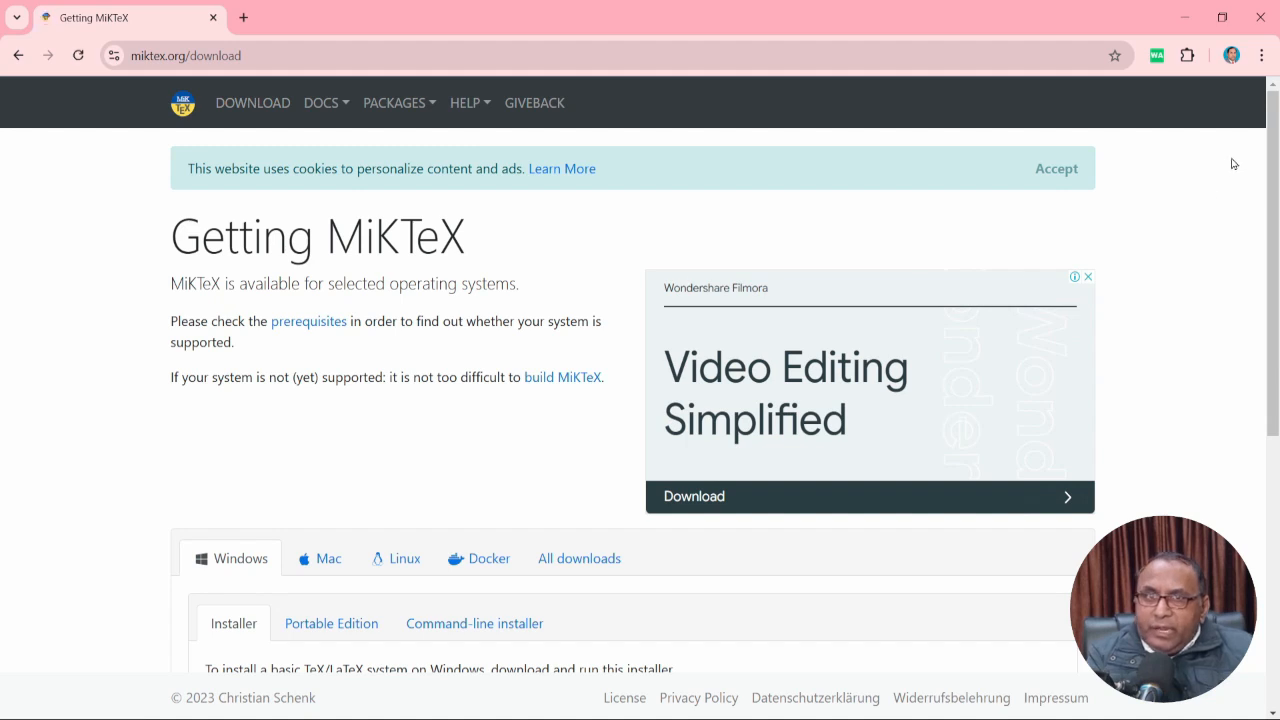
Compare the macOS and Windows download details on the MiKTeX download page.
{"action": "left_click_drag", "start_coordinate": [1273, 138], "coordinate": [1276, 297]}
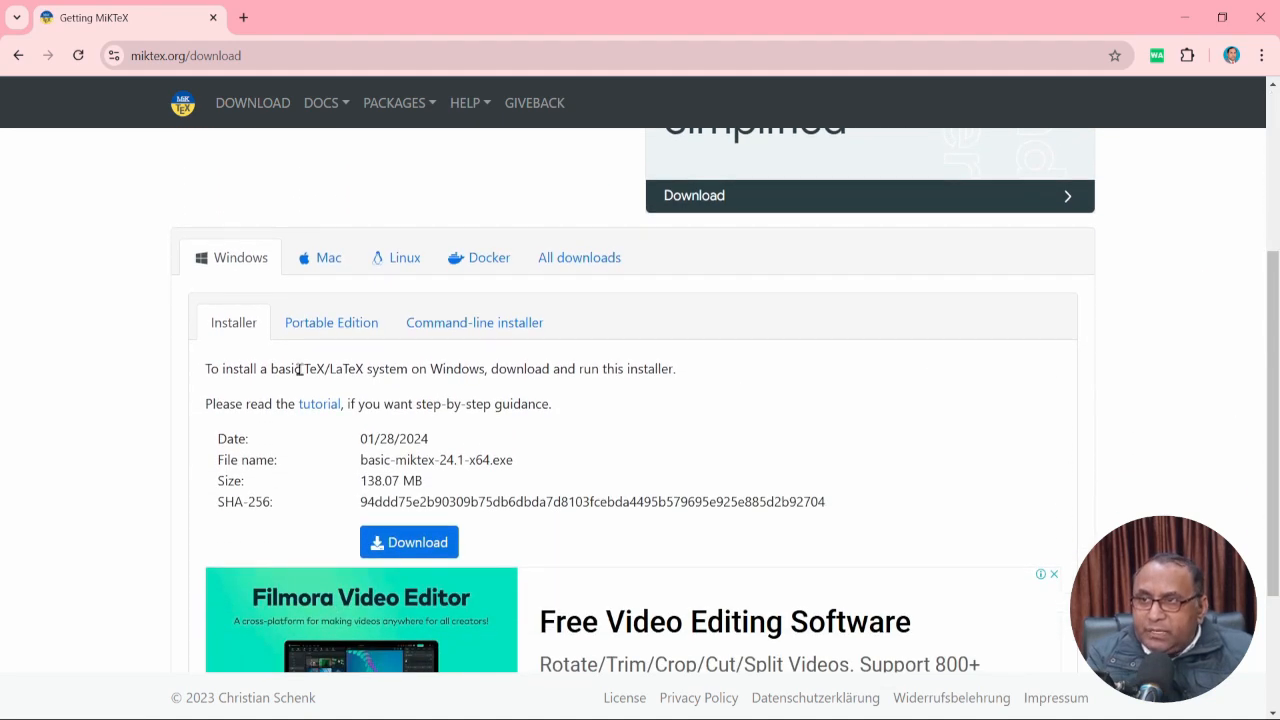
{"action": "left_click", "coordinate": [323, 262]}
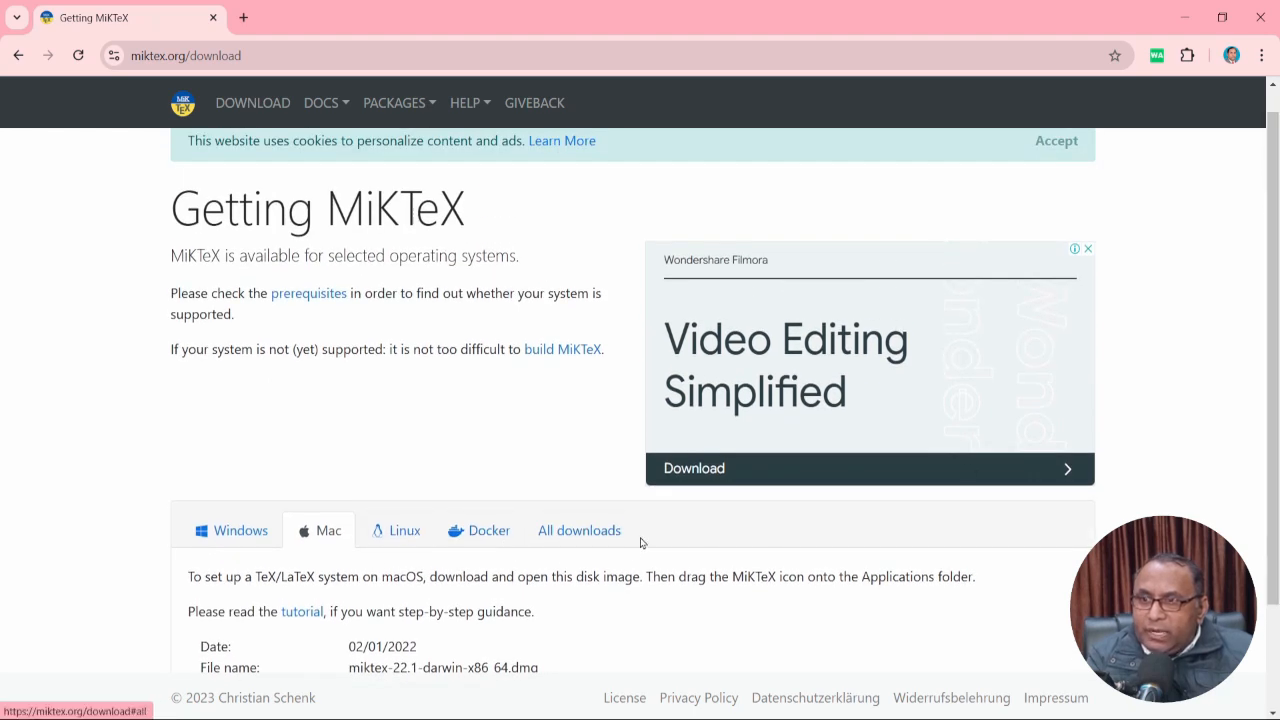
{"action": "left_click", "coordinate": [240, 537]}
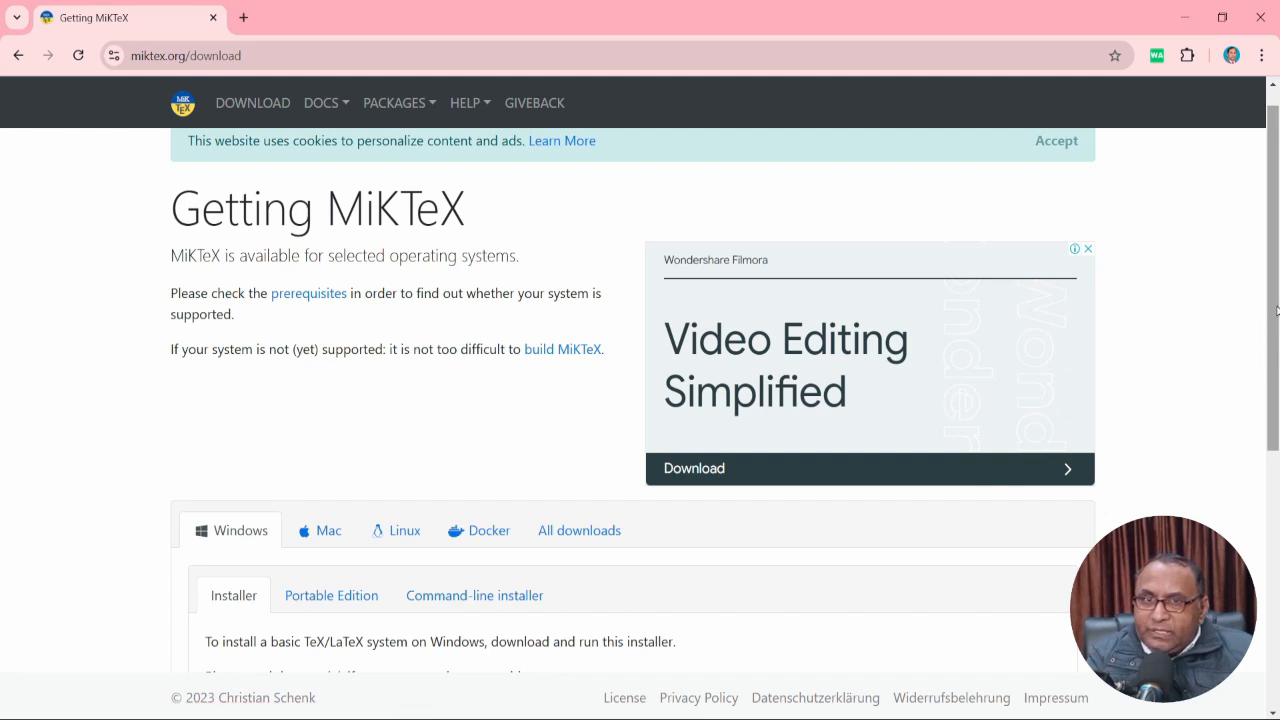
Start downloading basic-miktex-24.1-x64.exe (138.07 MB), then cancel saving the duplicate.
{"action": "left_click_drag", "start_coordinate": [1274, 305], "coordinate": [1274, 417]}
{"action": "scroll", "coordinate": [952, 506], "scroll_direction": "down", "scroll_amount": 1}
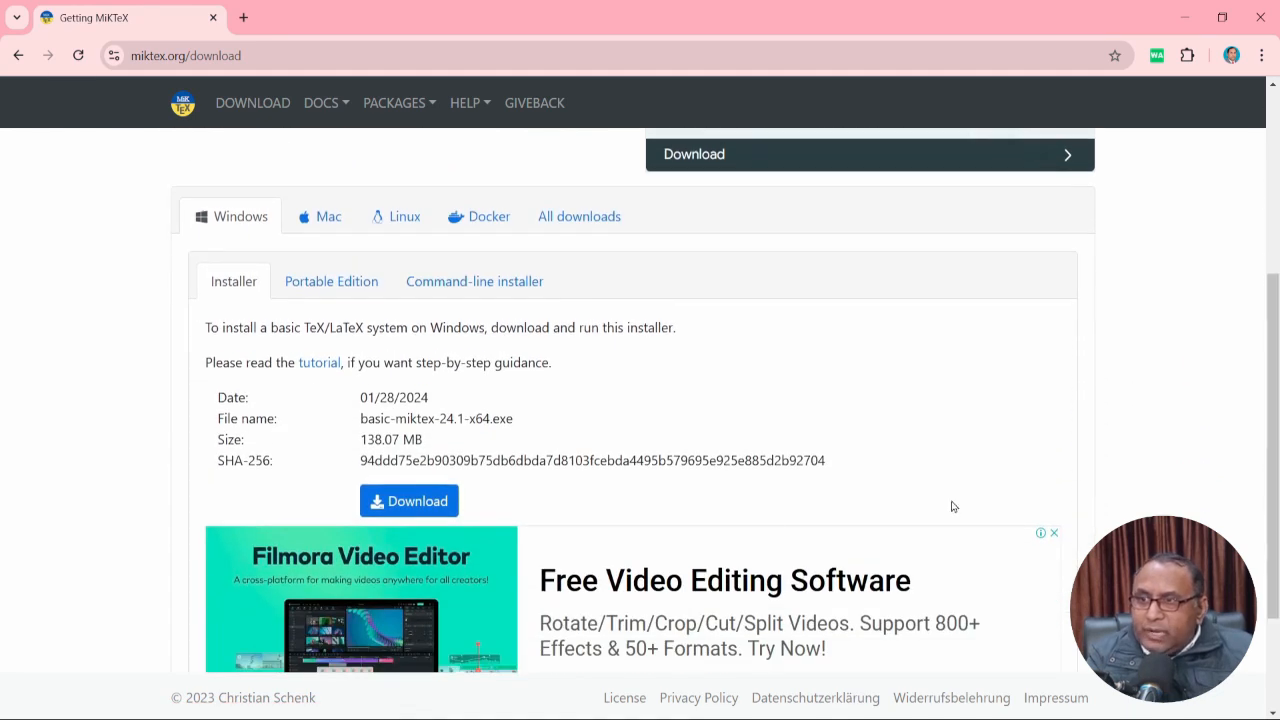
{"action": "left_click", "coordinate": [421, 505]}
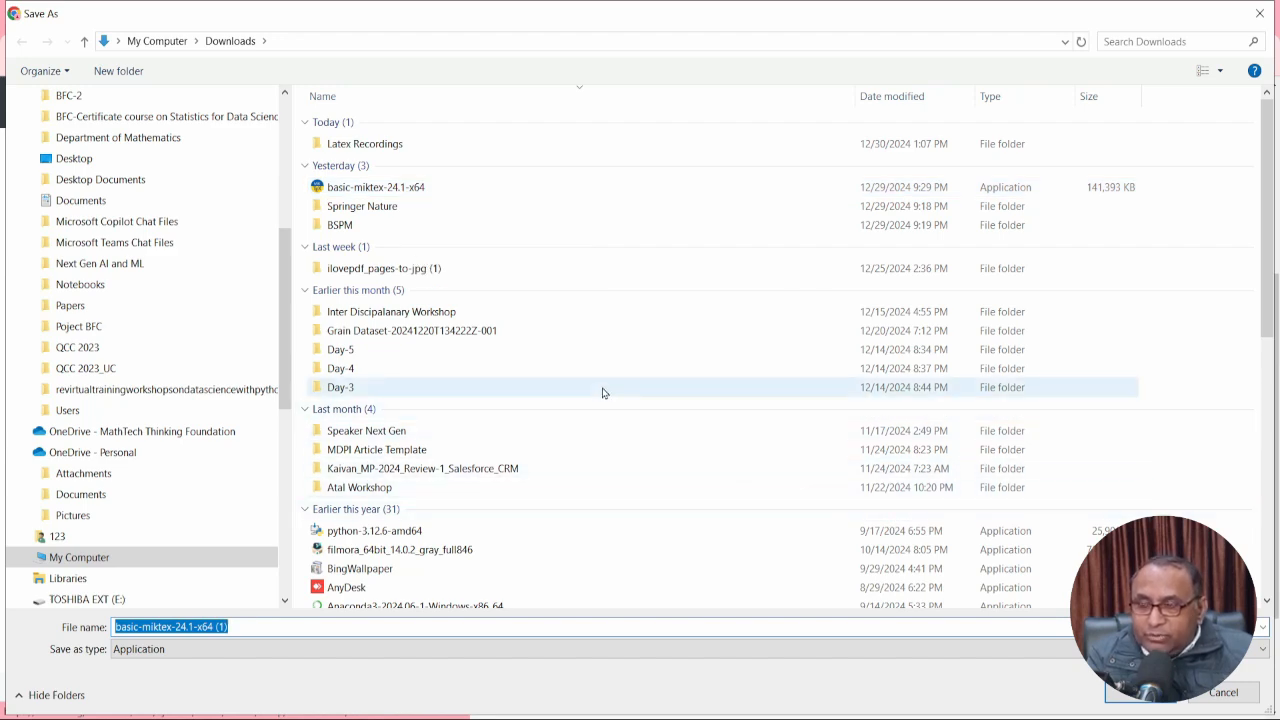
{"action": "left_click", "coordinate": [1224, 693]}
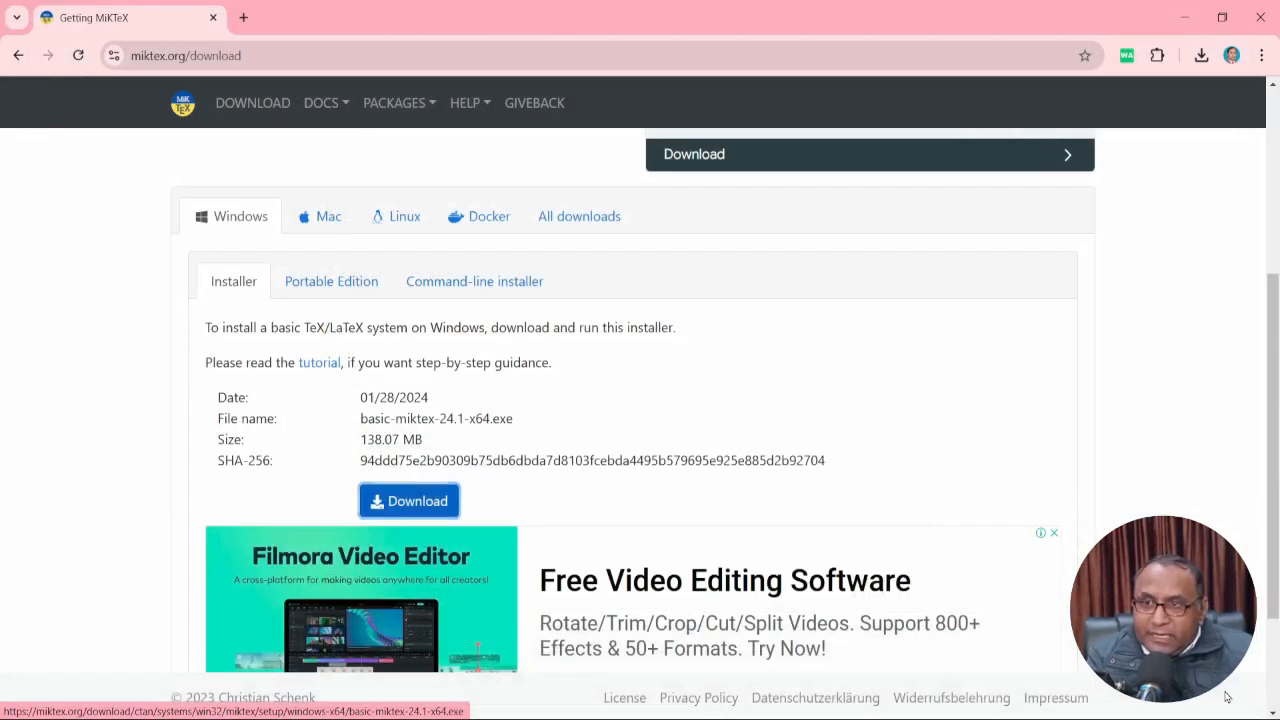
Search Google for 'texmaker download' in a new Chrome tab.
{"action": "left_click", "coordinate": [240, 22]}
{"action": "left_click", "coordinate": [515, 352]}
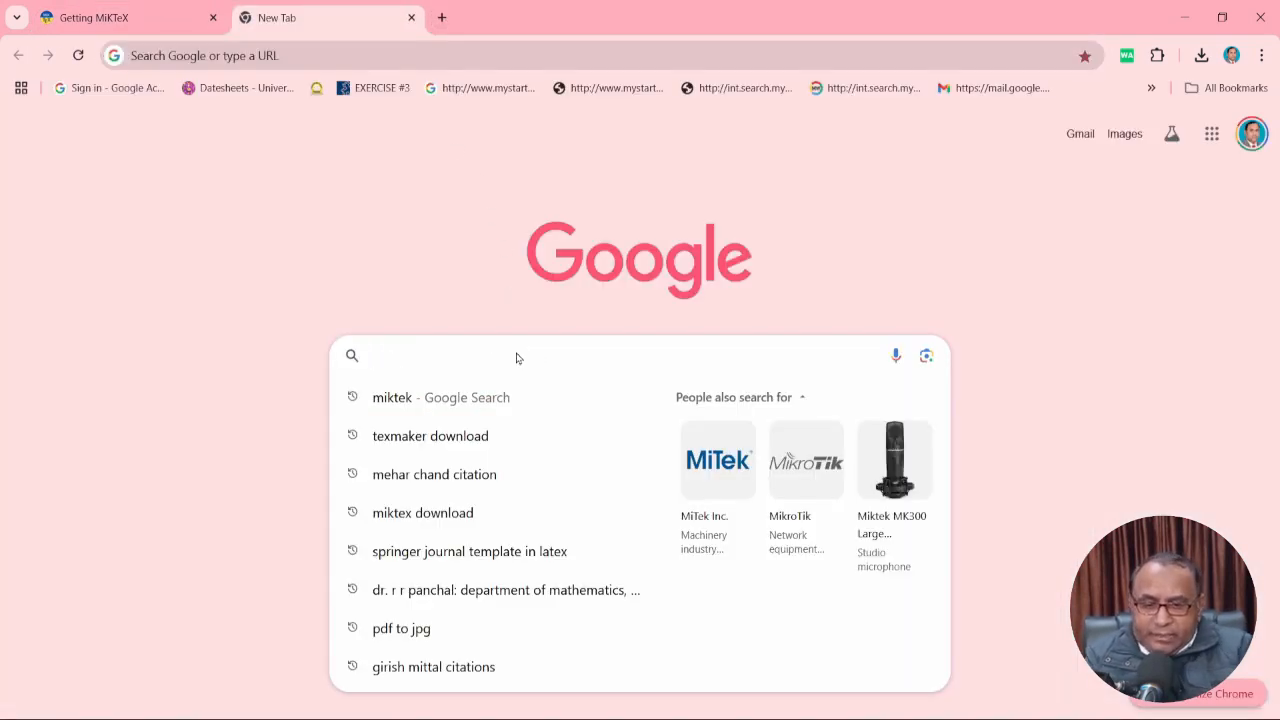
{"action": "type", "text": "texma"}
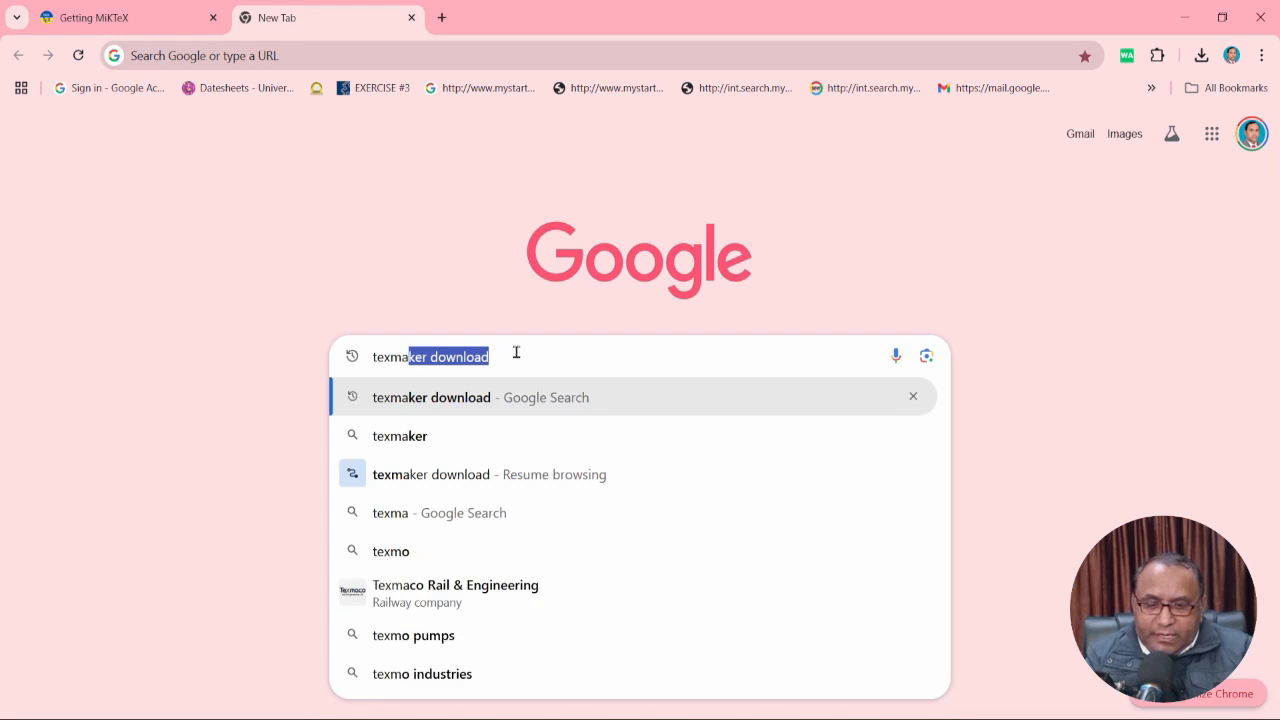
{"action": "type", "text": "ker"}
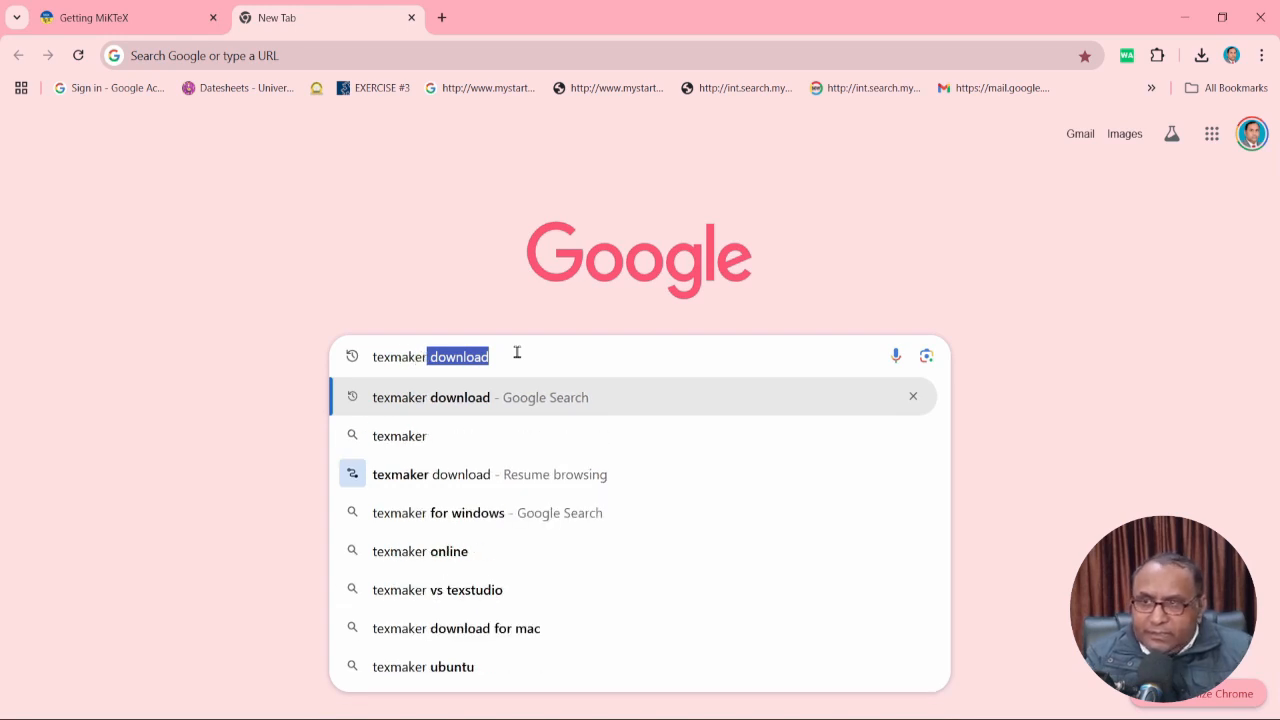
{"action": "key", "text": "Return"}
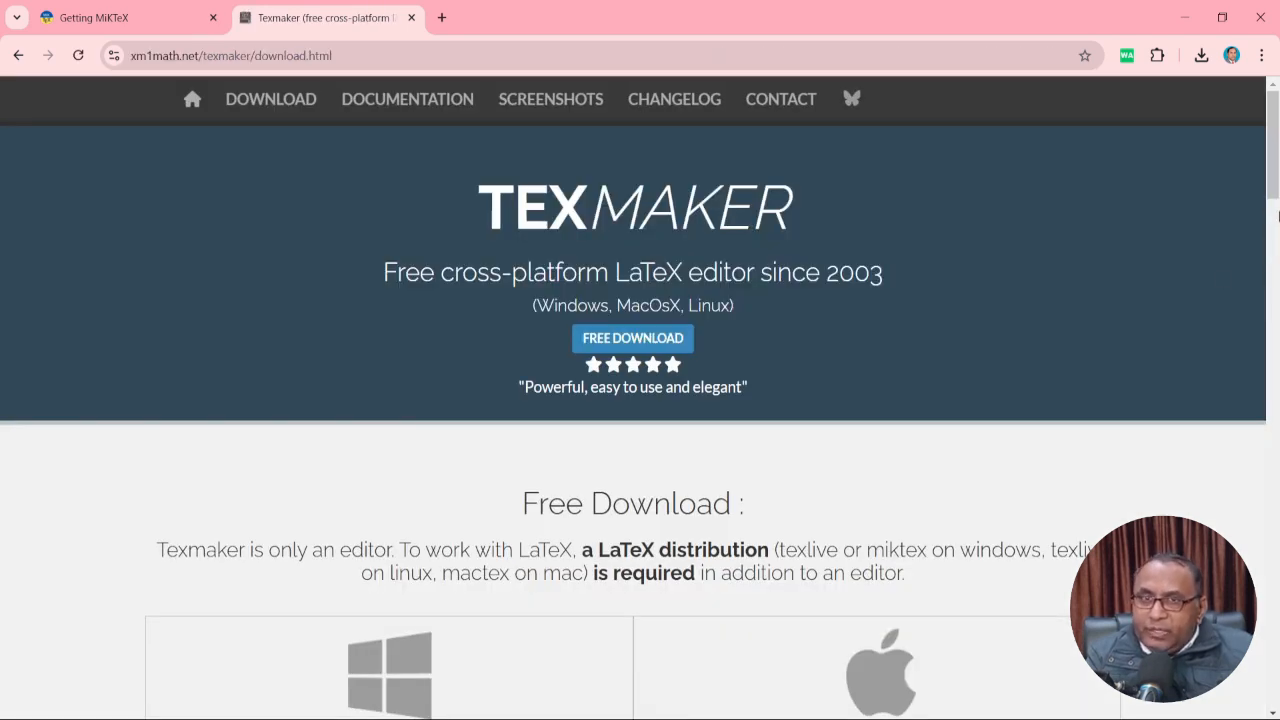
Request the TEXMAKER 6.0.0 Windows msi download, then cancel saving the duplicate installer.
{"action": "left_click_drag", "start_coordinate": [1272, 166], "coordinate": [1277, 229]}
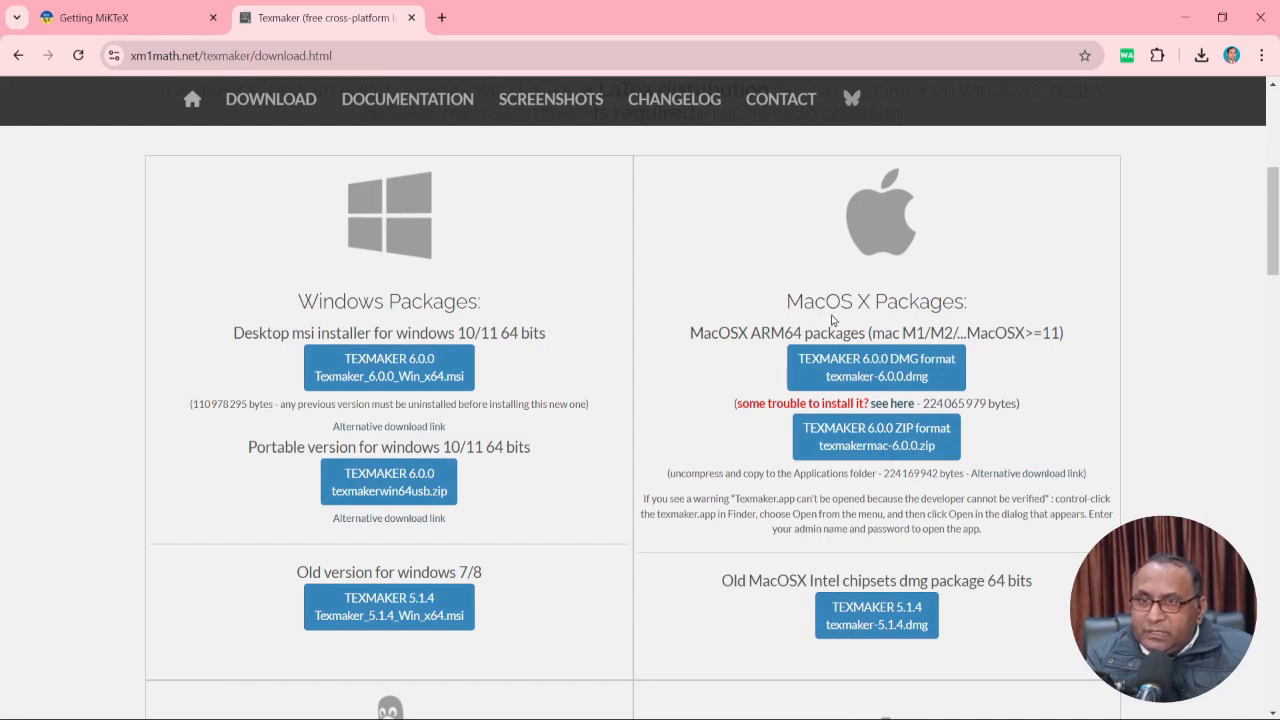
{"action": "left_click_drag", "start_coordinate": [1277, 232], "coordinate": [1277, 446]}
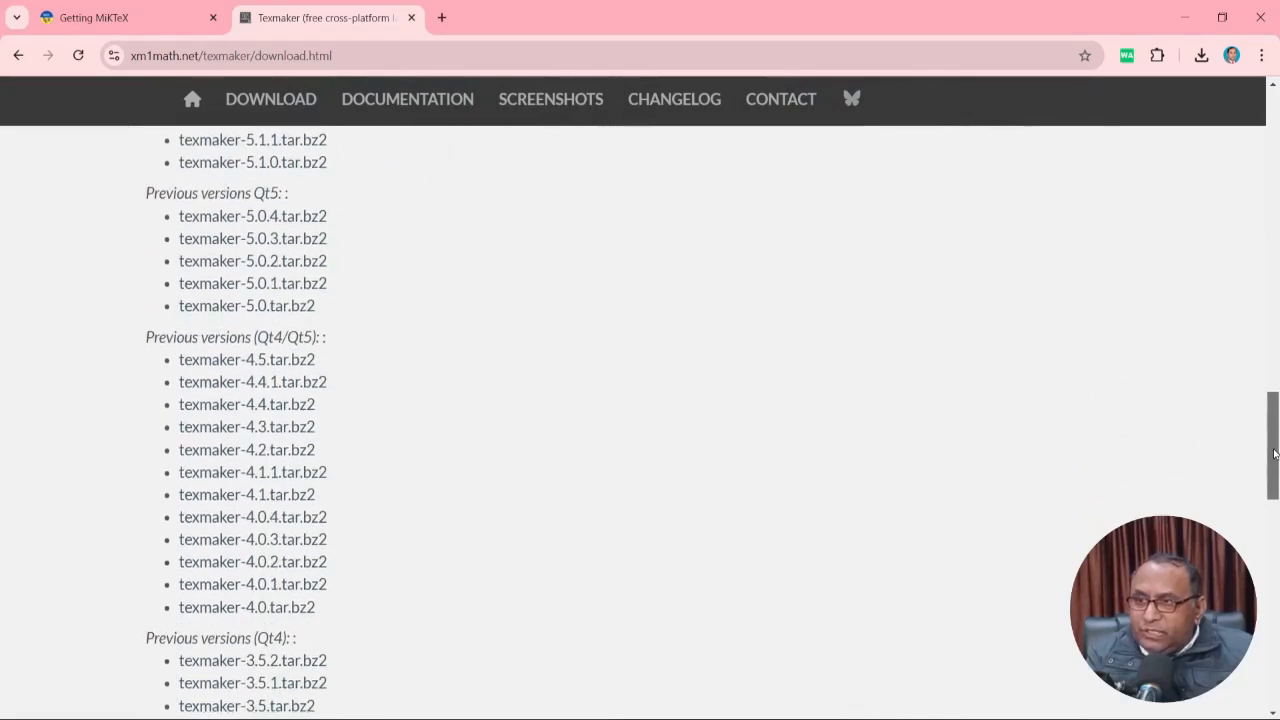
{"action": "scroll", "coordinate": [300, 490], "scroll_direction": "up", "scroll_amount": 20}
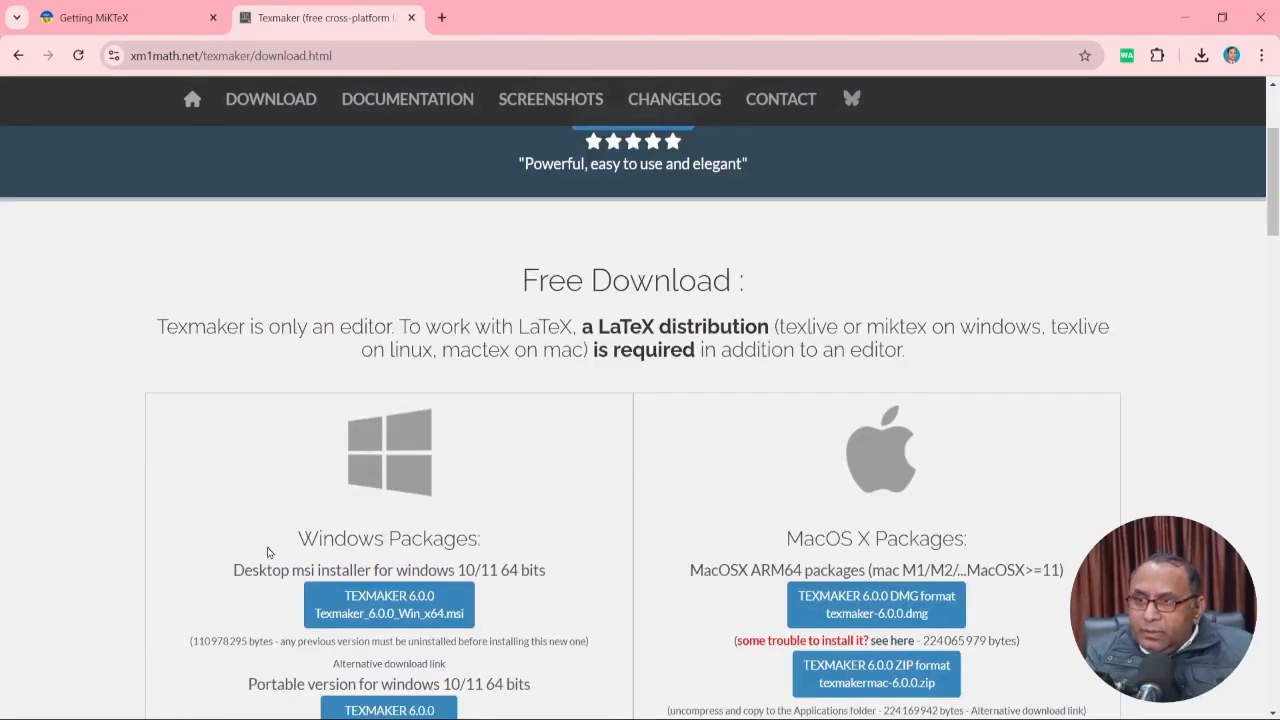
{"action": "left_click", "coordinate": [427, 615]}
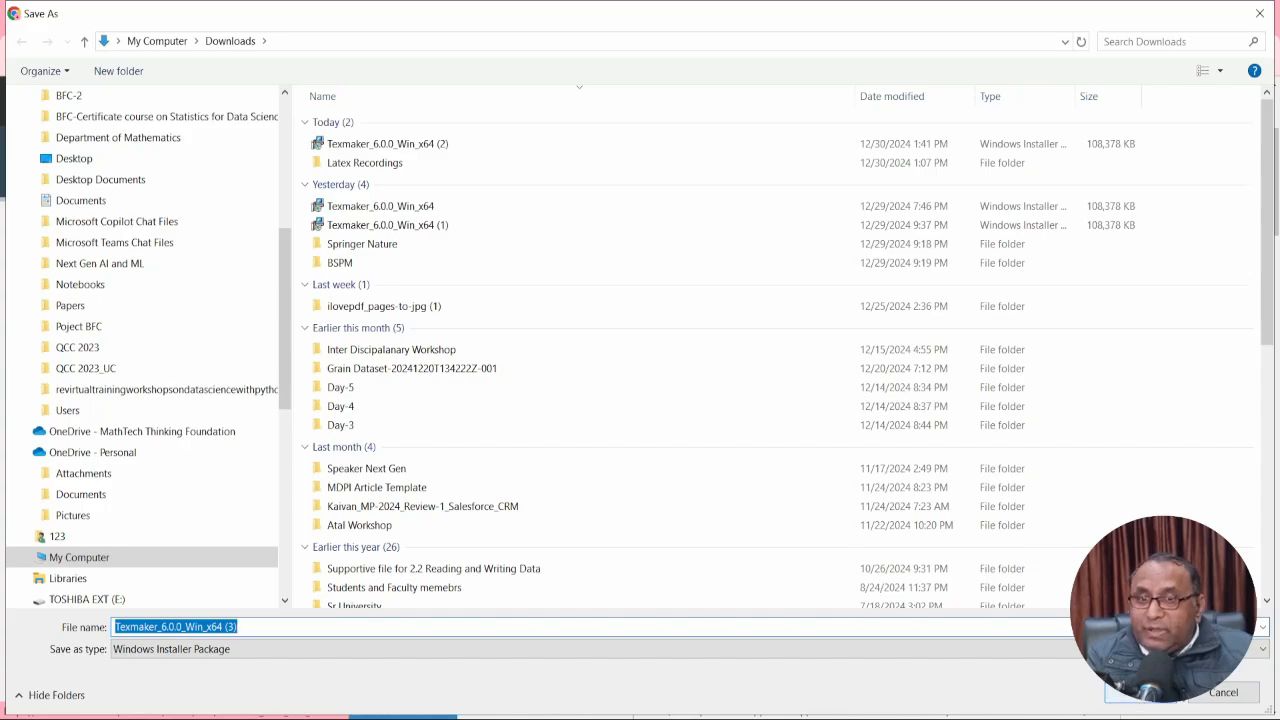
{"action": "left_click", "coordinate": [1223, 692]}
Select the basic-miktex-24.1-x64 installer in the Downloads folder.
{"action": "key", "text": "alt+Tab"}
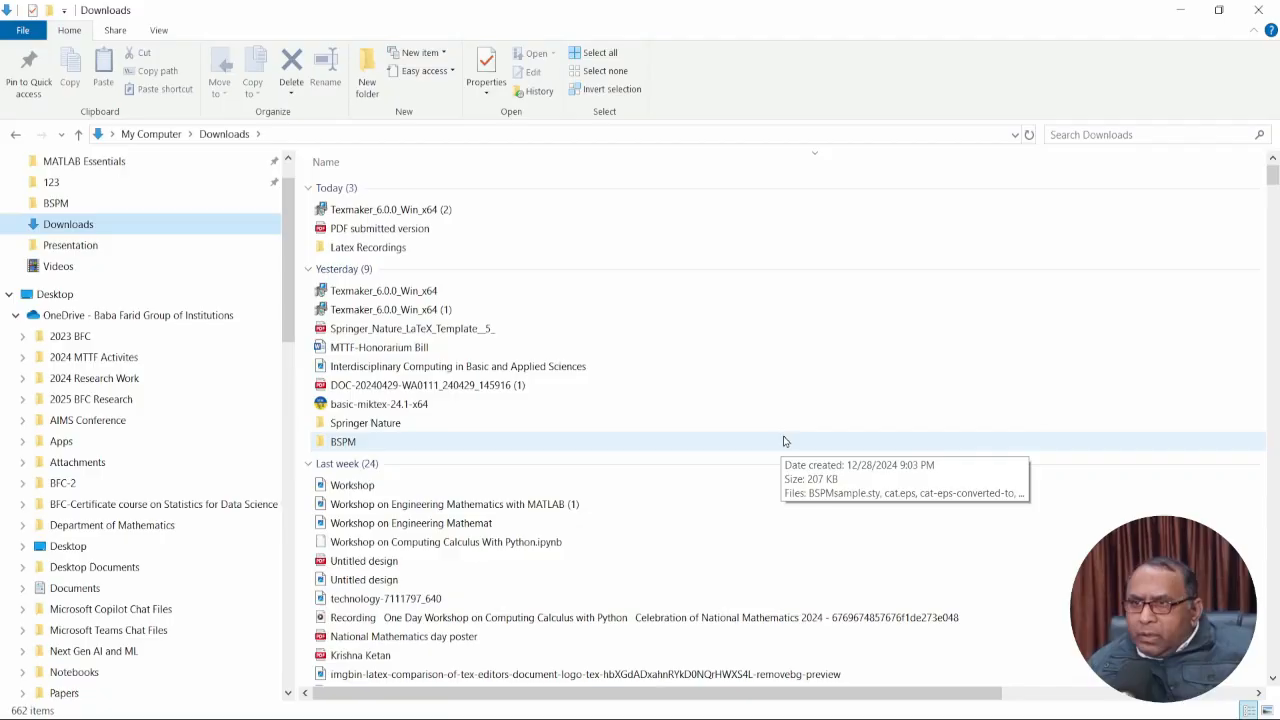
{"action": "left_click", "coordinate": [784, 441]}
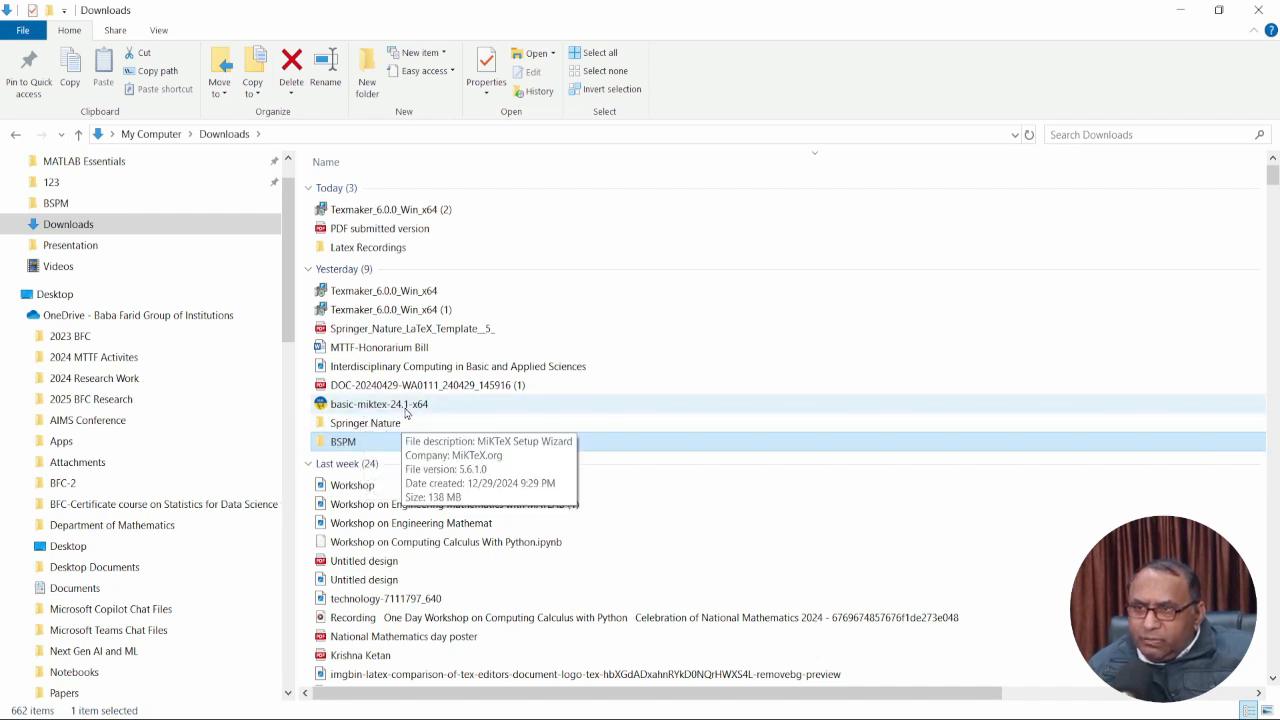
{"action": "left_click", "coordinate": [409, 413]}
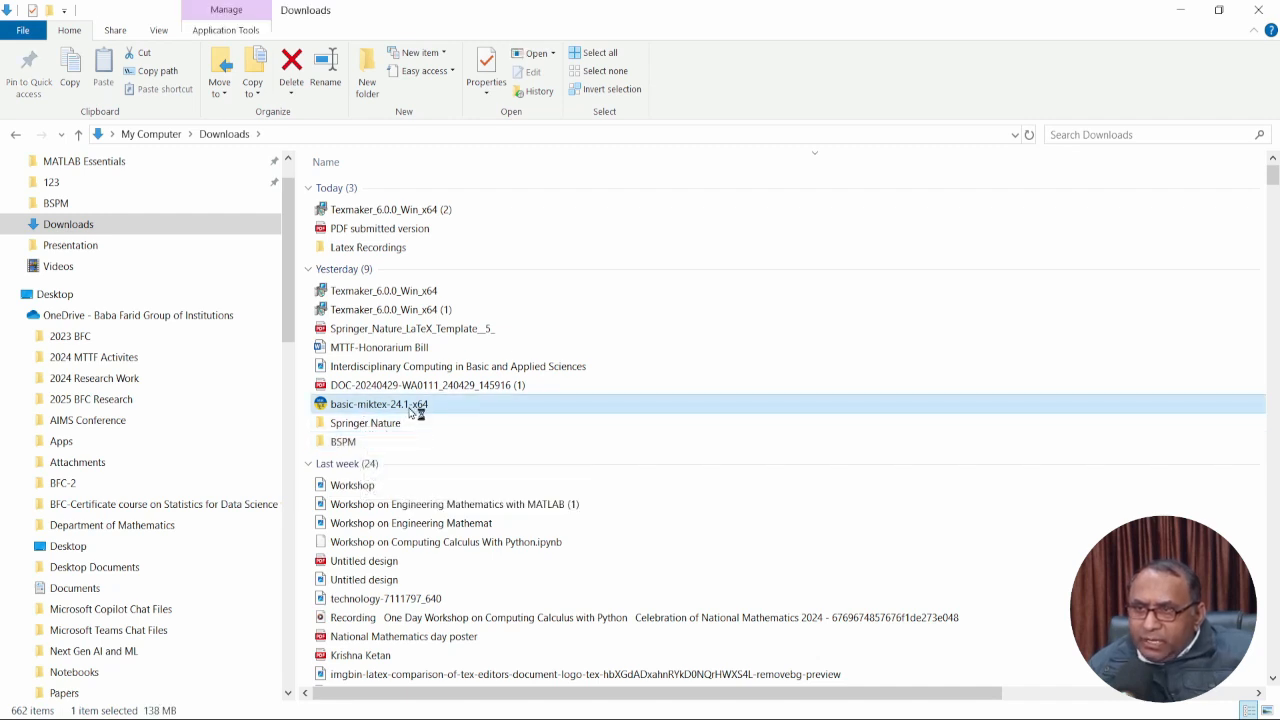
Accept MiKTeX's conditions and install for the current user with default directory and settings.
{"action": "left_click", "coordinate": [444, 471]}
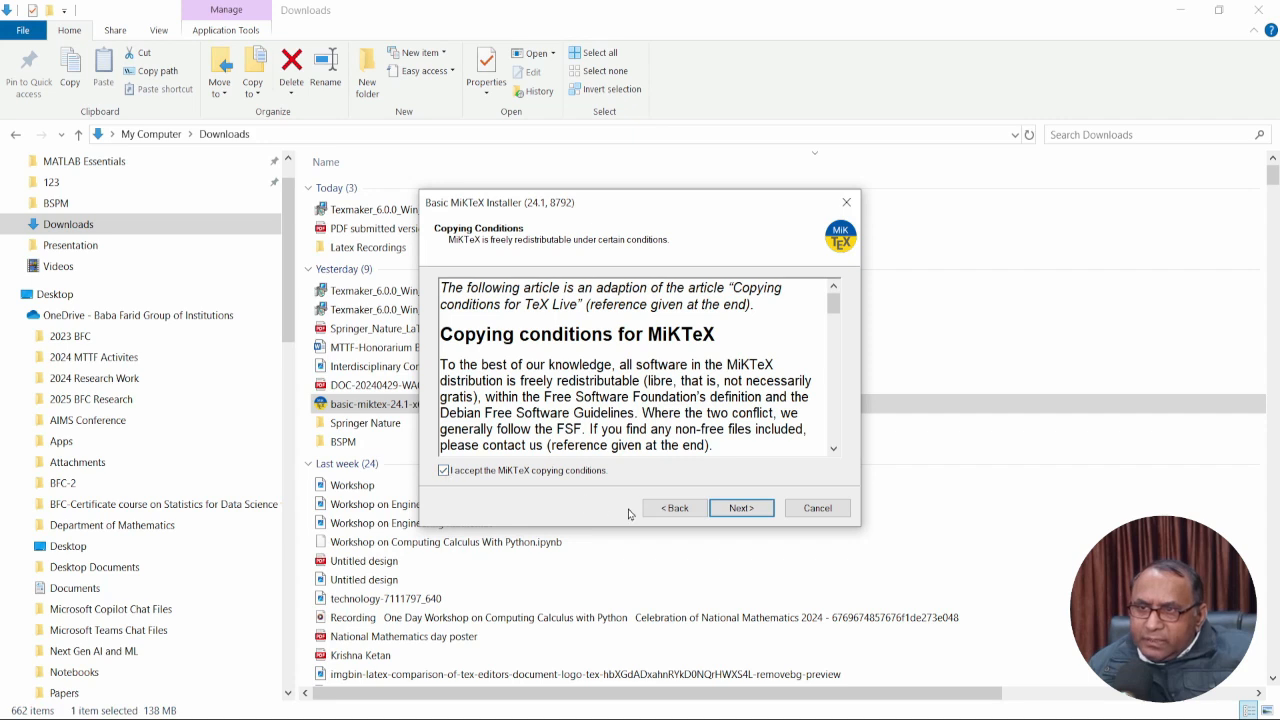
{"action": "left_click", "coordinate": [745, 511]}
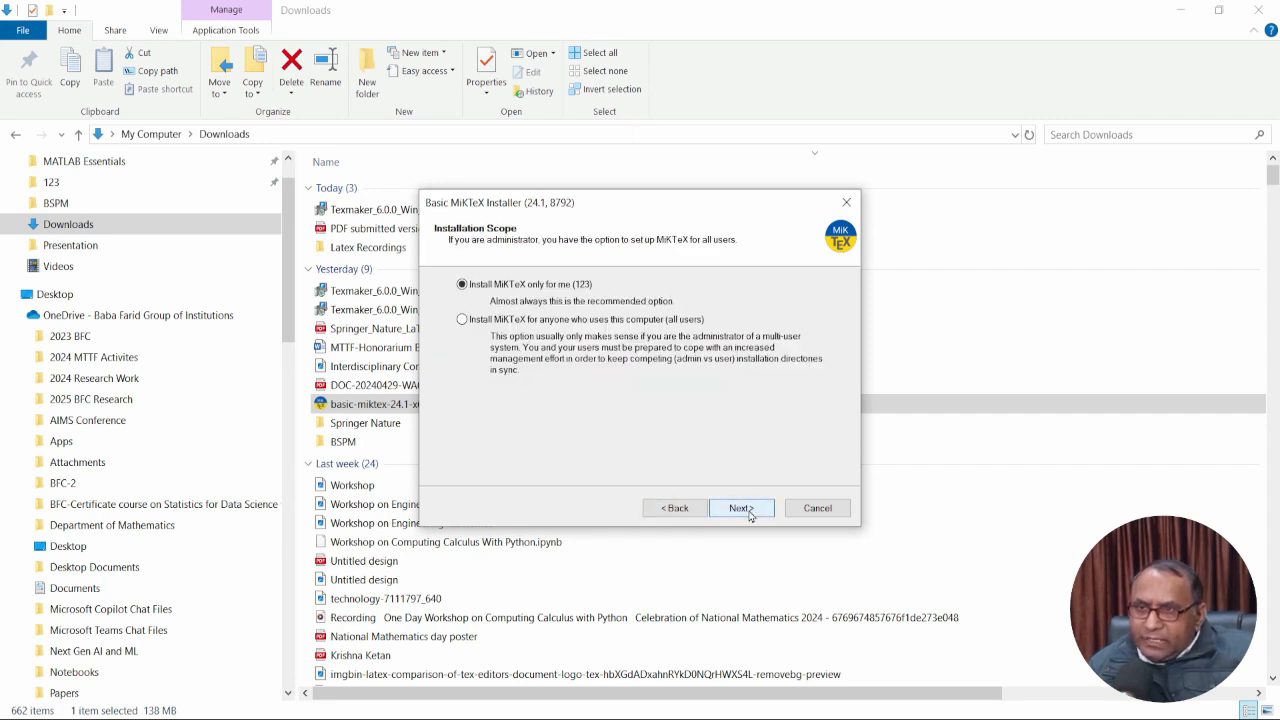
{"action": "left_click", "coordinate": [749, 513]}
{"action": "left_click", "coordinate": [749, 513]}
{"action": "left_click", "coordinate": [749, 513]}
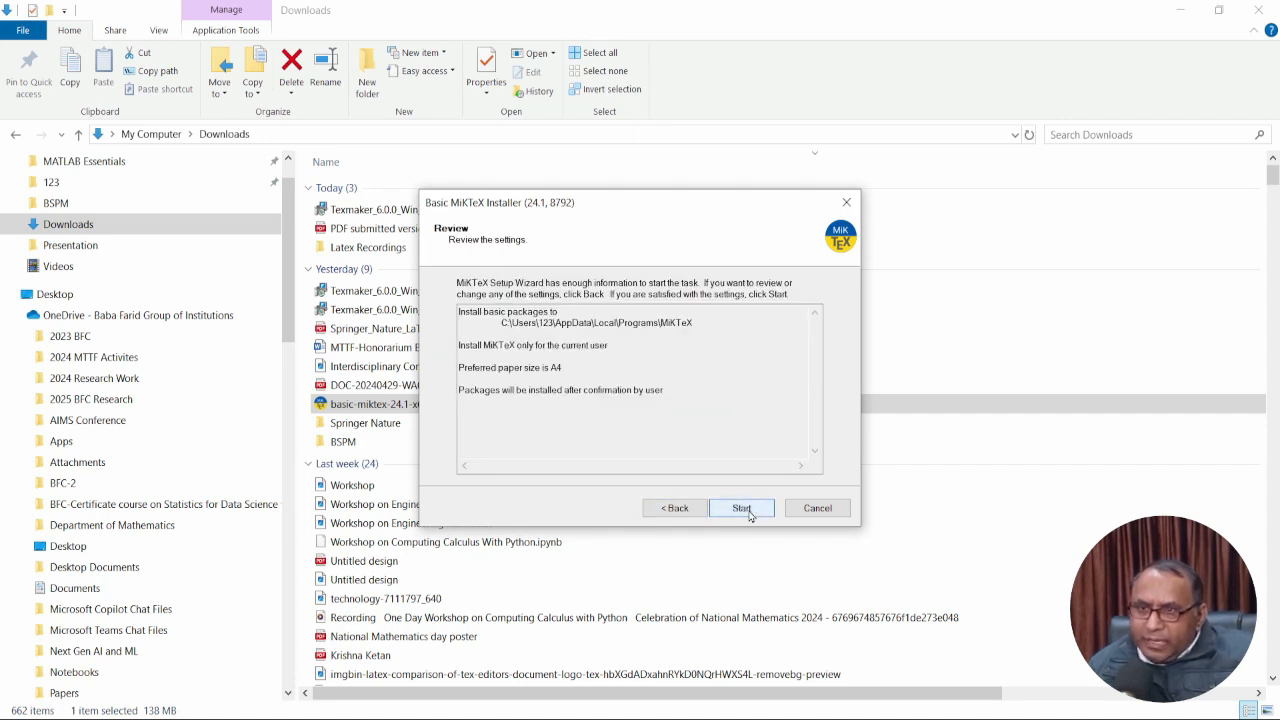
{"action": "left_click", "coordinate": [749, 513]}
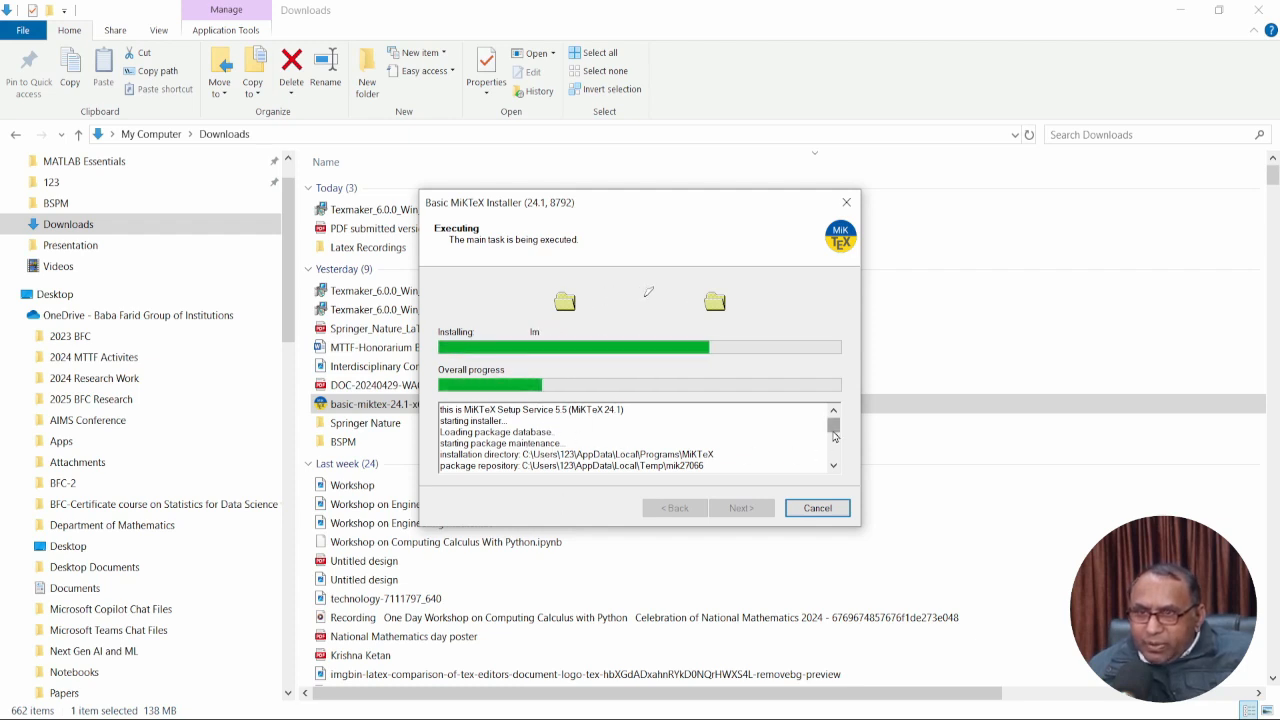
Let MiKTeX finish with update checking kept on, then close the installer and thank-you page.
{"action": "left_click_drag", "start_coordinate": [834, 433], "coordinate": [837, 464]}
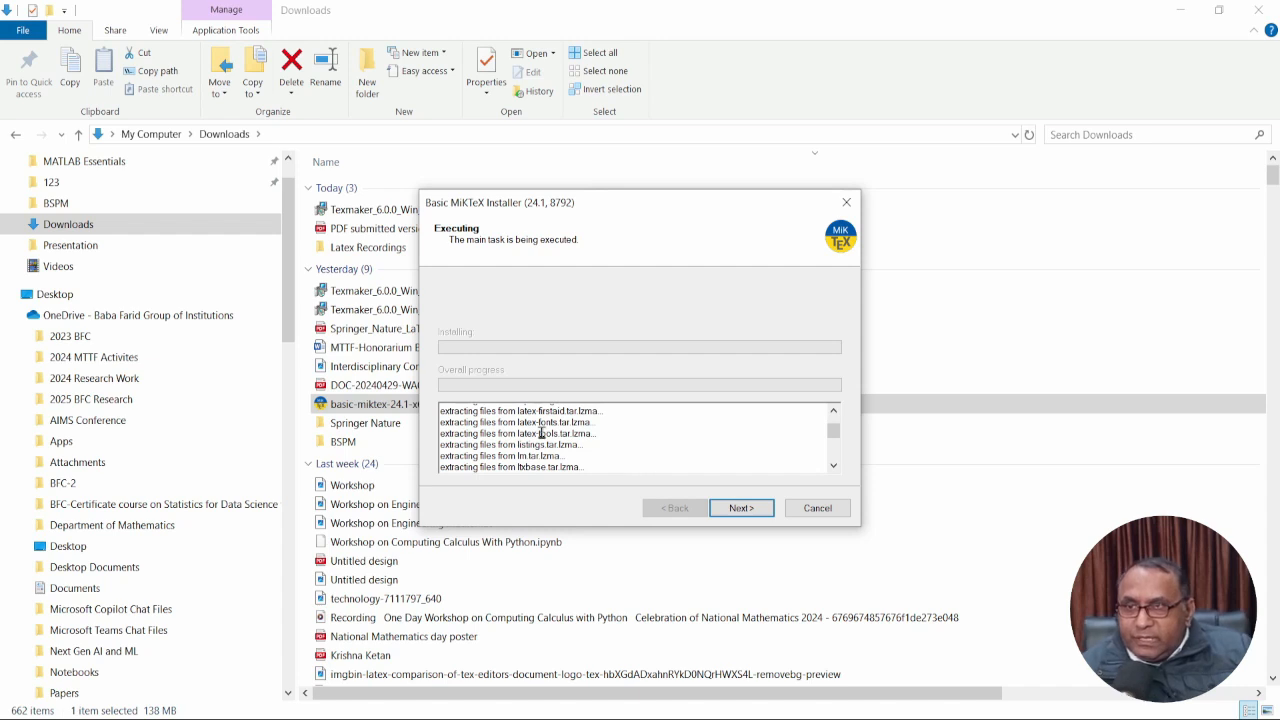
{"action": "left_click", "coordinate": [741, 510]}
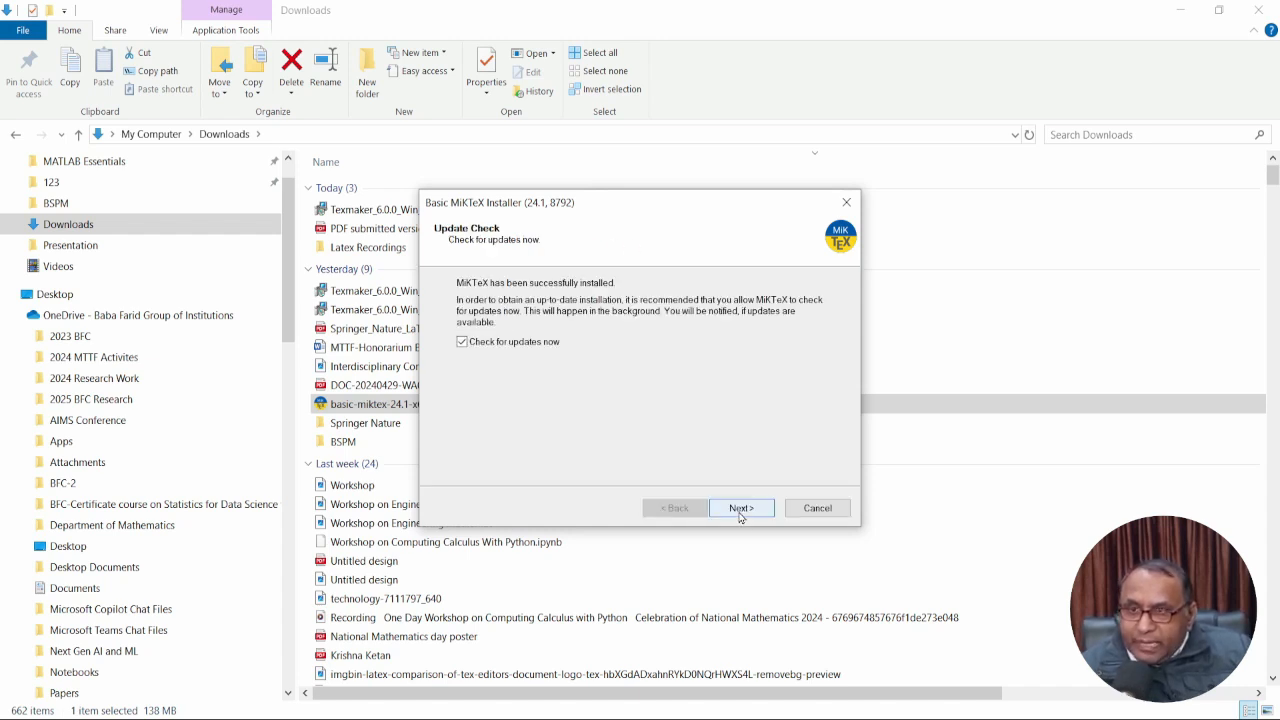
{"action": "left_click", "coordinate": [740, 510]}
{"action": "left_click", "coordinate": [740, 509]}
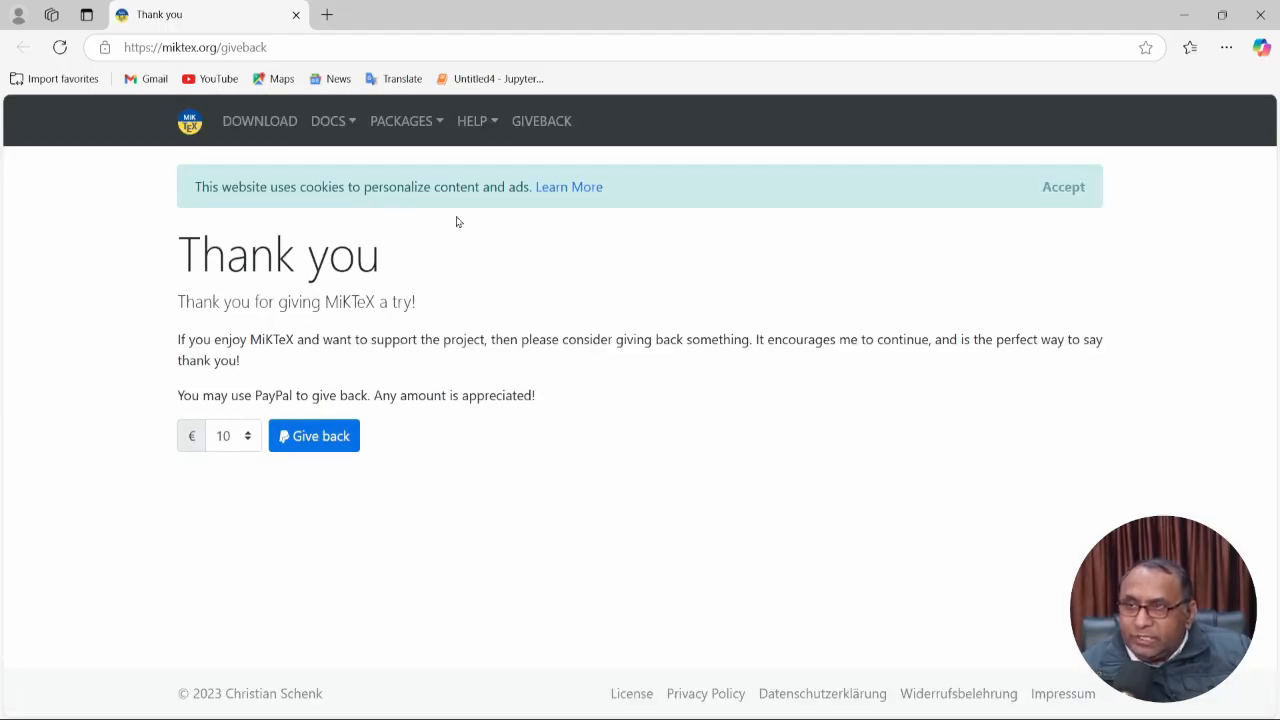
{"action": "left_click", "coordinate": [1260, 14]}
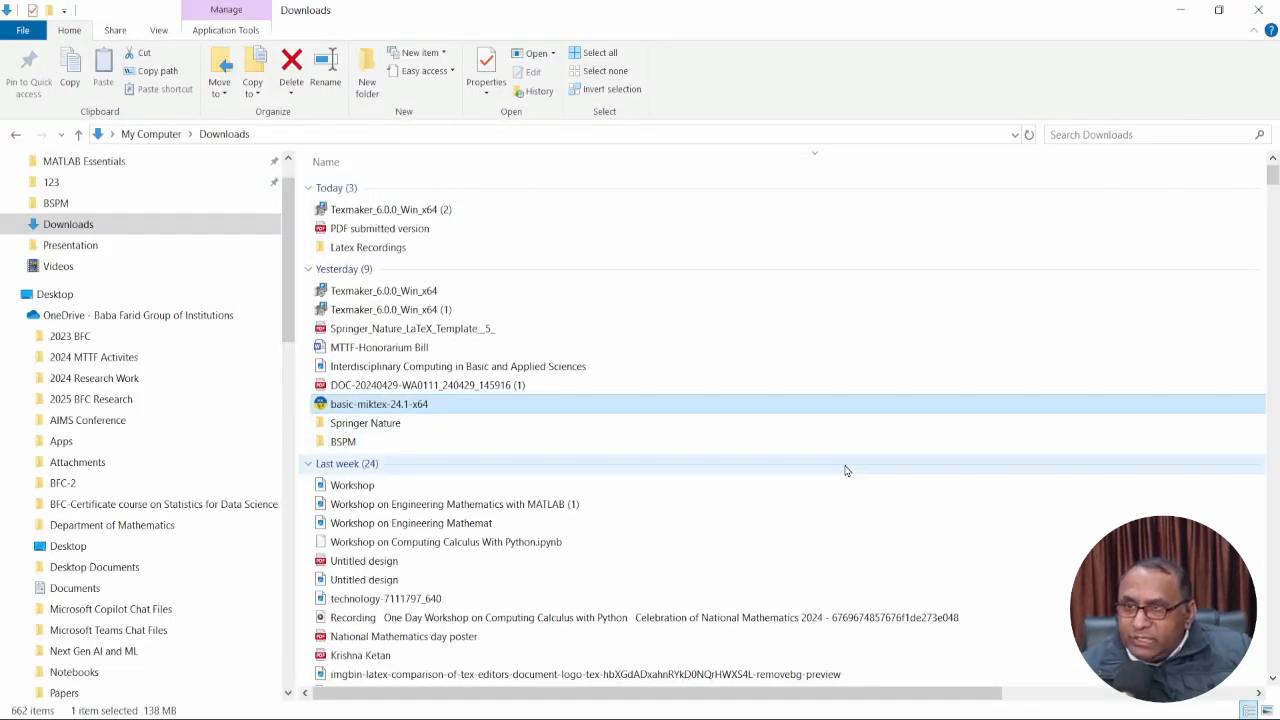
Install Texmaker 6.0.0 from Texmaker_6.0.0_Win_x64 with the licence accepted, launching it afterwards.
{"action": "left_click", "coordinate": [414, 292]}
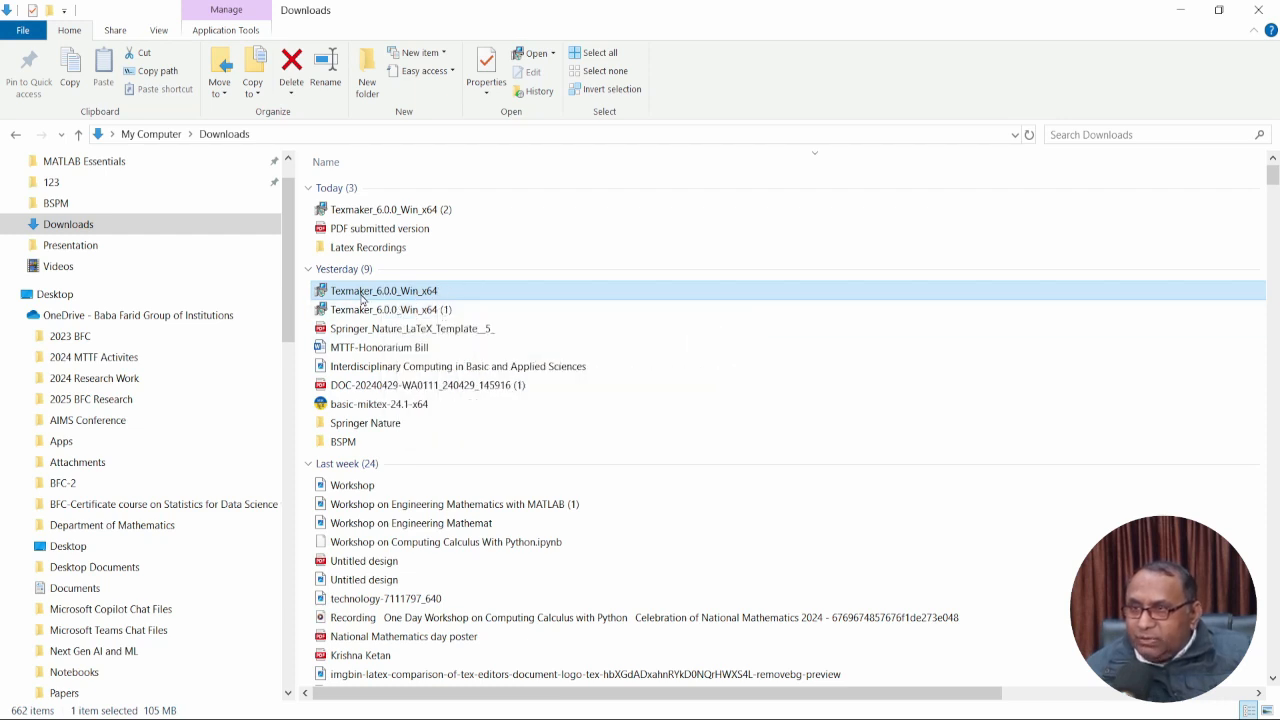
{"action": "double_click", "coordinate": [362, 298]}
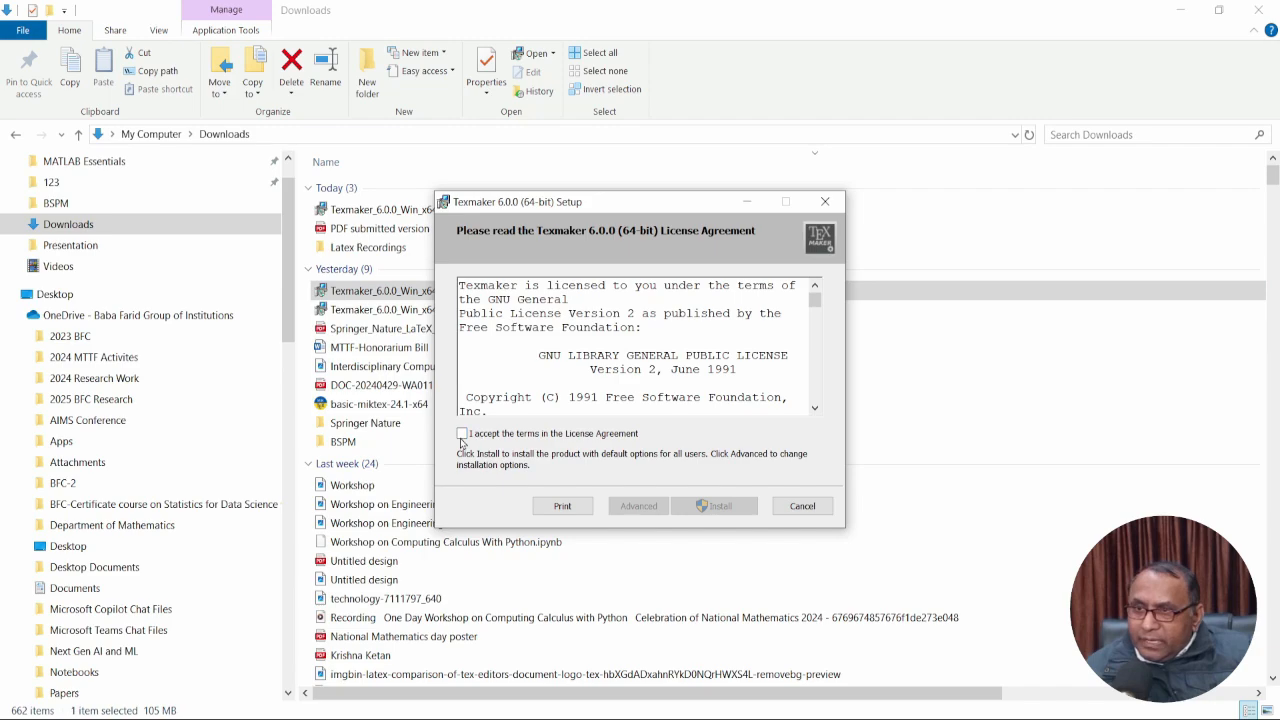
{"action": "left_click", "coordinate": [462, 434]}
{"action": "left_click", "coordinate": [728, 513]}
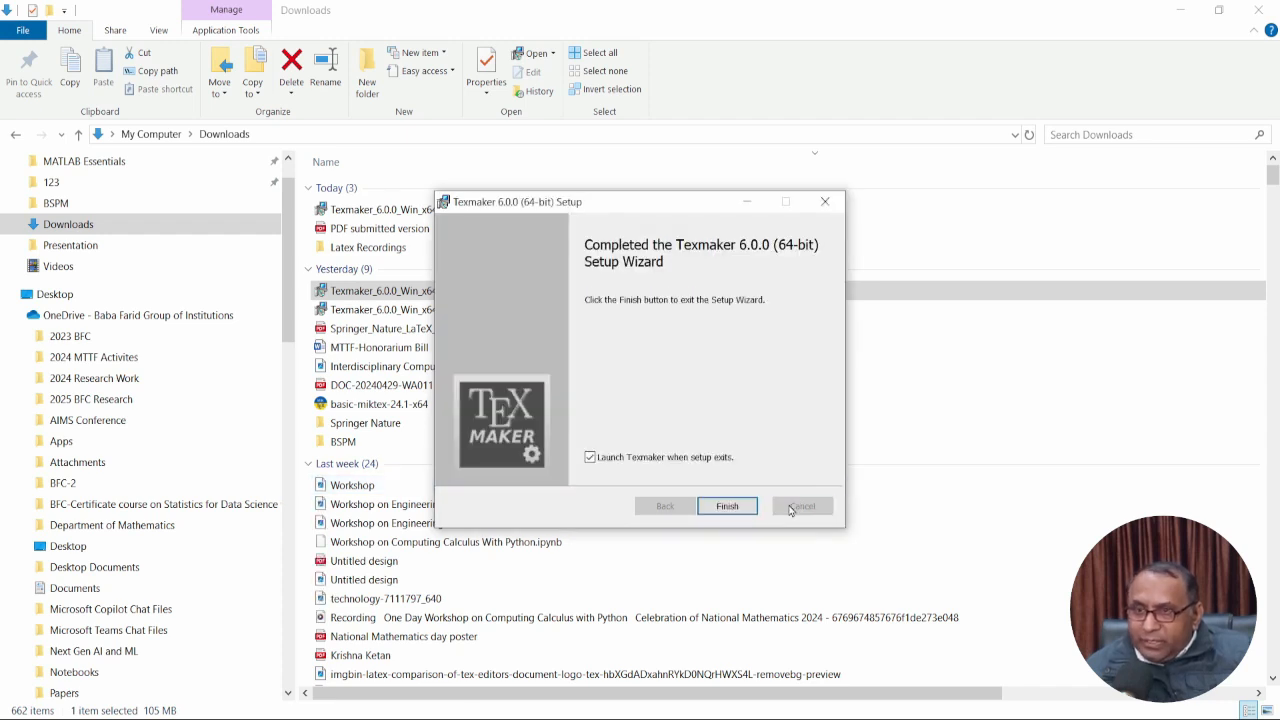
{"action": "left_click", "coordinate": [728, 506]}
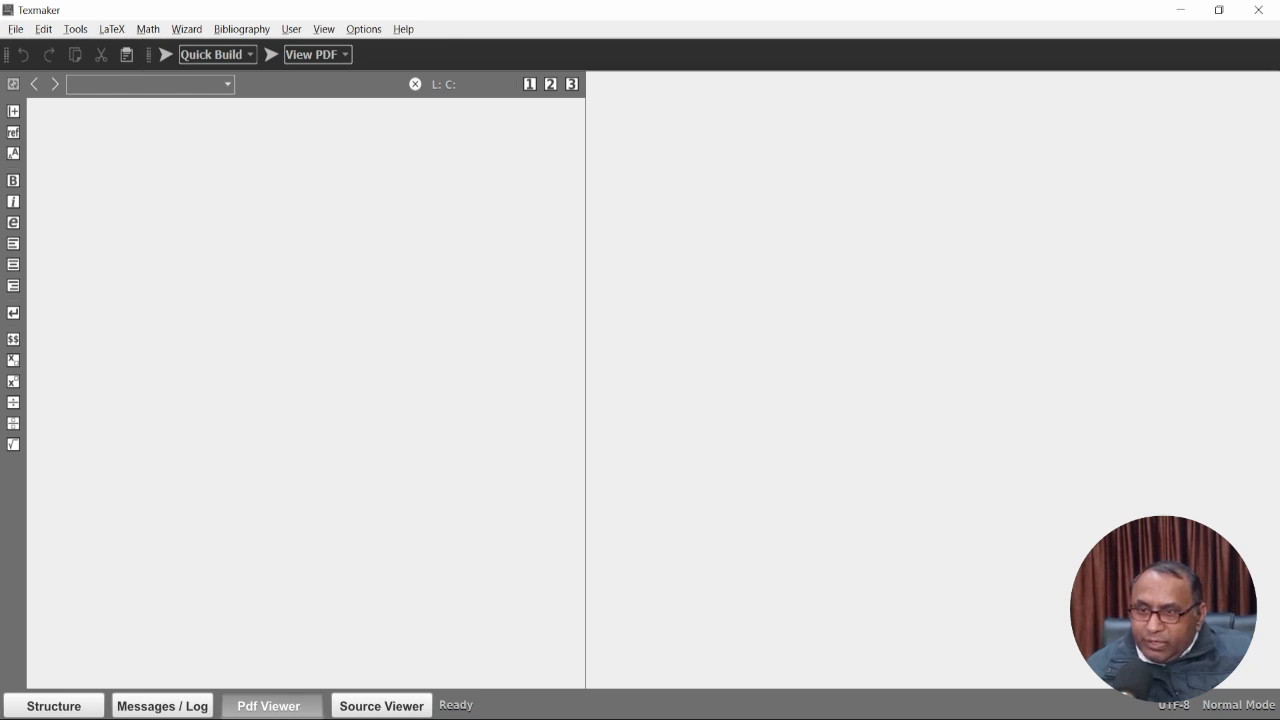
Pin Texmaker to the taskbar and widen the editor pane against the PDF viewer.
{"action": "right_click", "coordinate": [591, 719]}
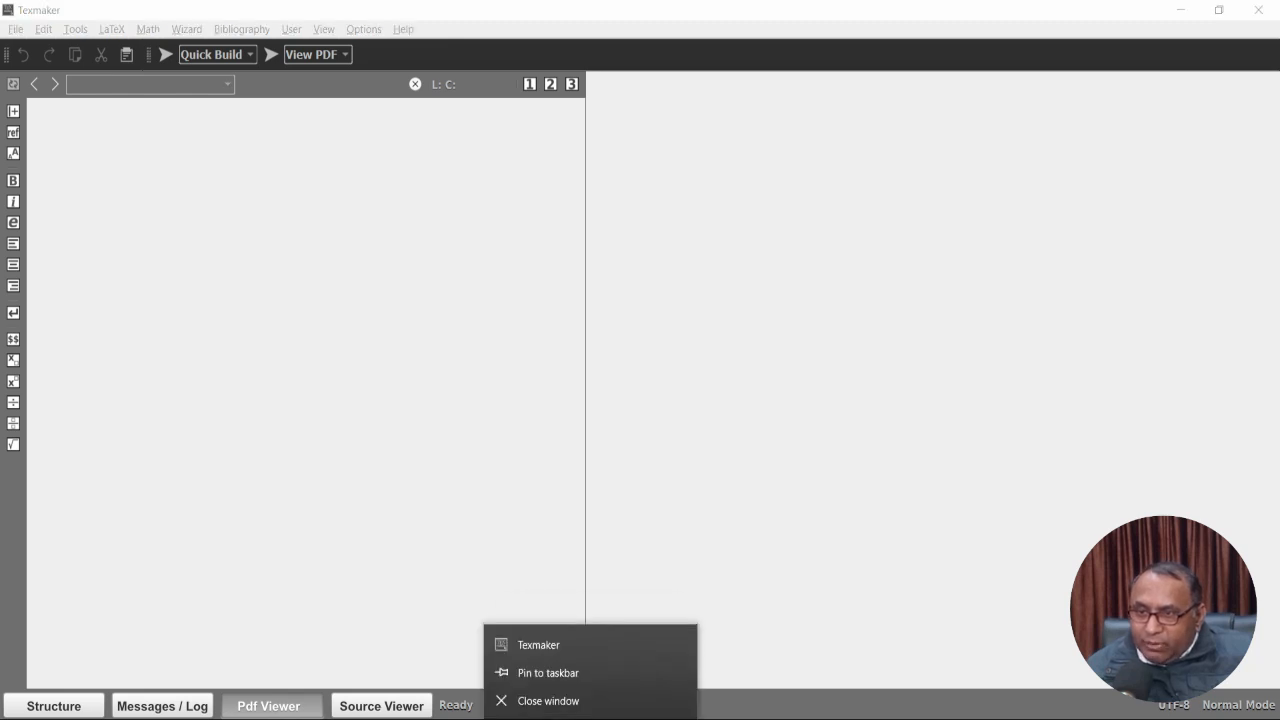
{"action": "left_click", "coordinate": [562, 673]}
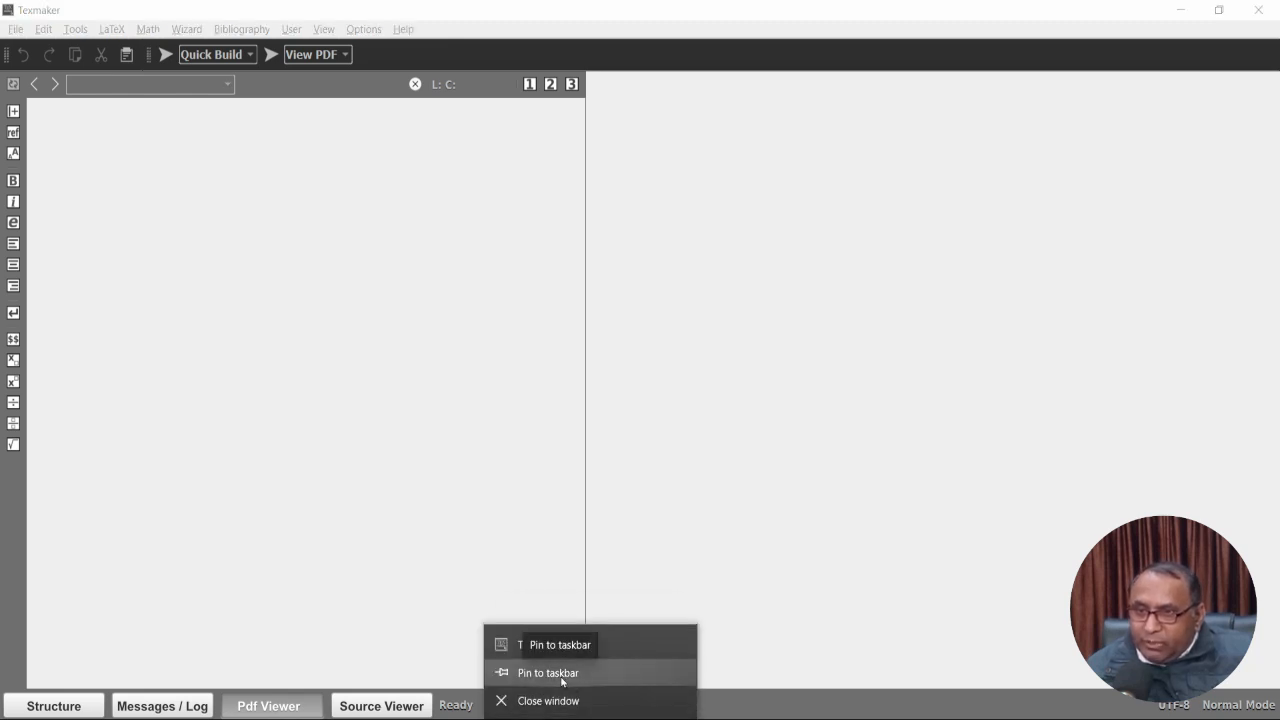
{"action": "left_click", "coordinate": [427, 280]}
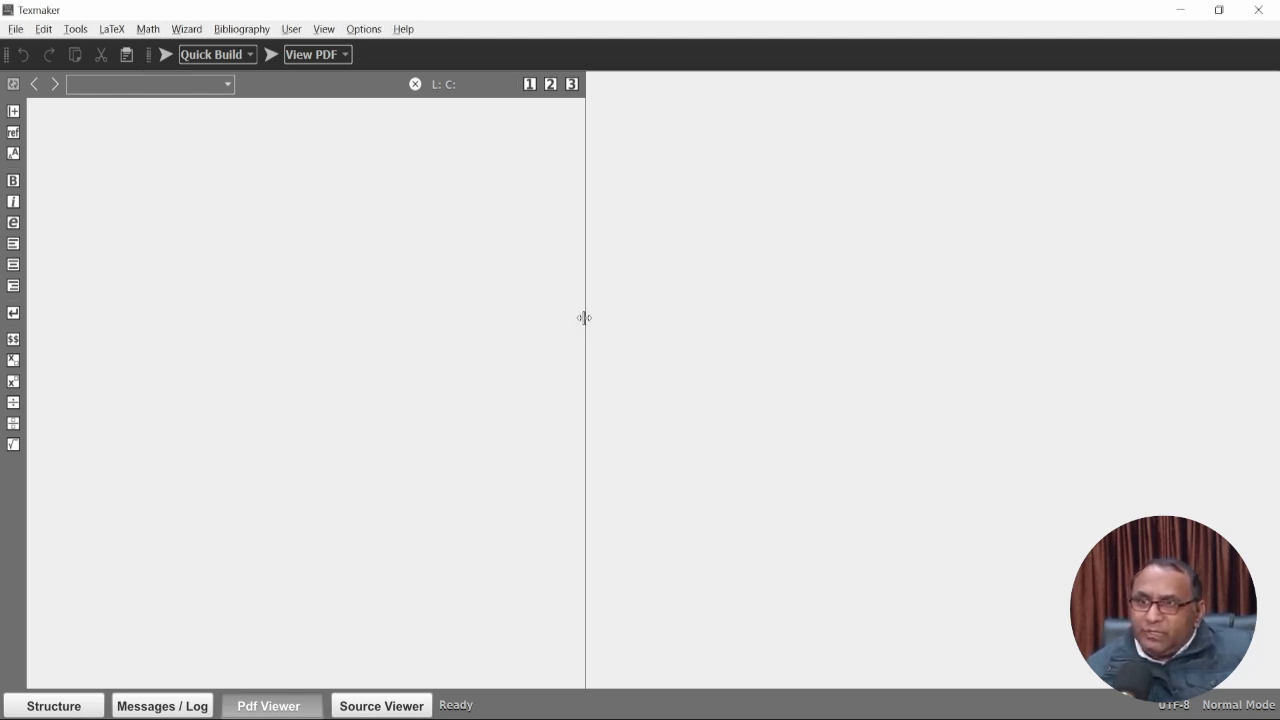
{"action": "left_click_drag", "start_coordinate": [585, 318], "coordinate": [661, 317]}
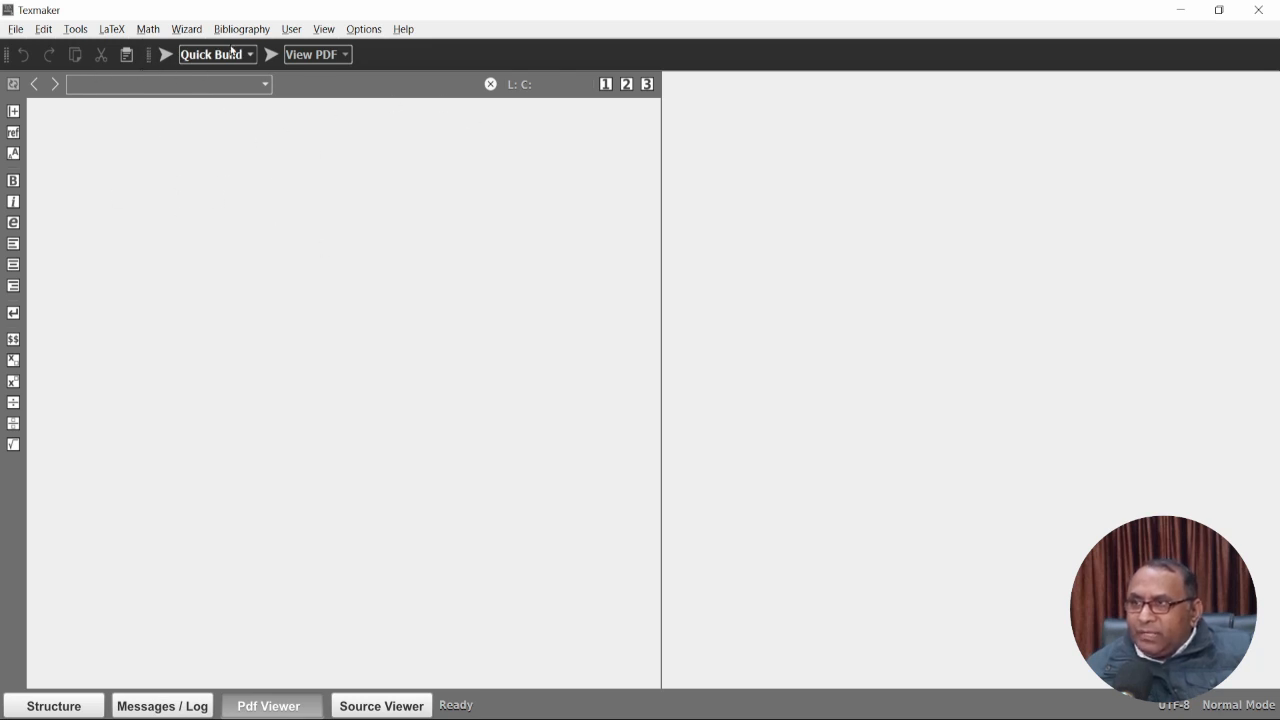
Start a Quick Start article set to oneside, titled 'Introduction about Latex and its applications'.
{"action": "left_click", "coordinate": [187, 30]}
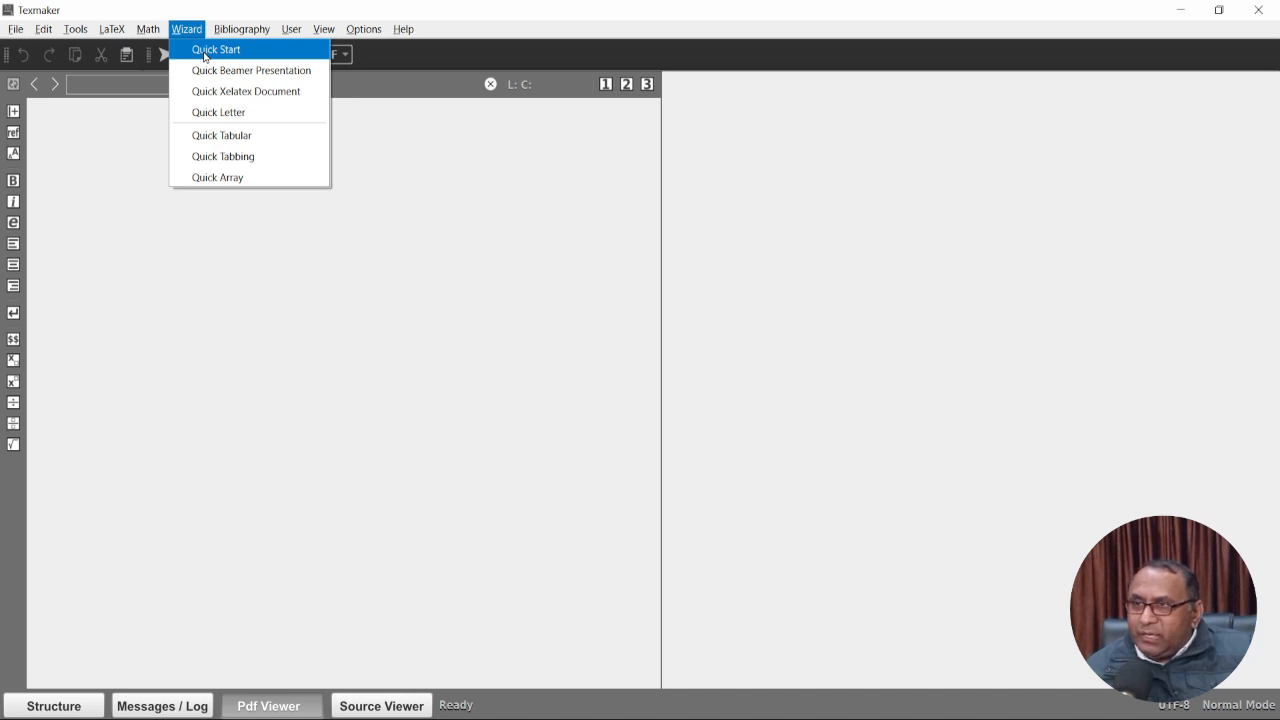
{"action": "left_click", "coordinate": [205, 51]}
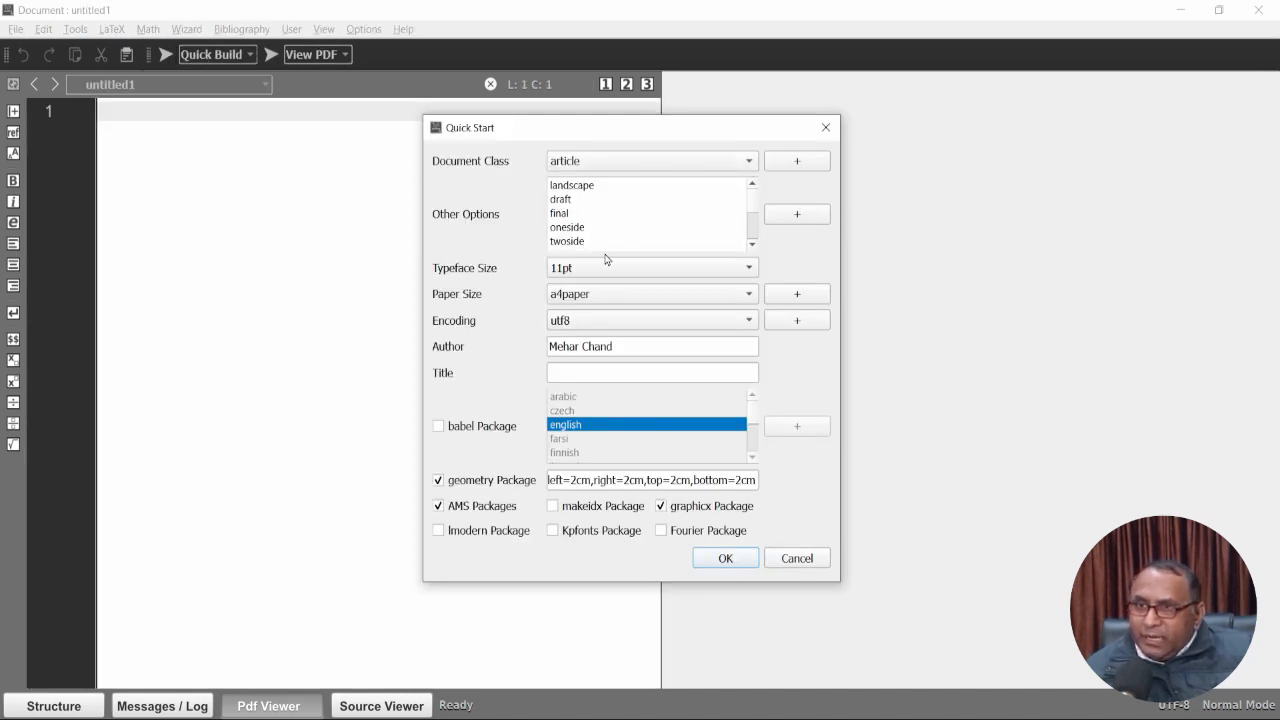
{"action": "left_click", "coordinate": [583, 230]}
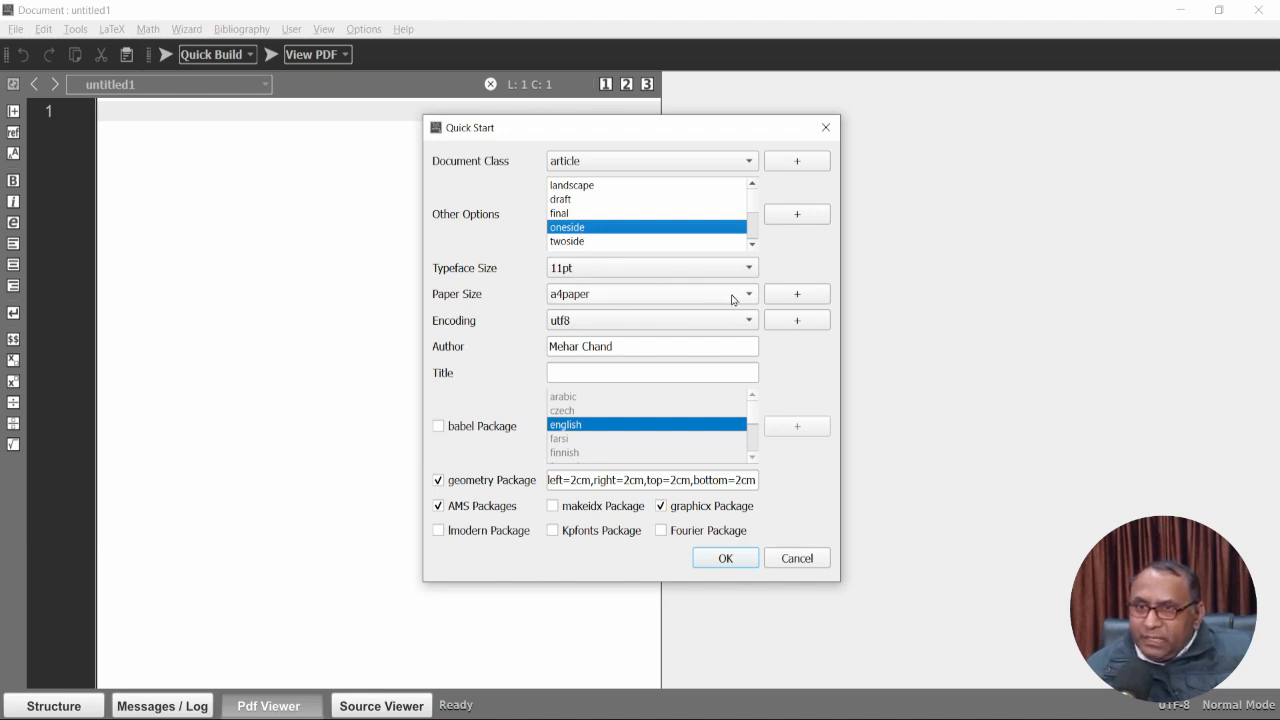
{"action": "left_click", "coordinate": [585, 372]}
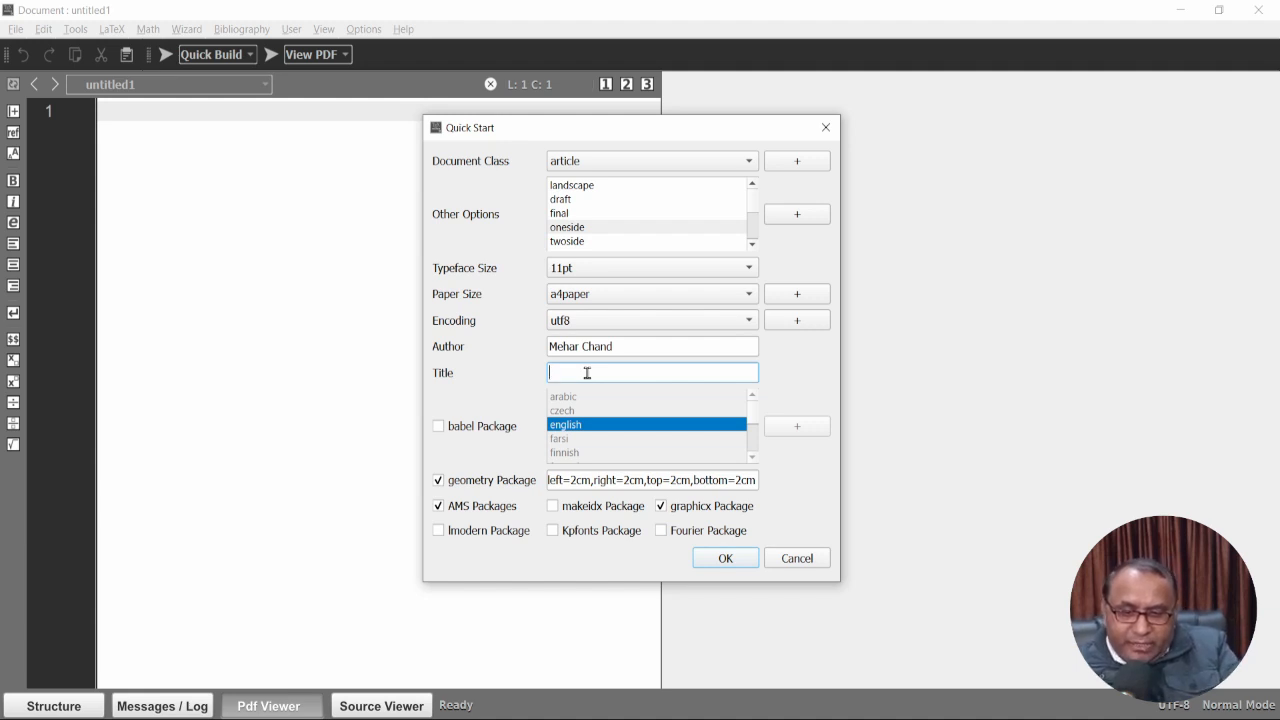
{"action": "type", "text": "Introduction"}
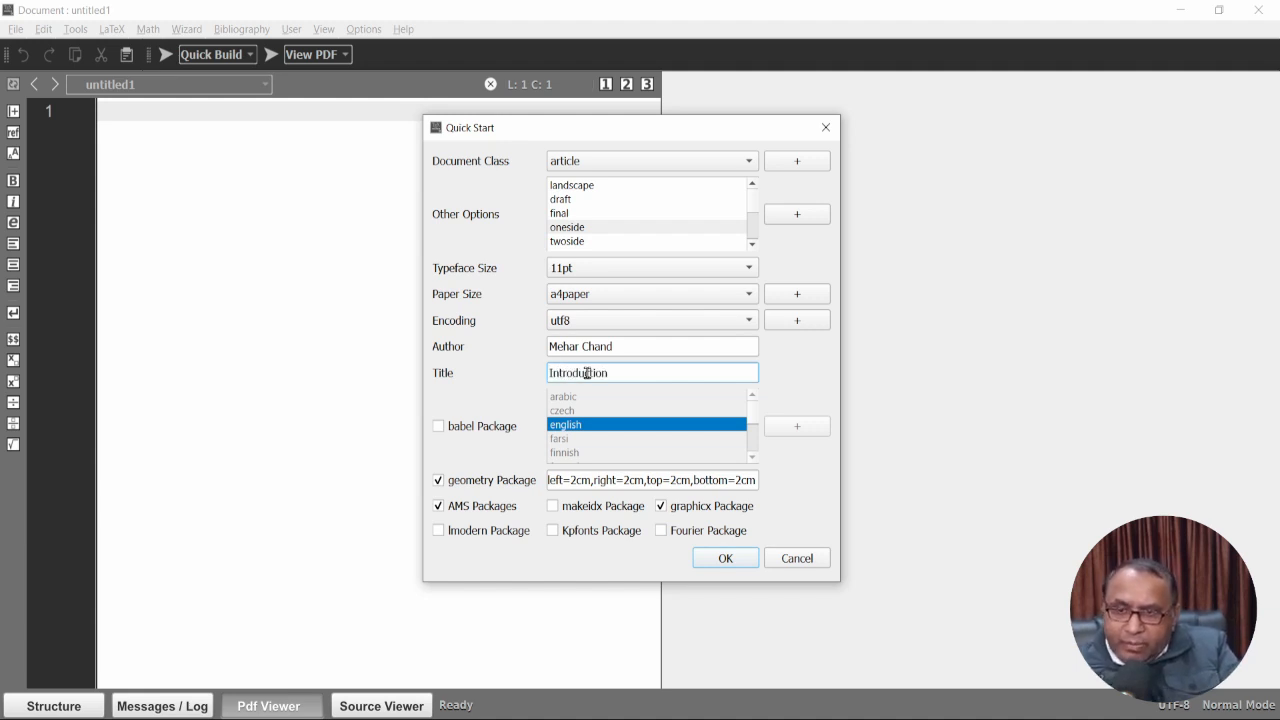
{"action": "type", "text": " about Latex and"}
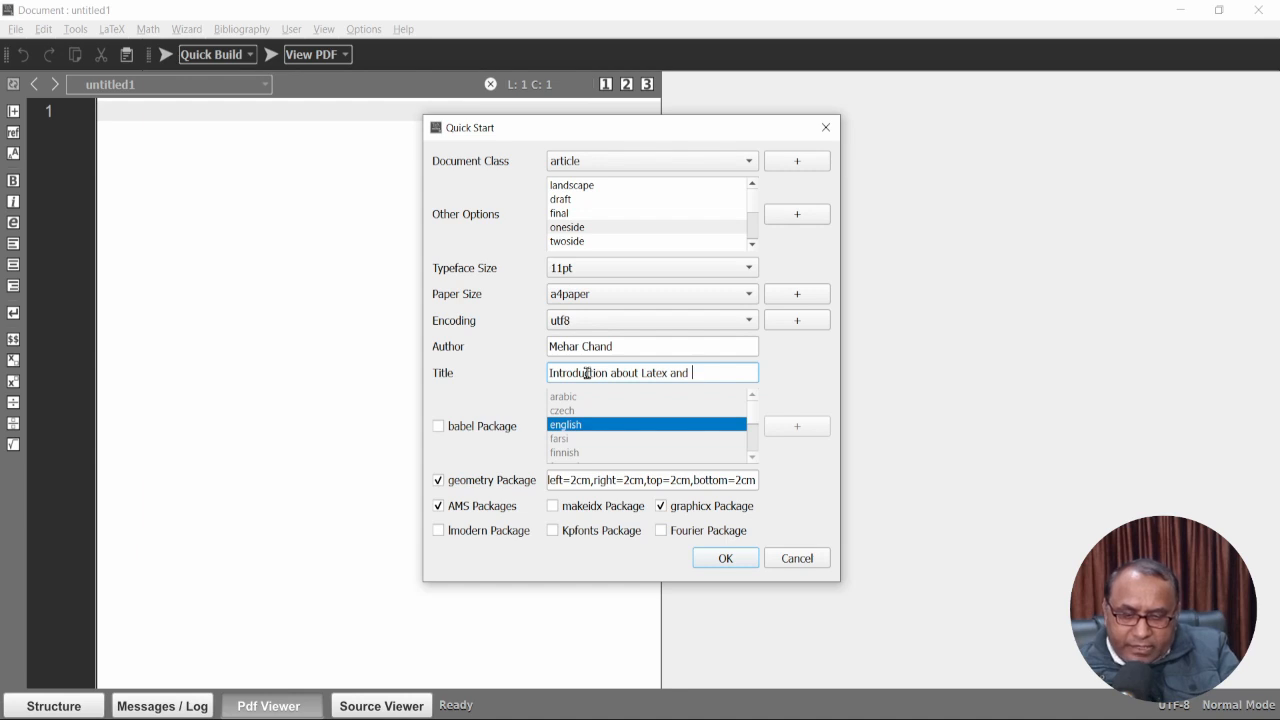
{"action": "type", "text": " its applications"}
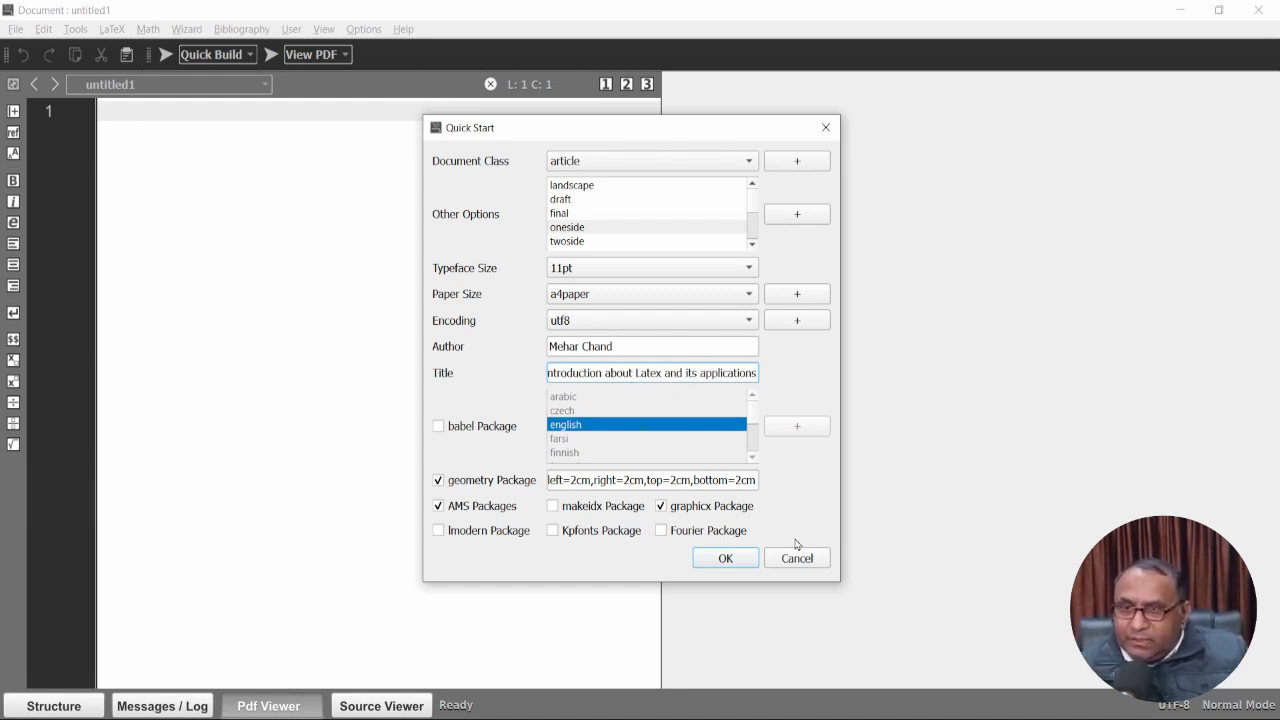
Generate the article preamble and type 'The content will here' in the document body.
{"action": "left_click", "coordinate": [727, 562]}
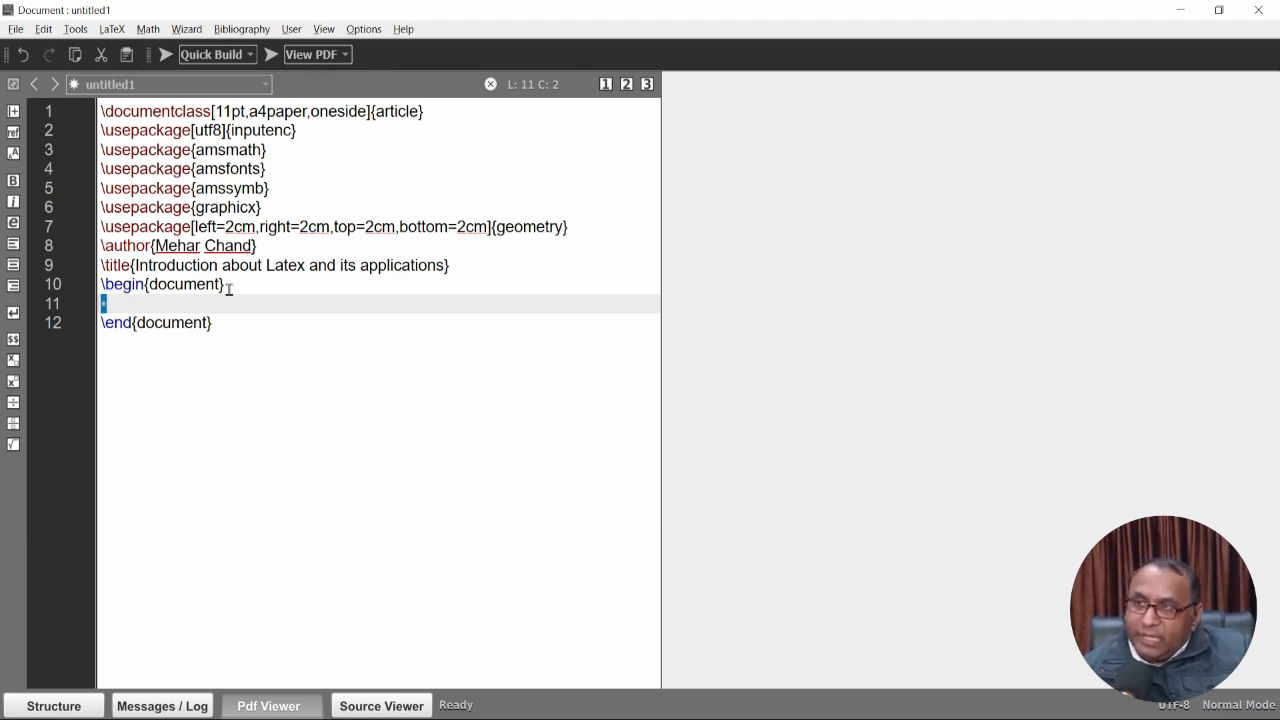
{"action": "left_click", "coordinate": [119, 302]}
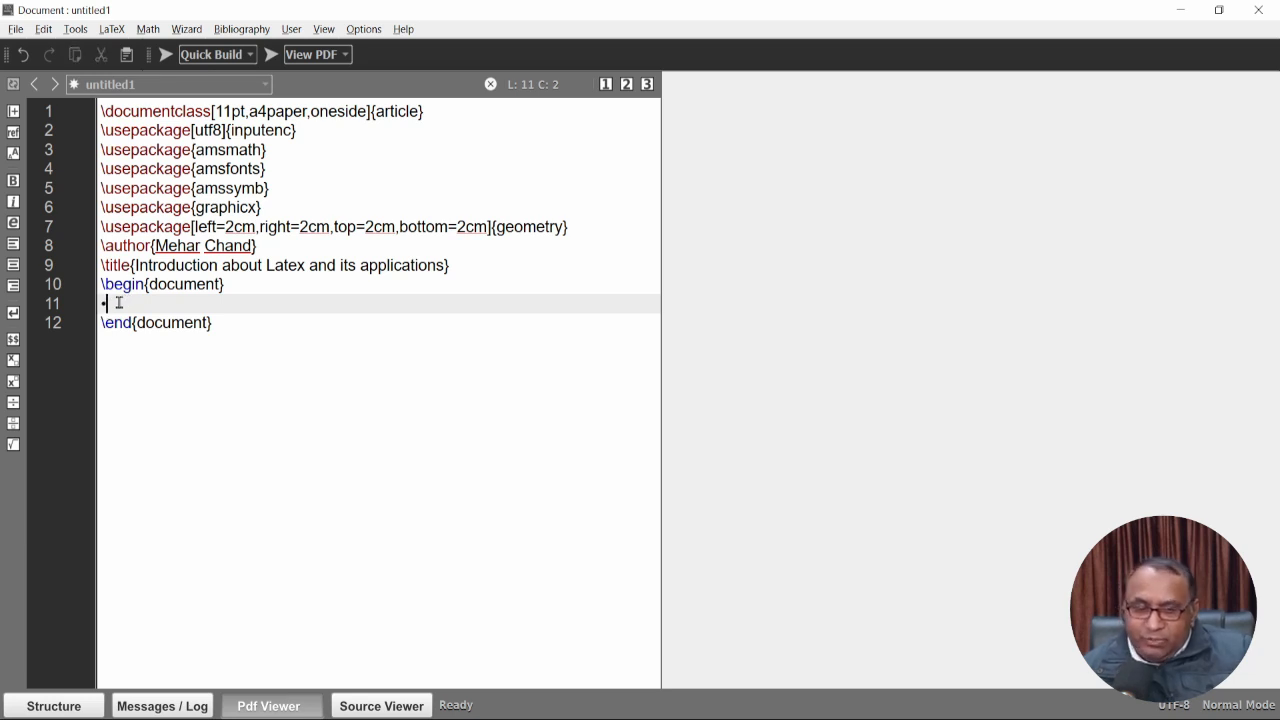
{"action": "key", "text": "BackSpace"}
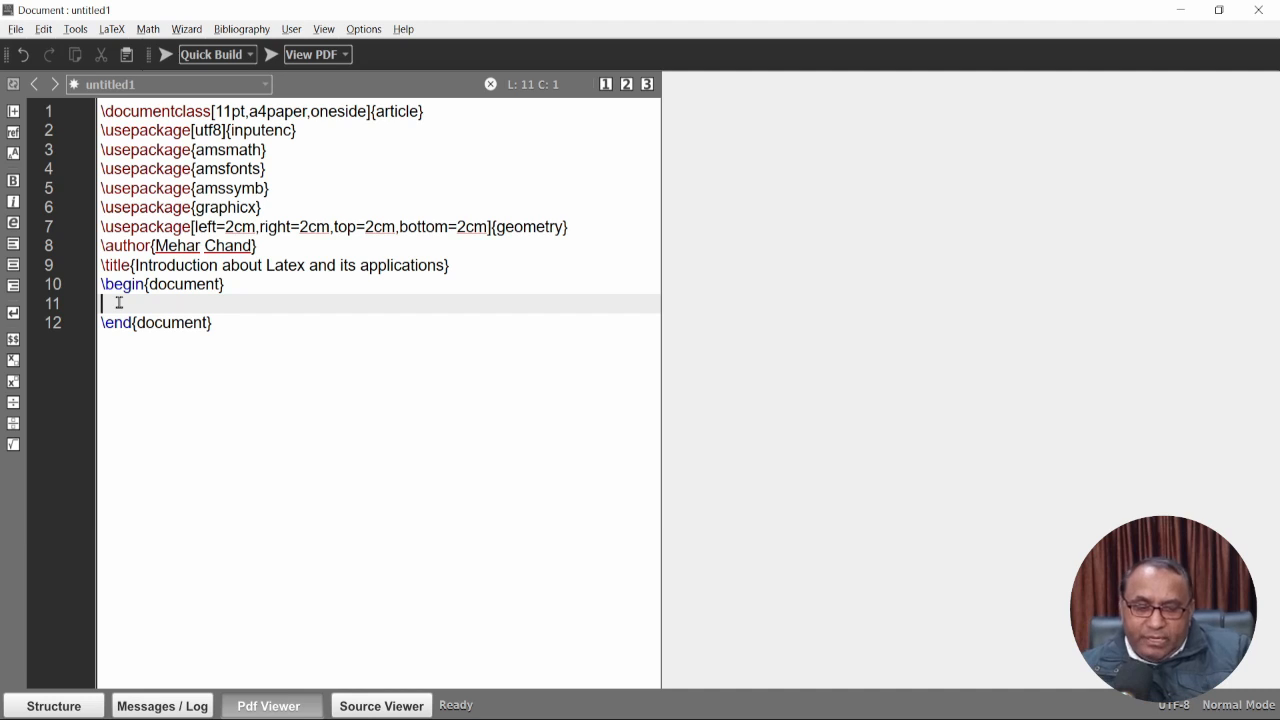
{"action": "type", "text": "The "}
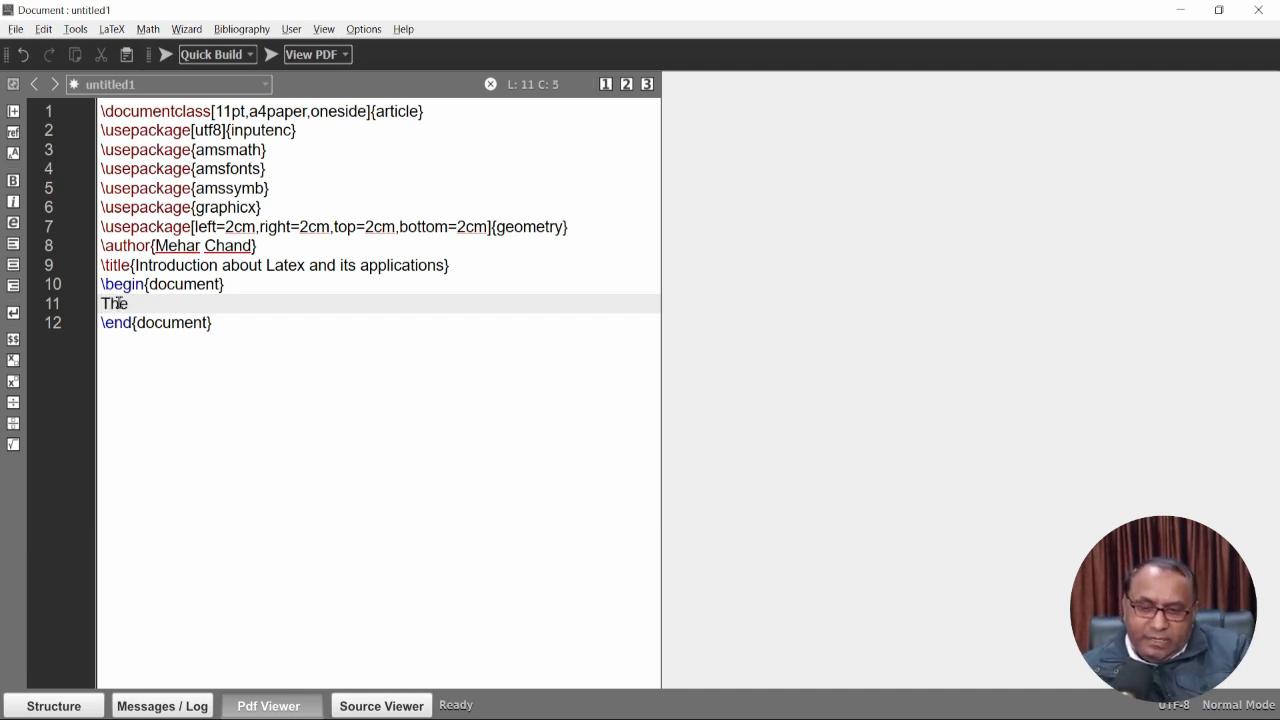
{"action": "type", "text": "content will here"}
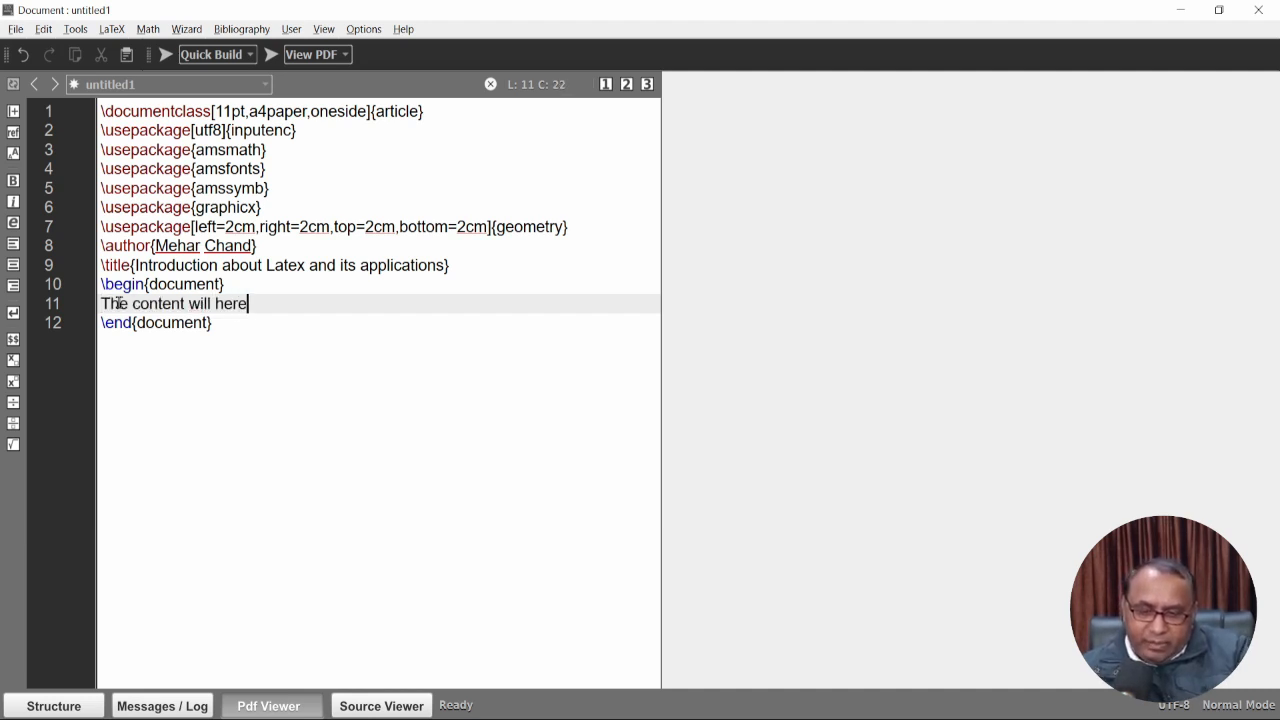
Insert \maketitle on a new line right after \begin{document}.
{"action": "left_click", "coordinate": [249, 287]}
{"action": "key", "text": "Return"}
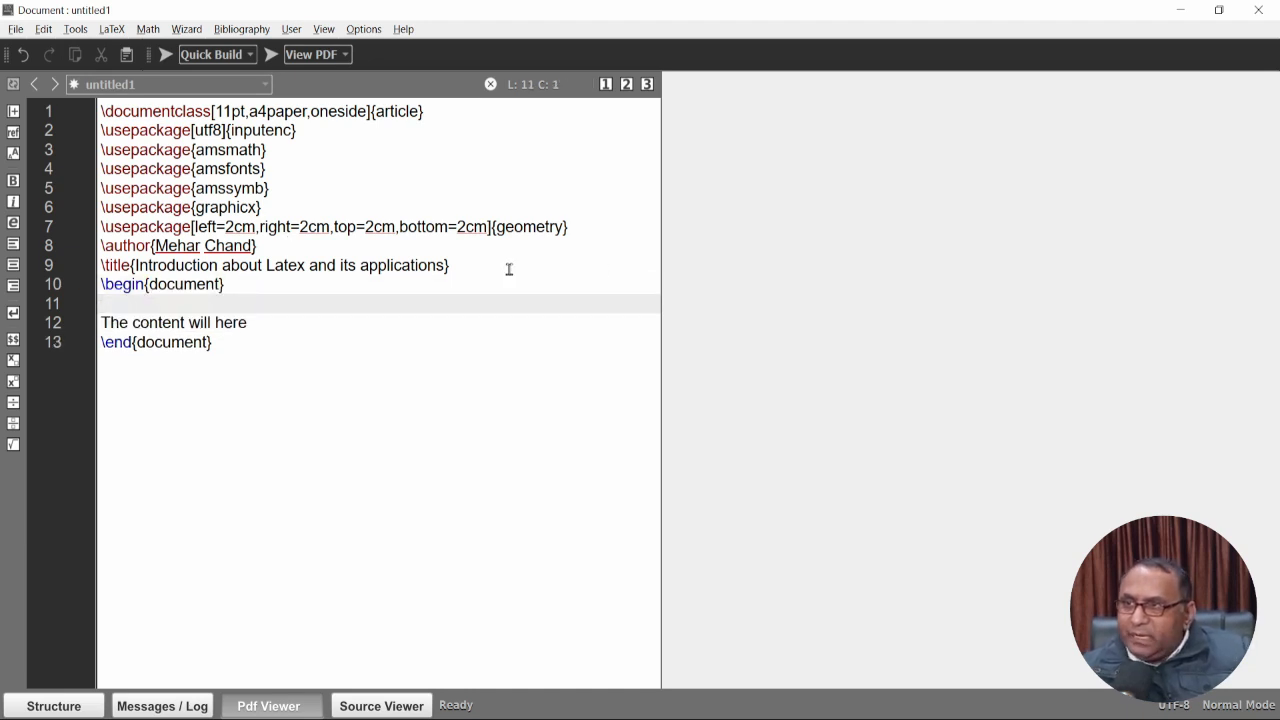
{"action": "left_click_drag", "start_coordinate": [474, 264], "coordinate": [108, 265]}
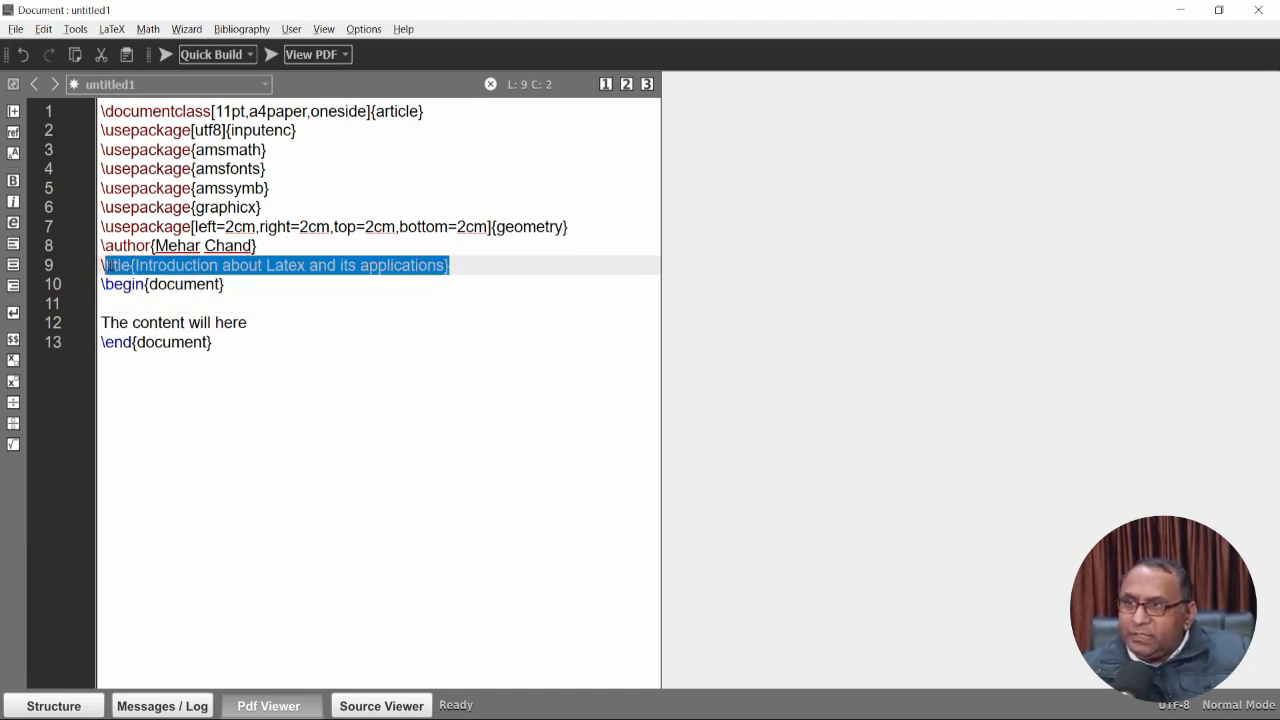
{"action": "left_click", "coordinate": [165, 308]}
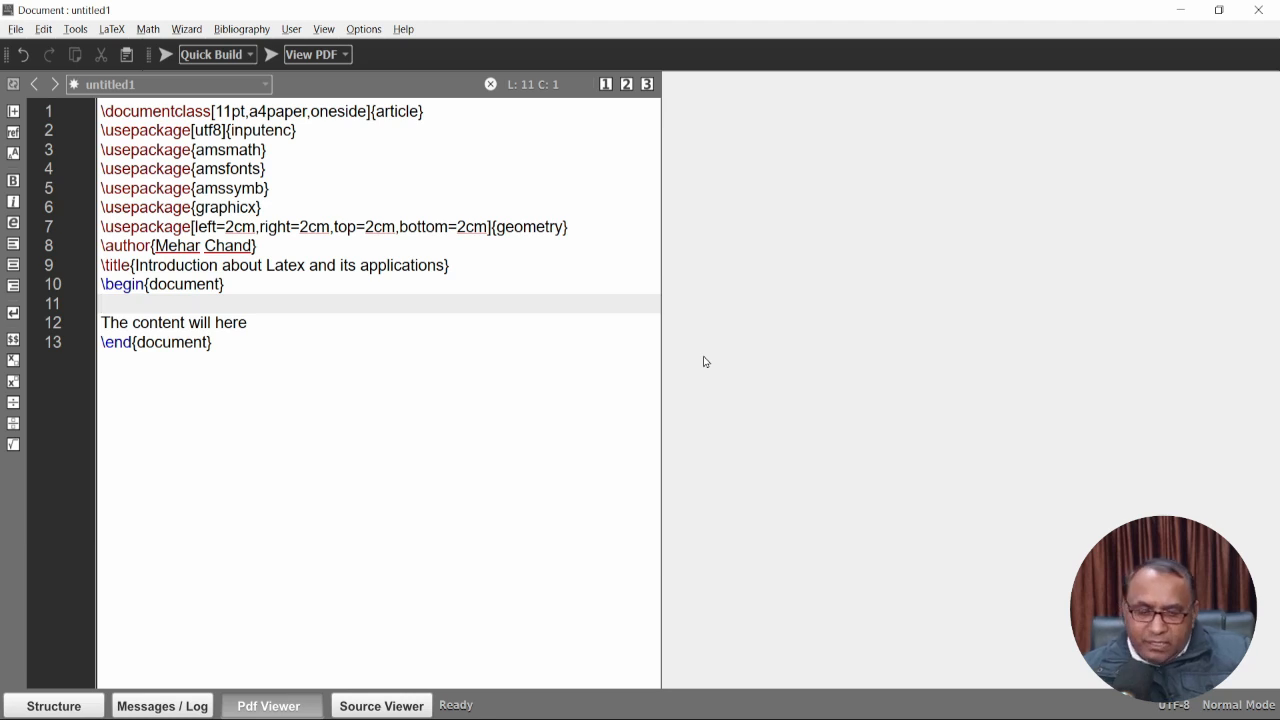
{"action": "type", "text": "\\"}
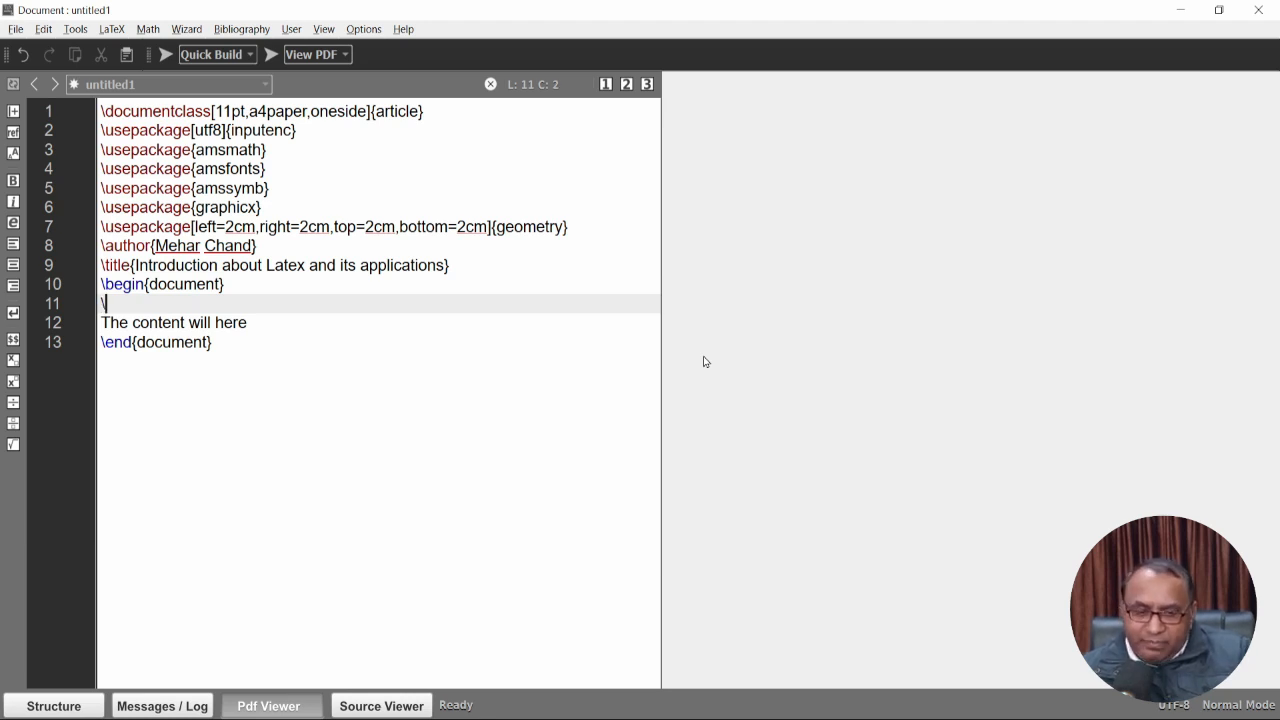
{"action": "type", "text": "mak"}
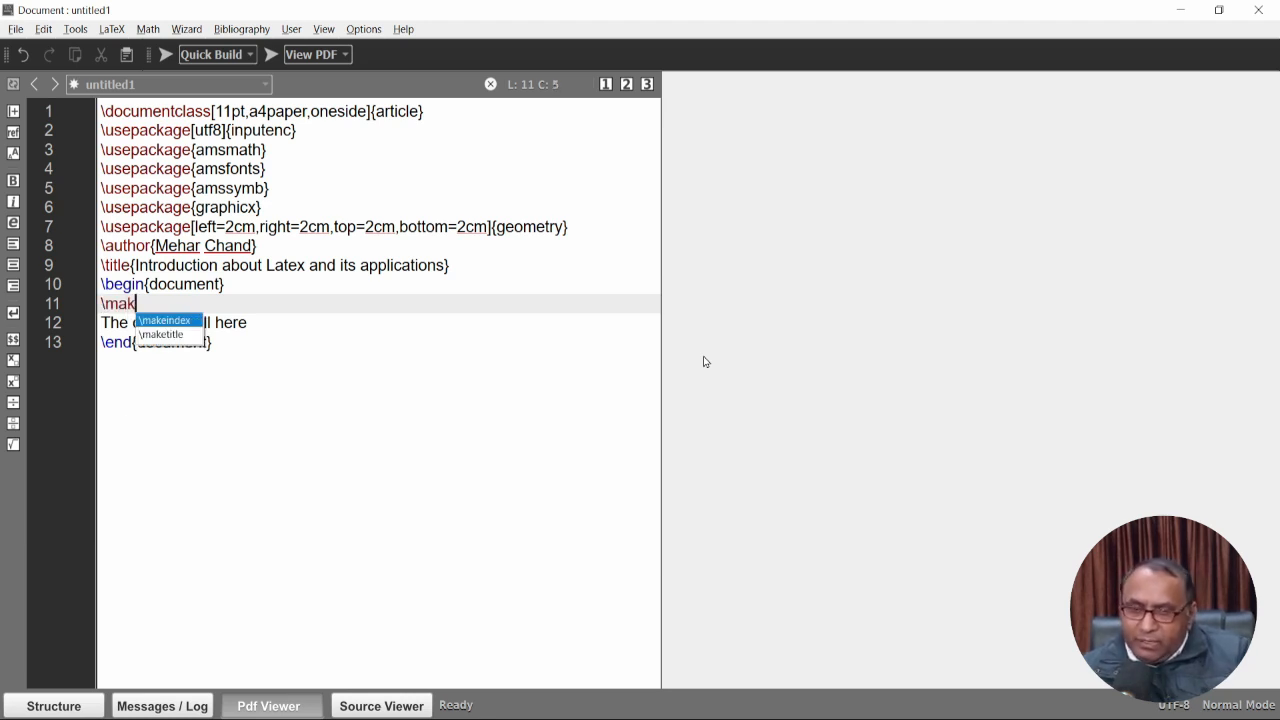
{"action": "key", "text": "Down"}
{"action": "key", "text": "Return"}
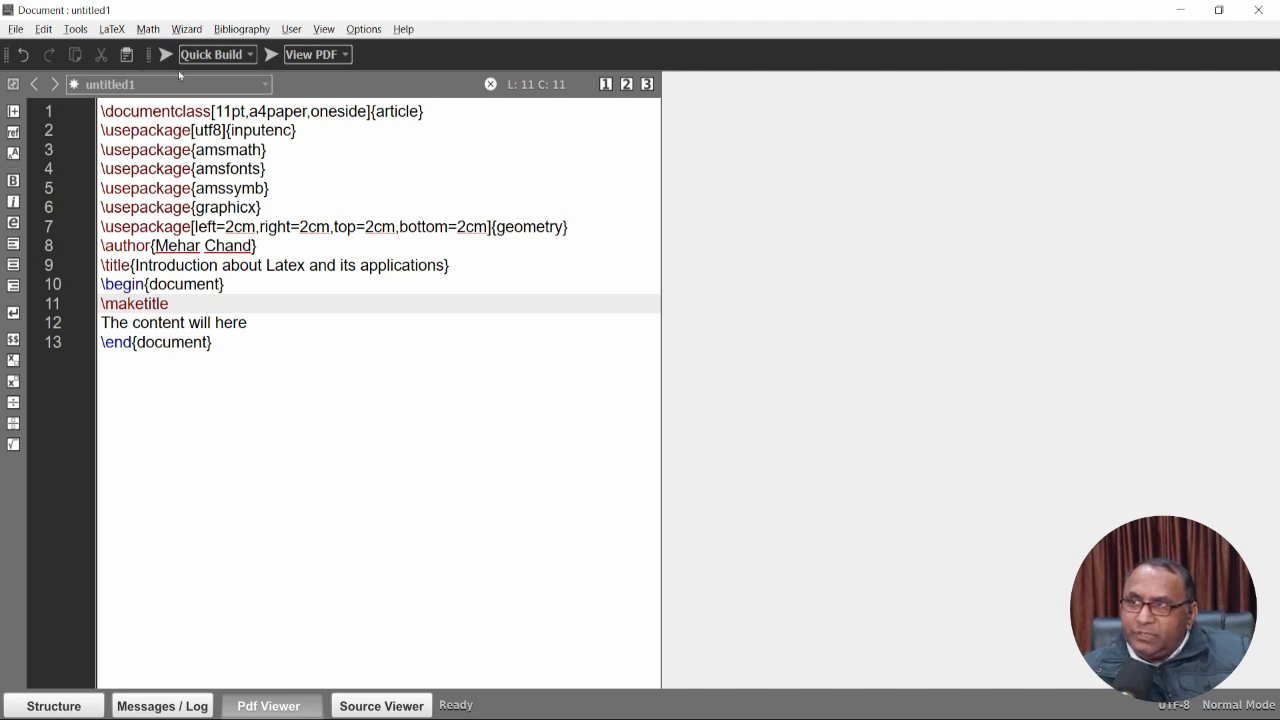
In Save As, create and open a new Desktop folder named 'Latex Documenrt'.
{"action": "left_click", "coordinate": [15, 29]}
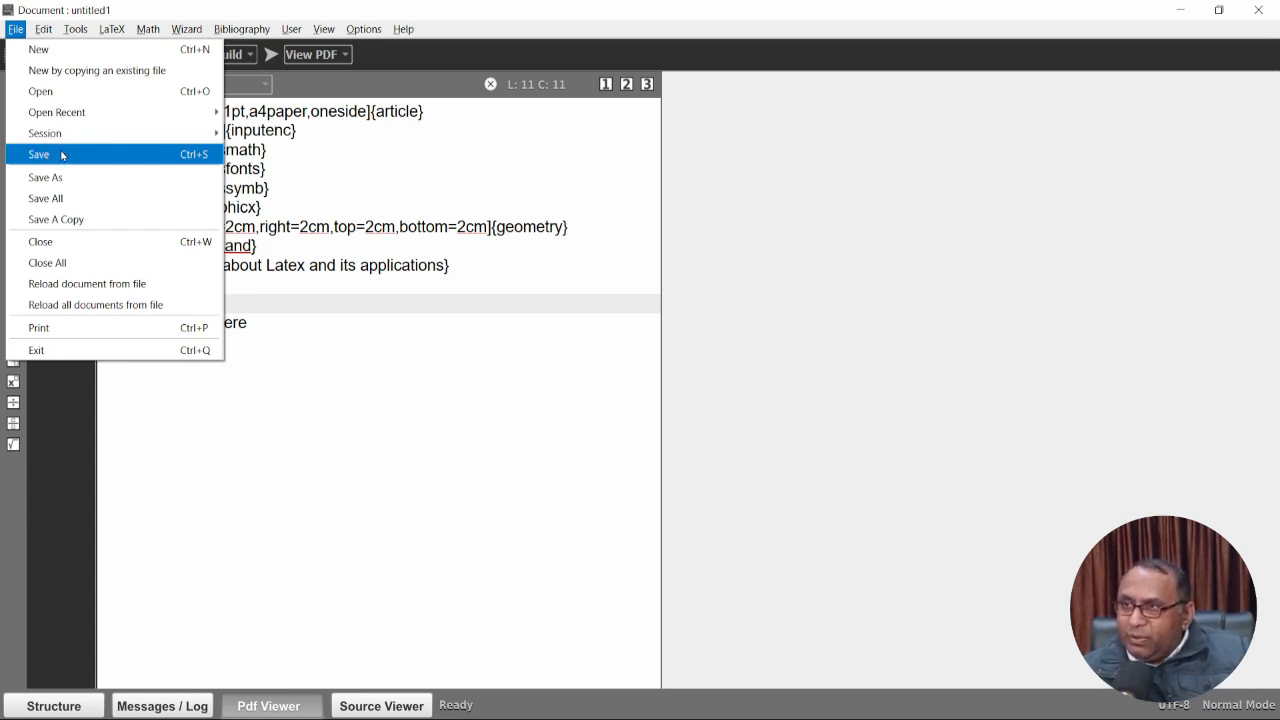
{"action": "left_click", "coordinate": [61, 155]}
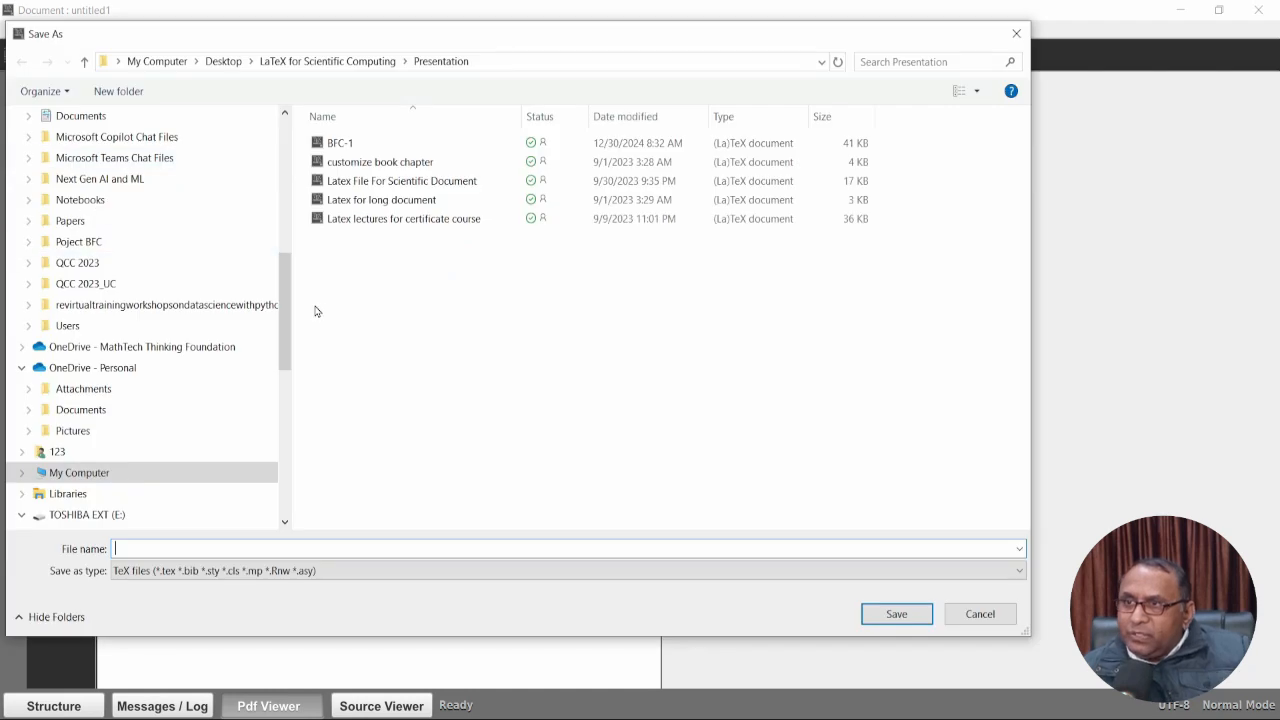
{"action": "scroll", "coordinate": [282, 325], "scroll_direction": "up", "scroll_amount": 10}
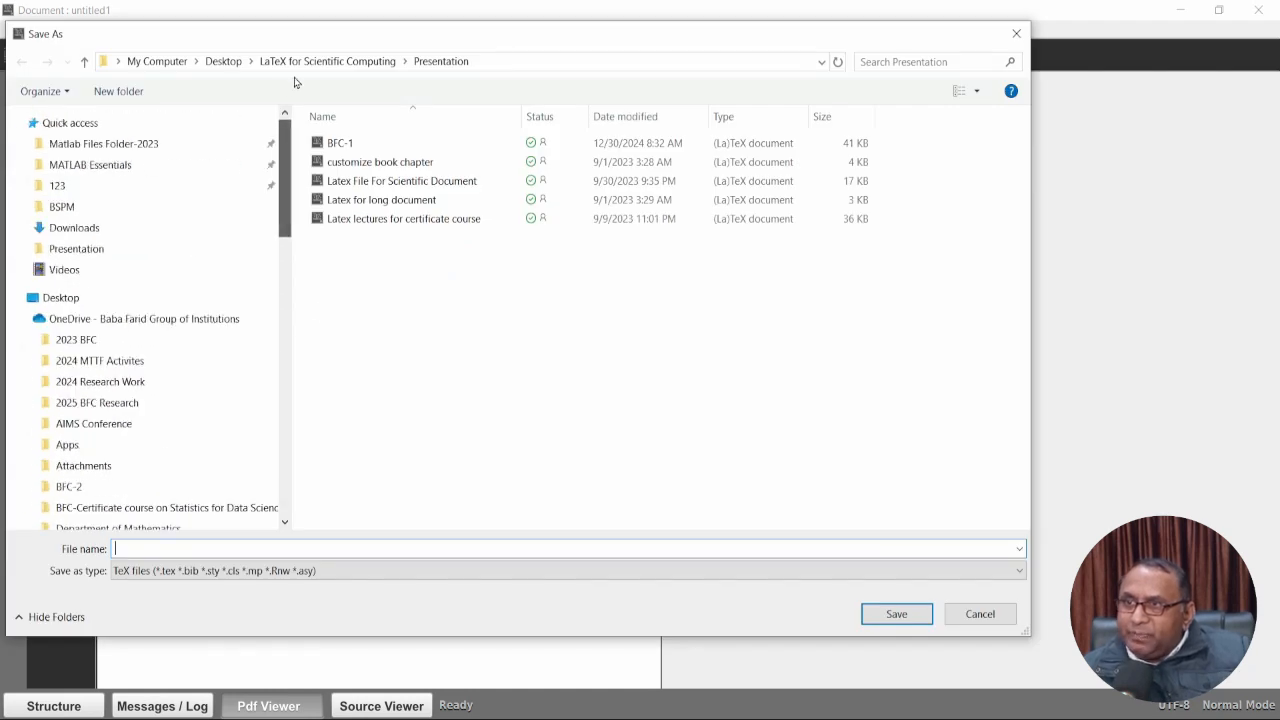
{"action": "left_click", "coordinate": [223, 61]}
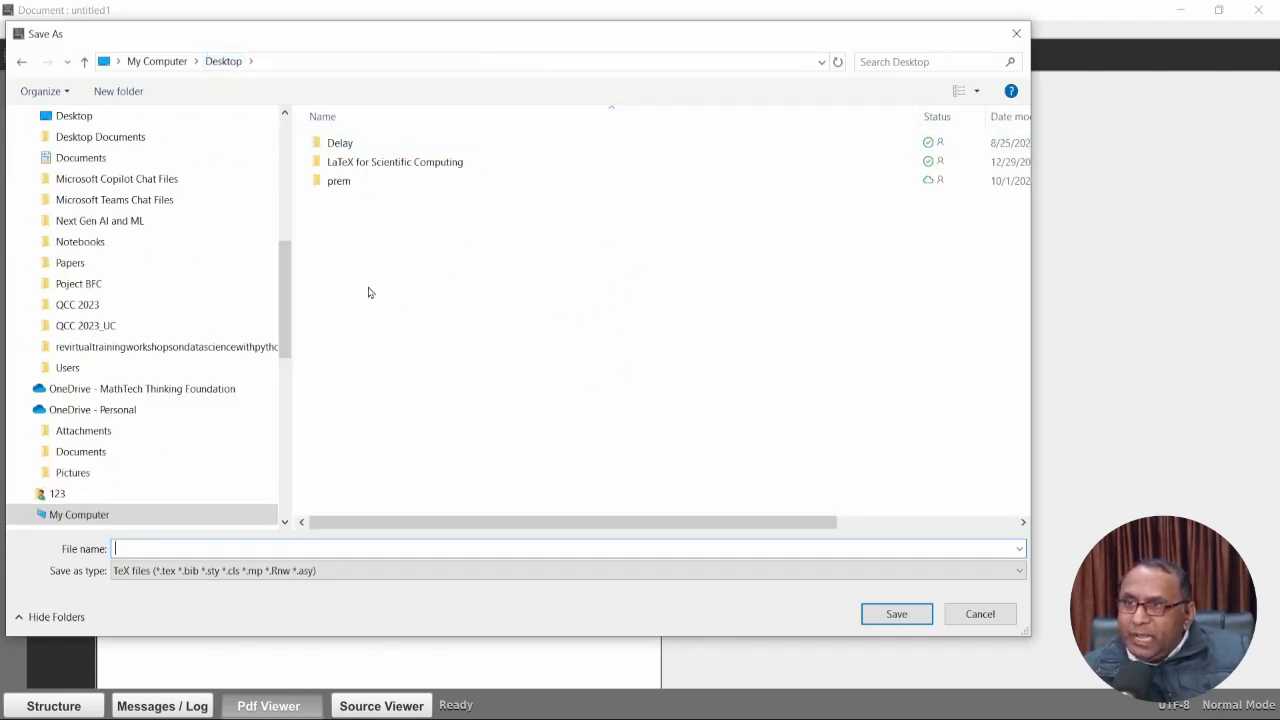
{"action": "right_click", "coordinate": [585, 260]}
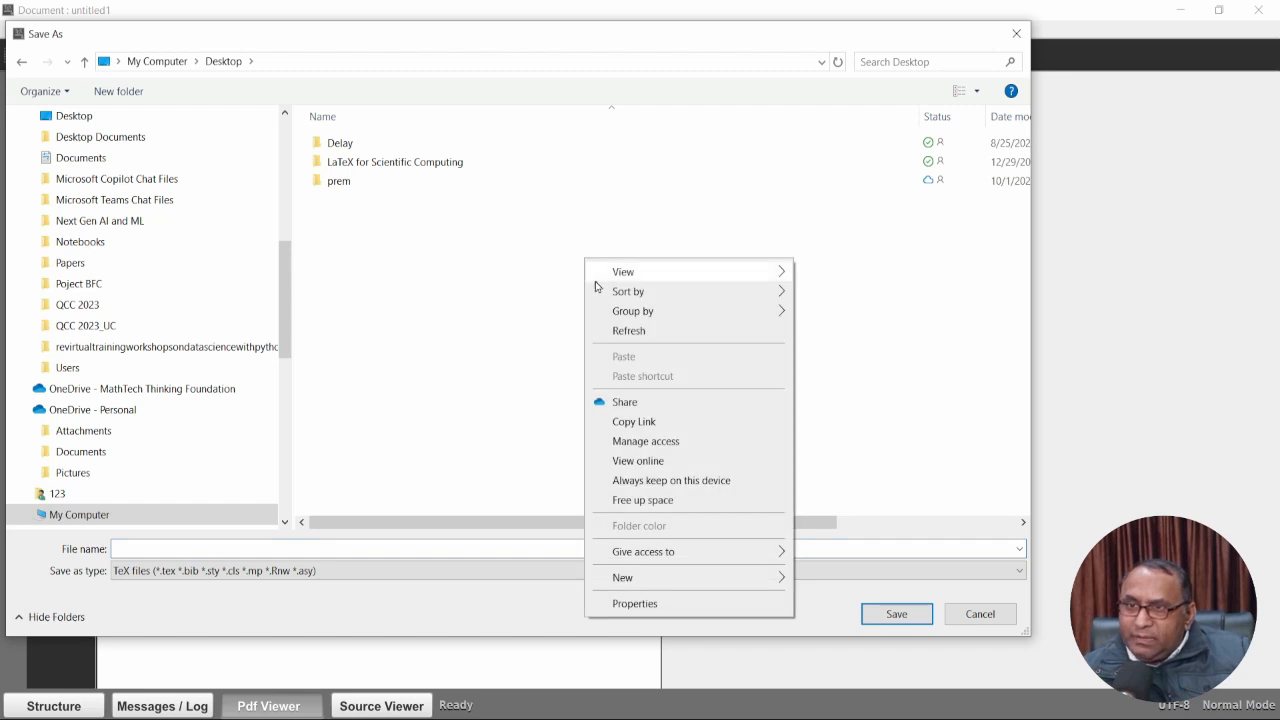
{"action": "mouse_move", "coordinate": [645, 578]}
{"action": "left_click", "coordinate": [806, 329]}
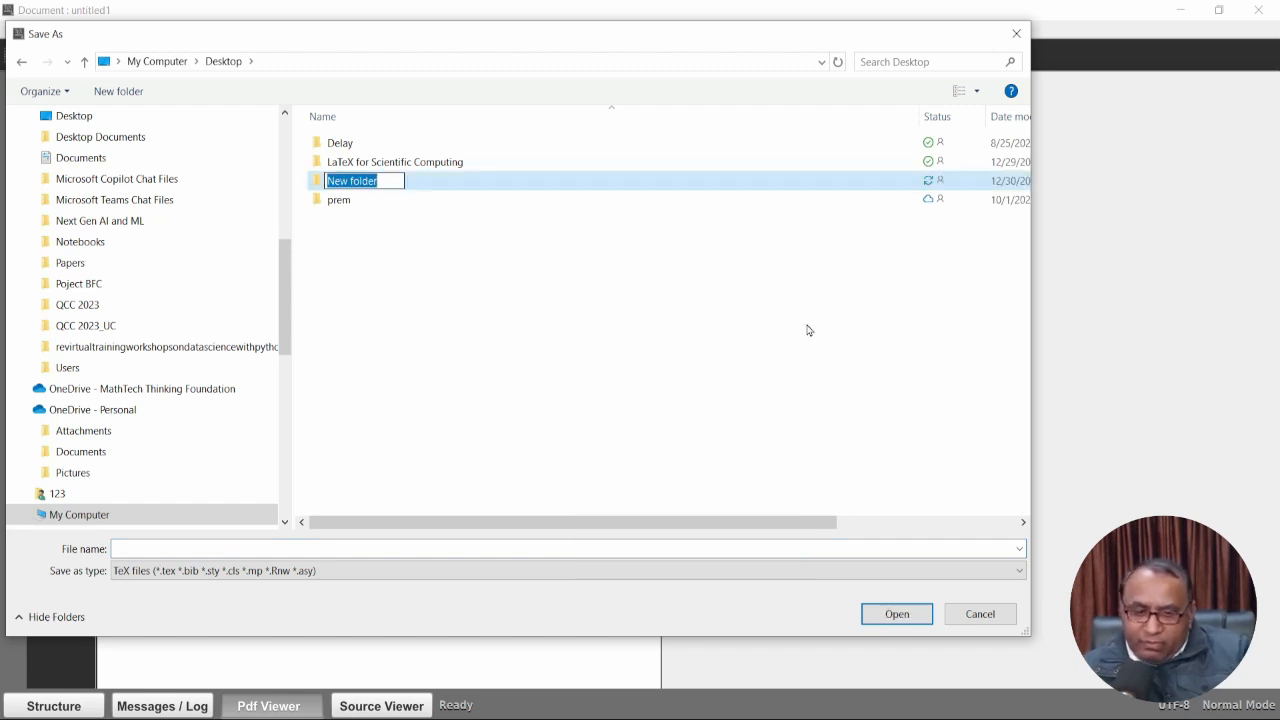
{"action": "type", "text": "Latex"}
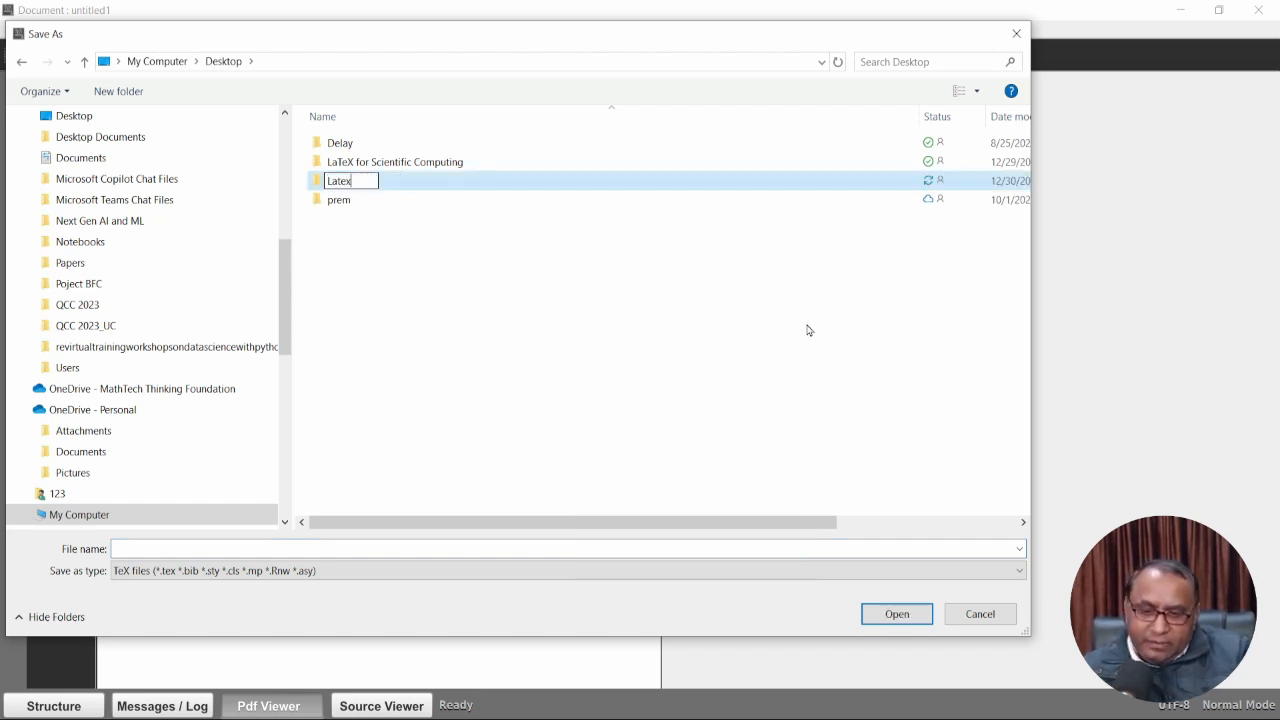
{"action": "type", "text": " Documenrt"}
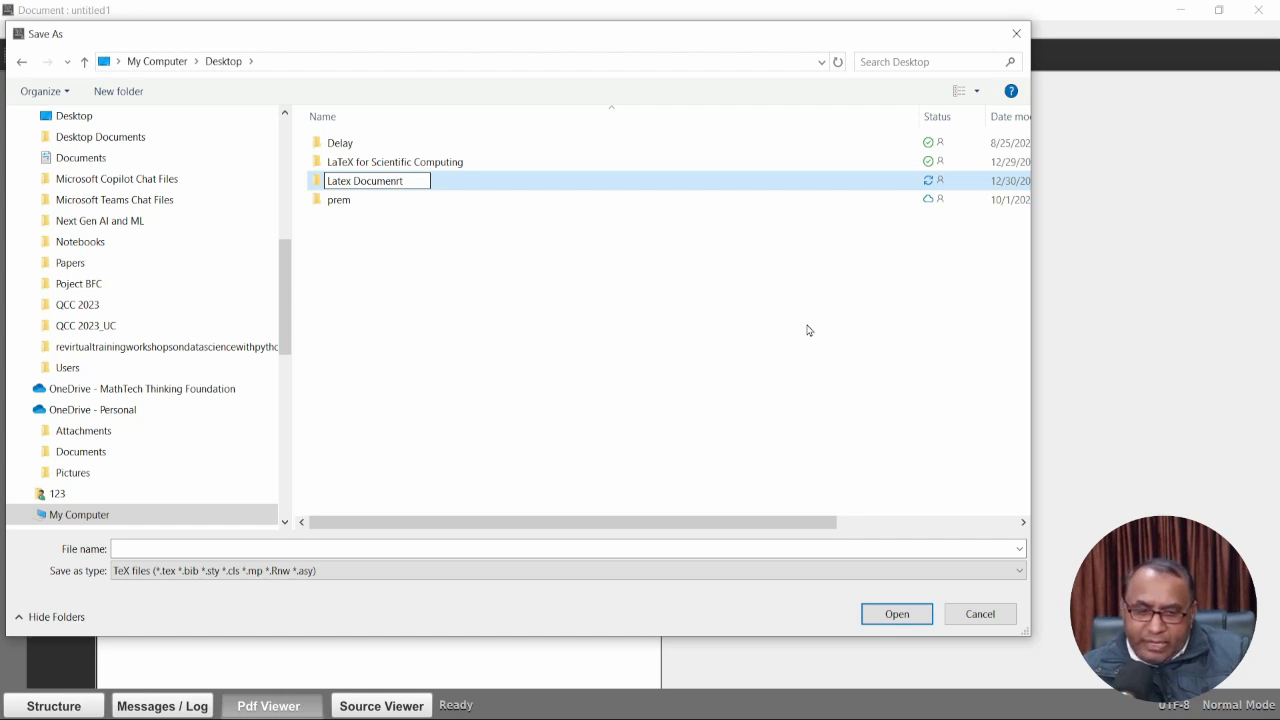
{"action": "key", "text": "Return"}
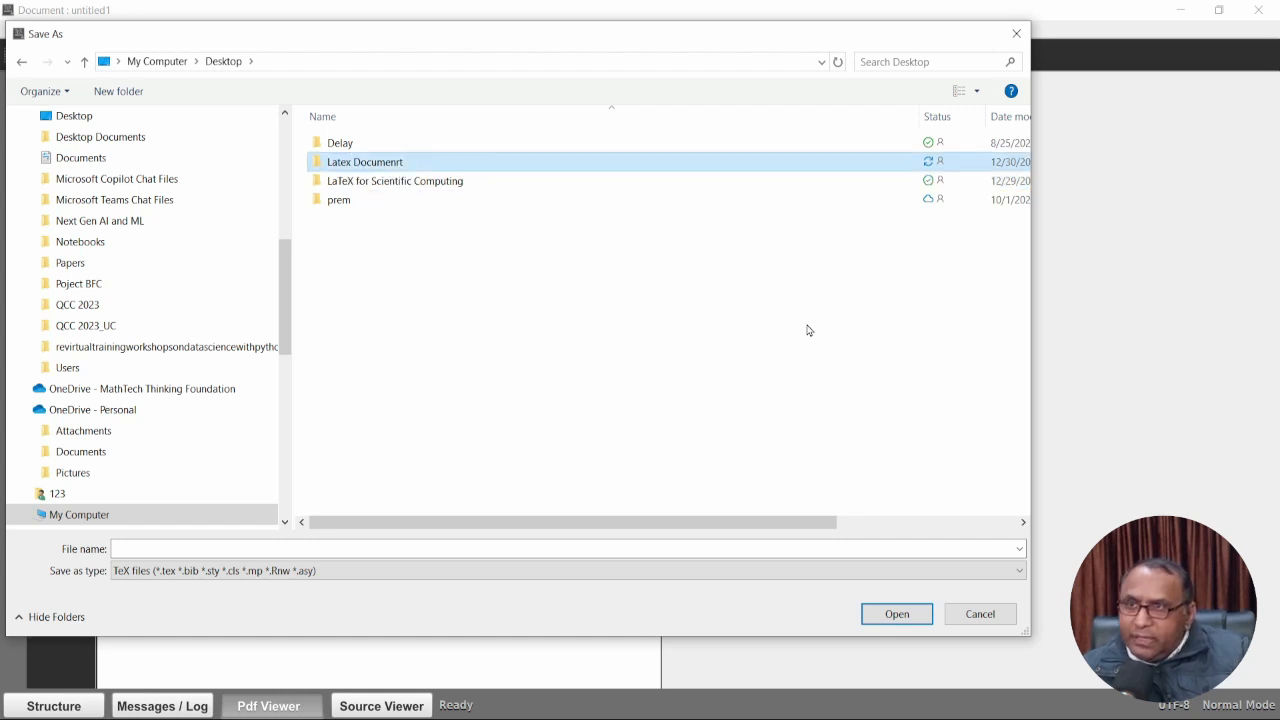
{"action": "double_click", "coordinate": [450, 167]}
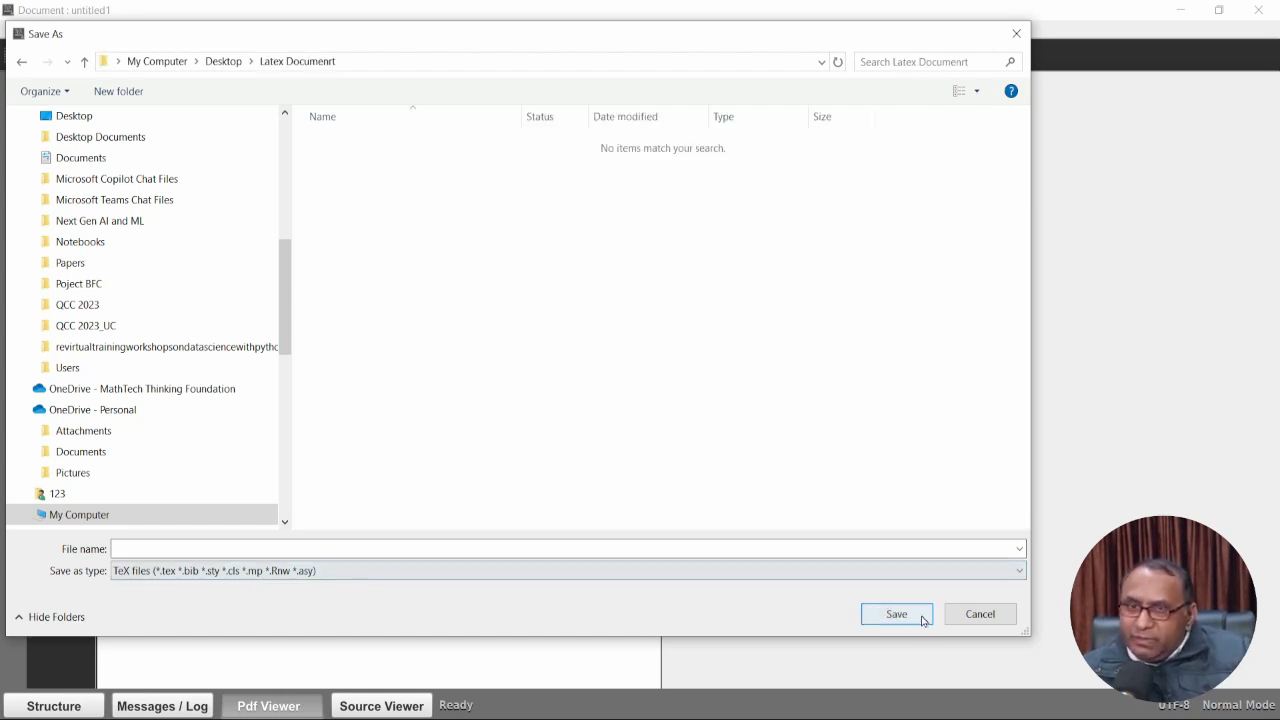
Save the document there as 'Latex file for Article'.
{"action": "left_click", "coordinate": [800, 549]}
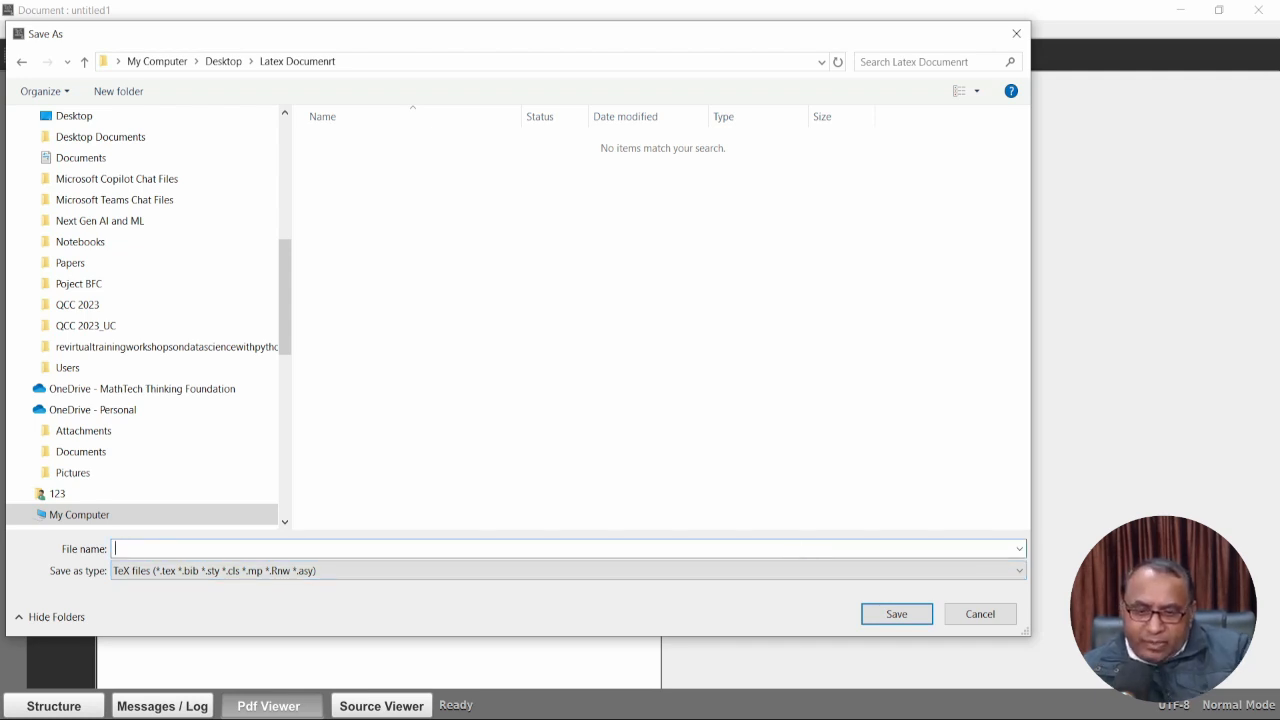
{"action": "type", "text": "Latex file for"}
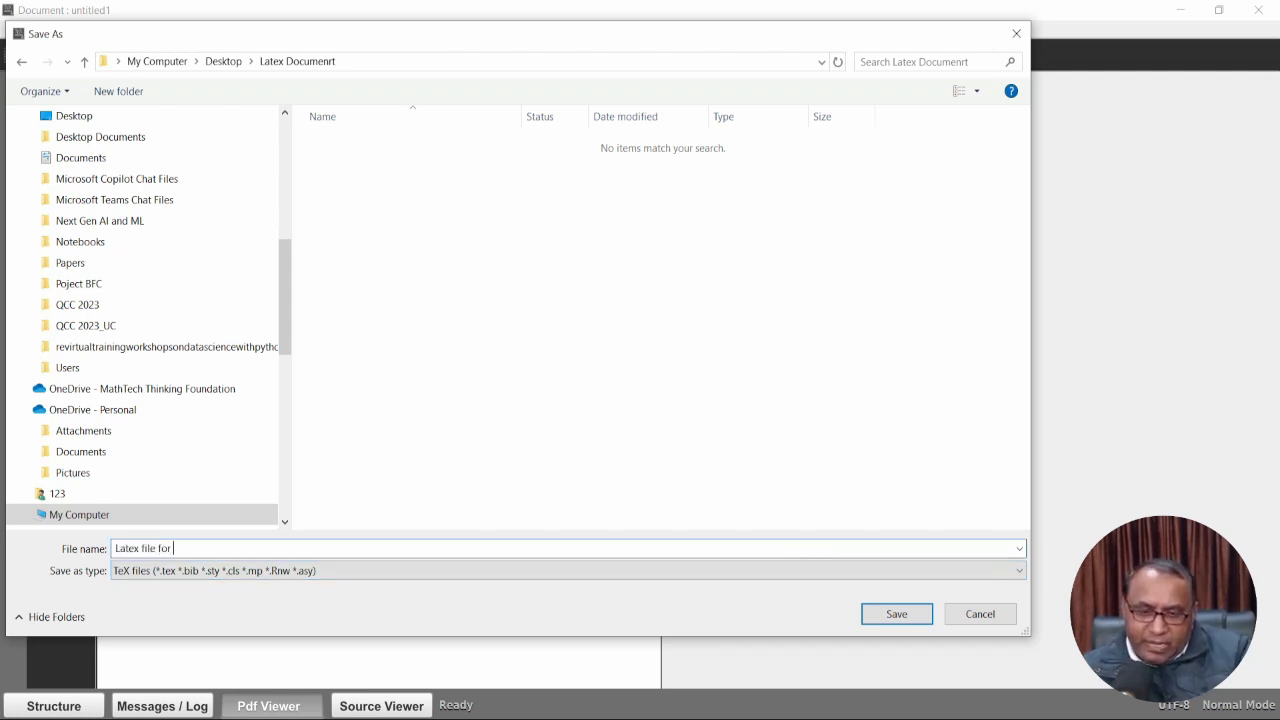
{"action": "type", "text": " Article"}
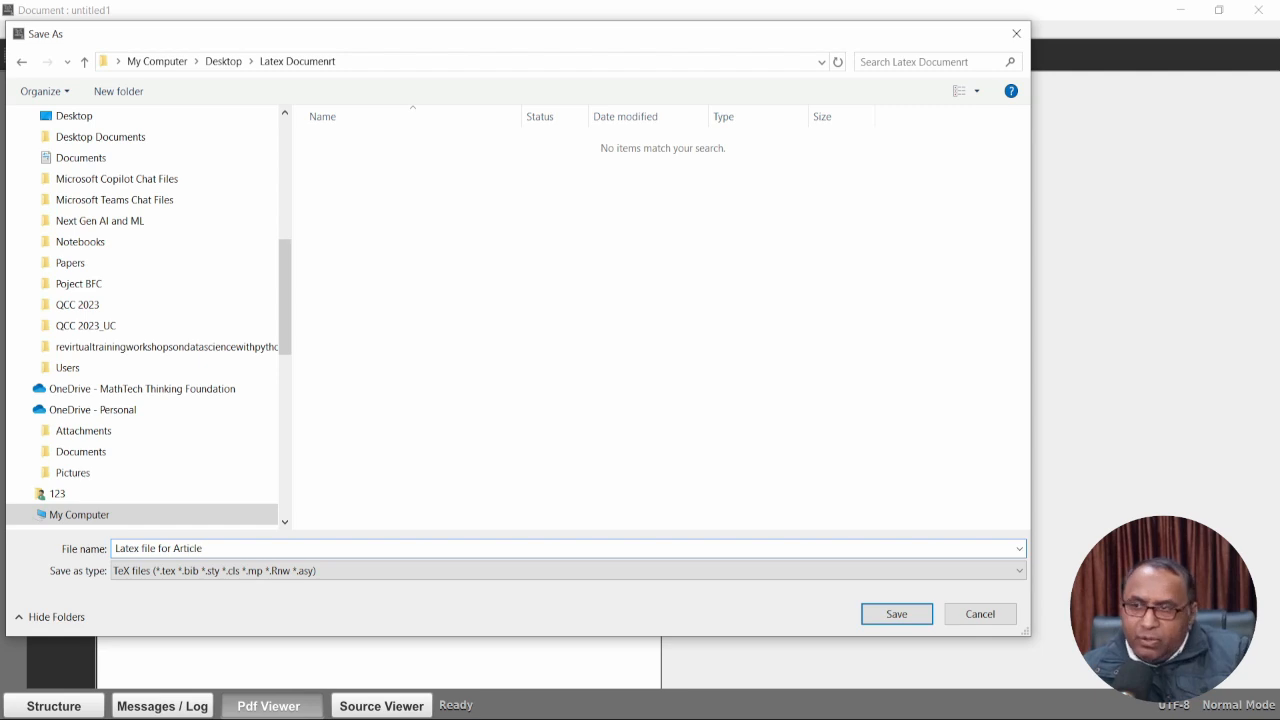
{"action": "left_click", "coordinate": [897, 614]}
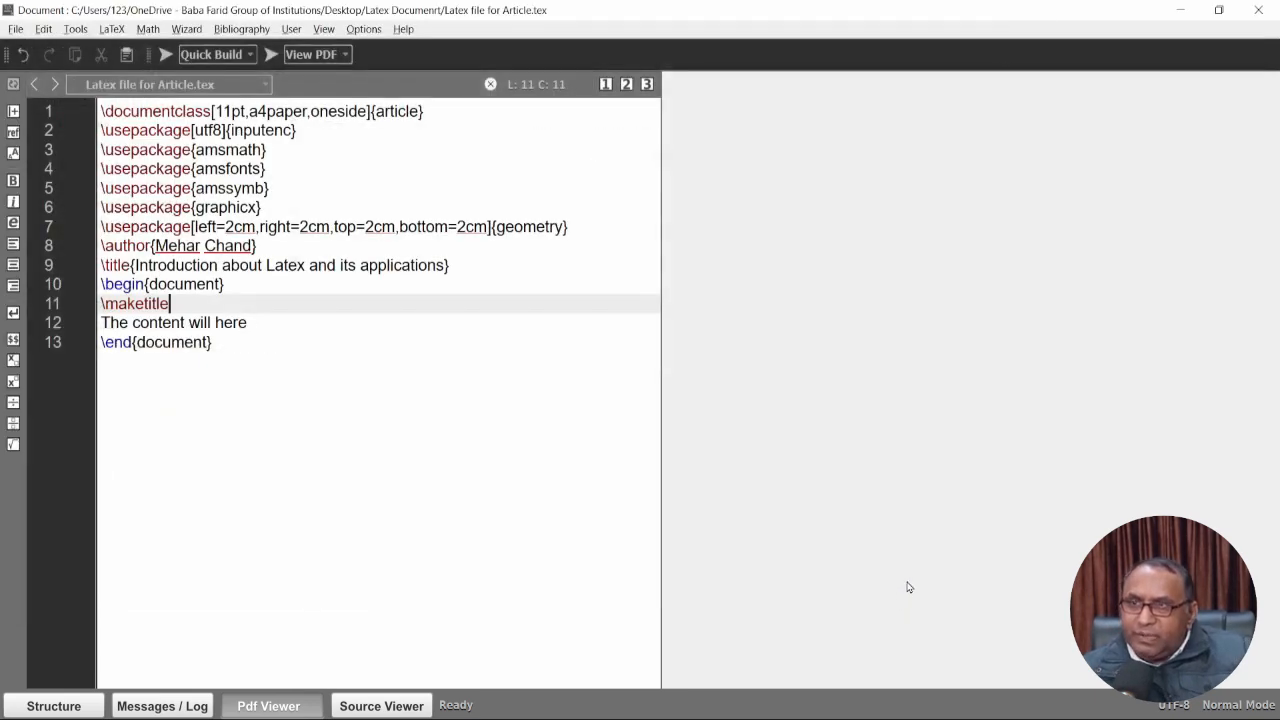
Quick Build the article and install the missing geometry package so the PDF appears.
{"action": "left_click", "coordinate": [167, 56]}
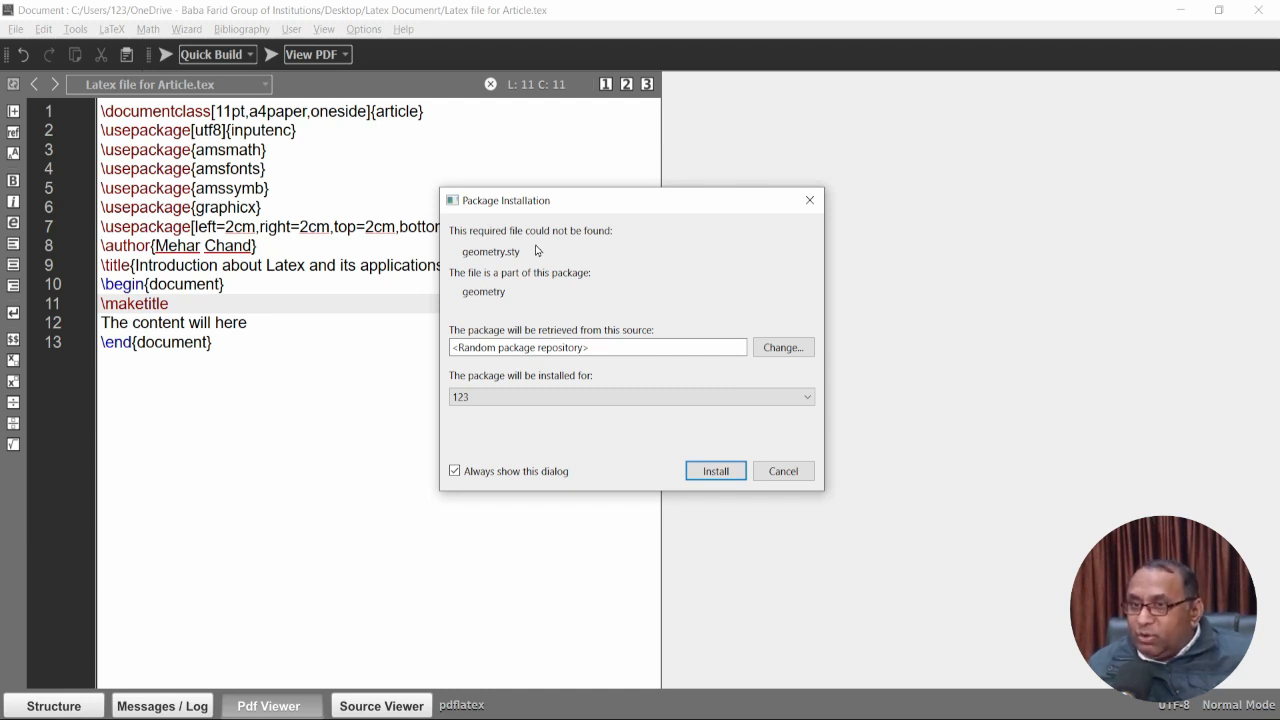
{"action": "left_click", "coordinate": [708, 471]}
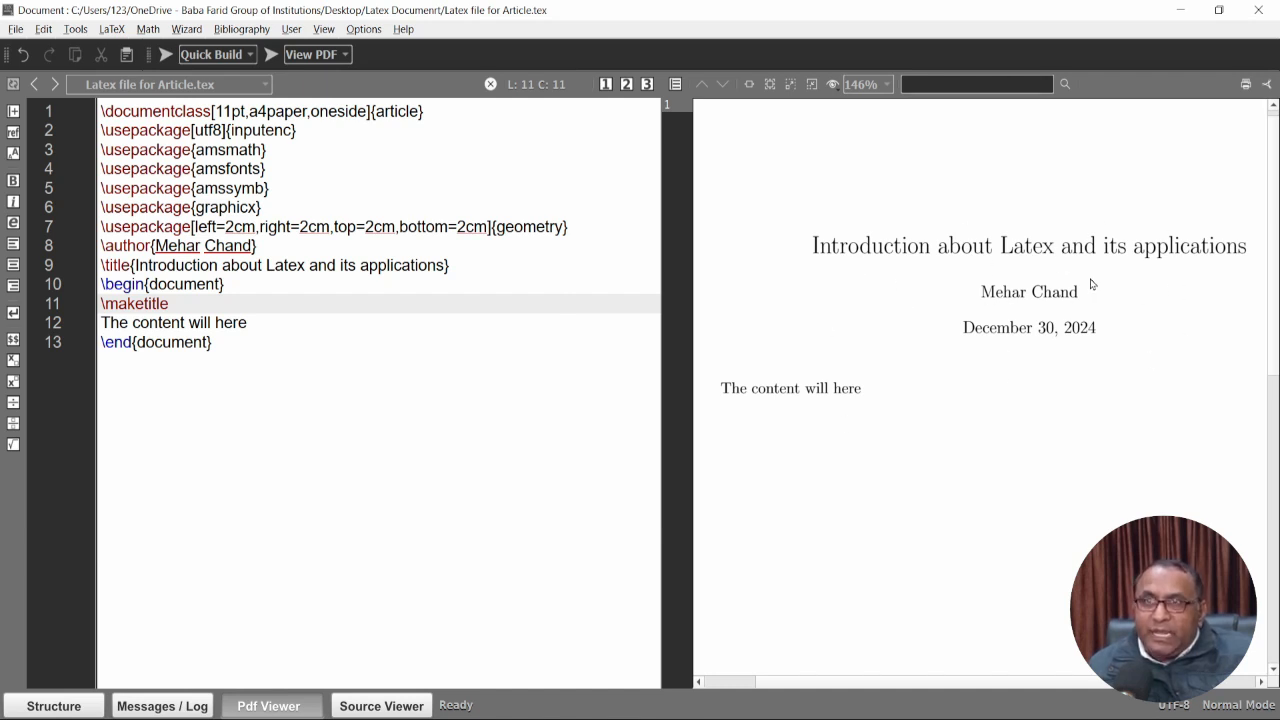
In Configure Texmaker, set the Pdf Viewer option to External Viewer and confirm.
{"action": "left_click", "coordinate": [364, 30]}
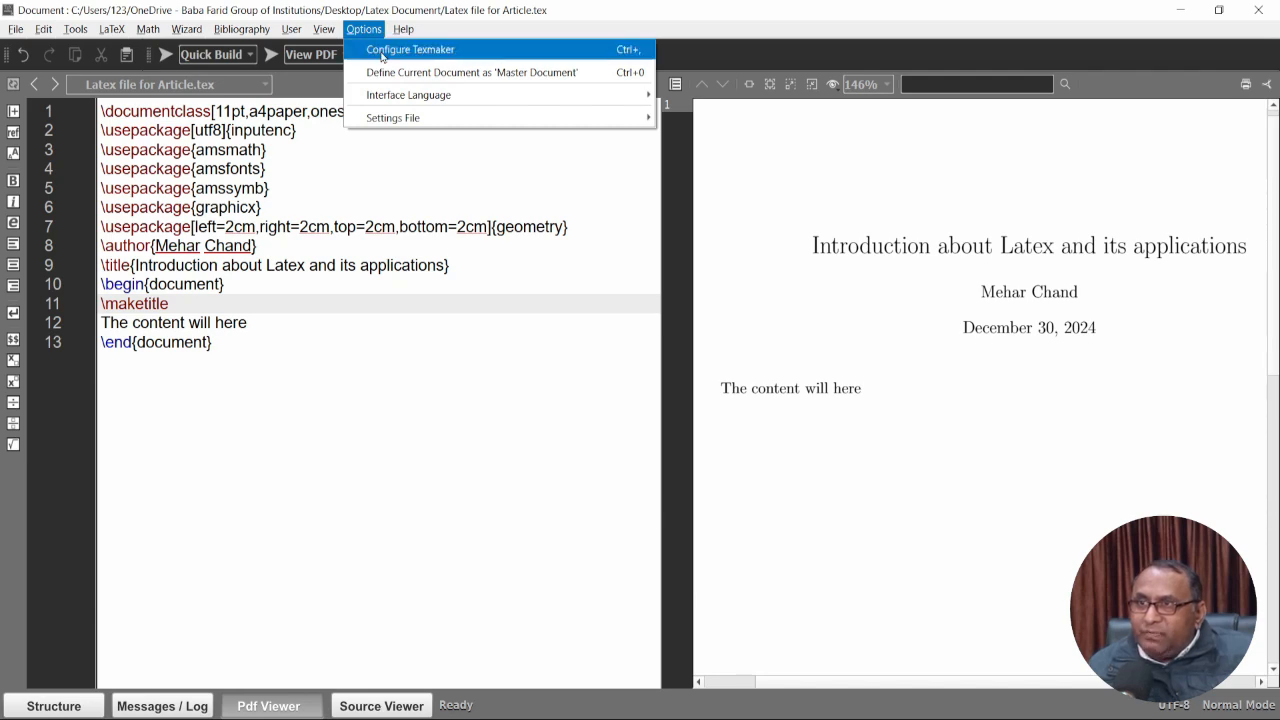
{"action": "left_click", "coordinate": [381, 52]}
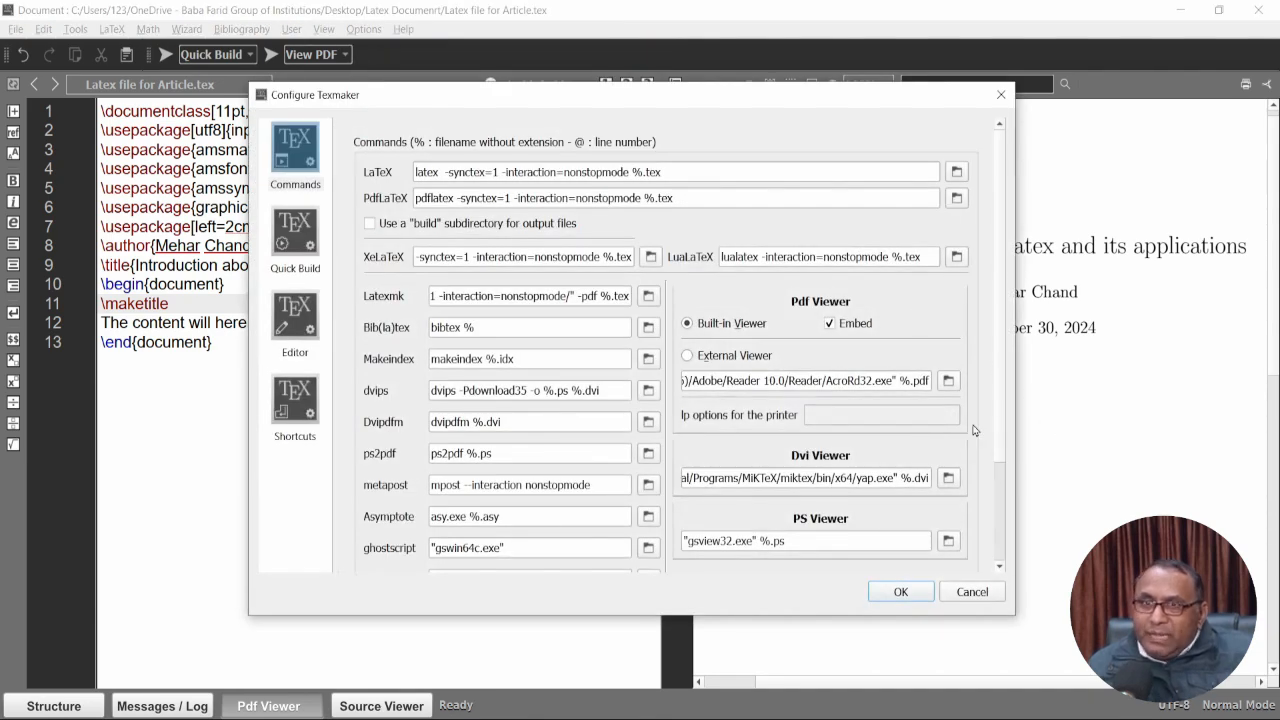
{"action": "left_click_drag", "start_coordinate": [826, 101], "coordinate": [730, 115]}
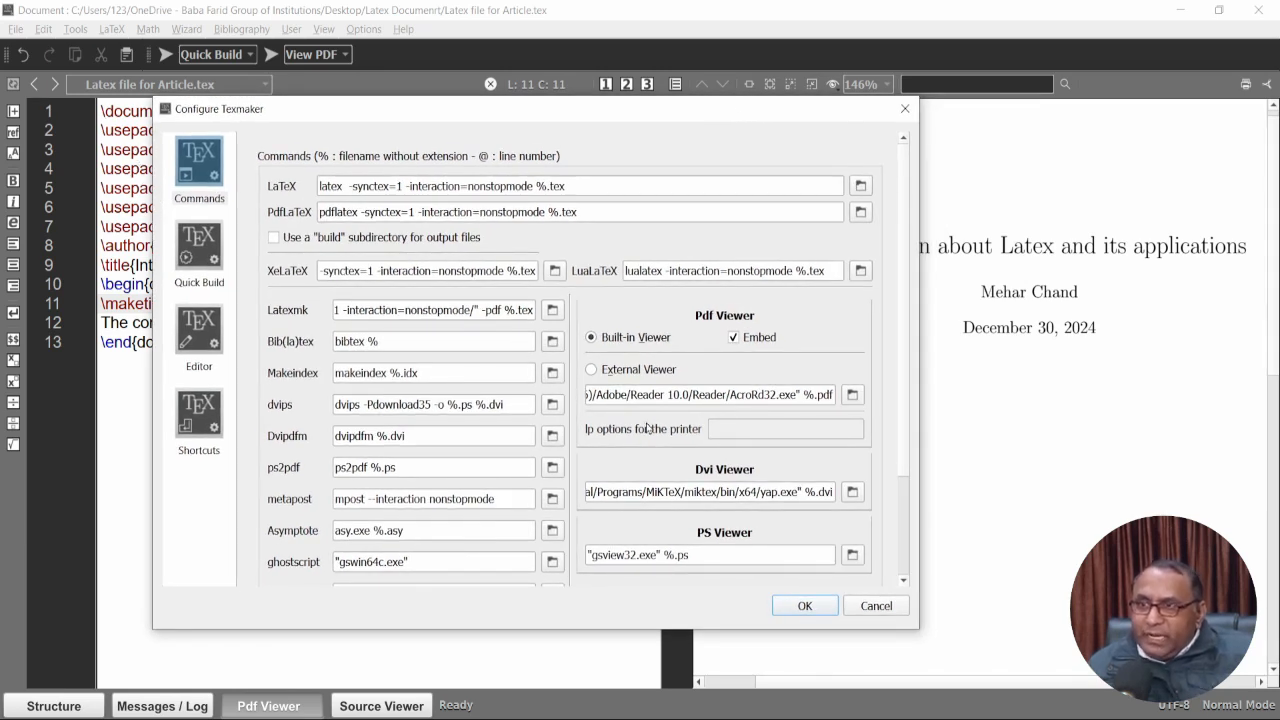
{"action": "scroll", "coordinate": [906, 360], "scroll_direction": "down", "scroll_amount": 3}
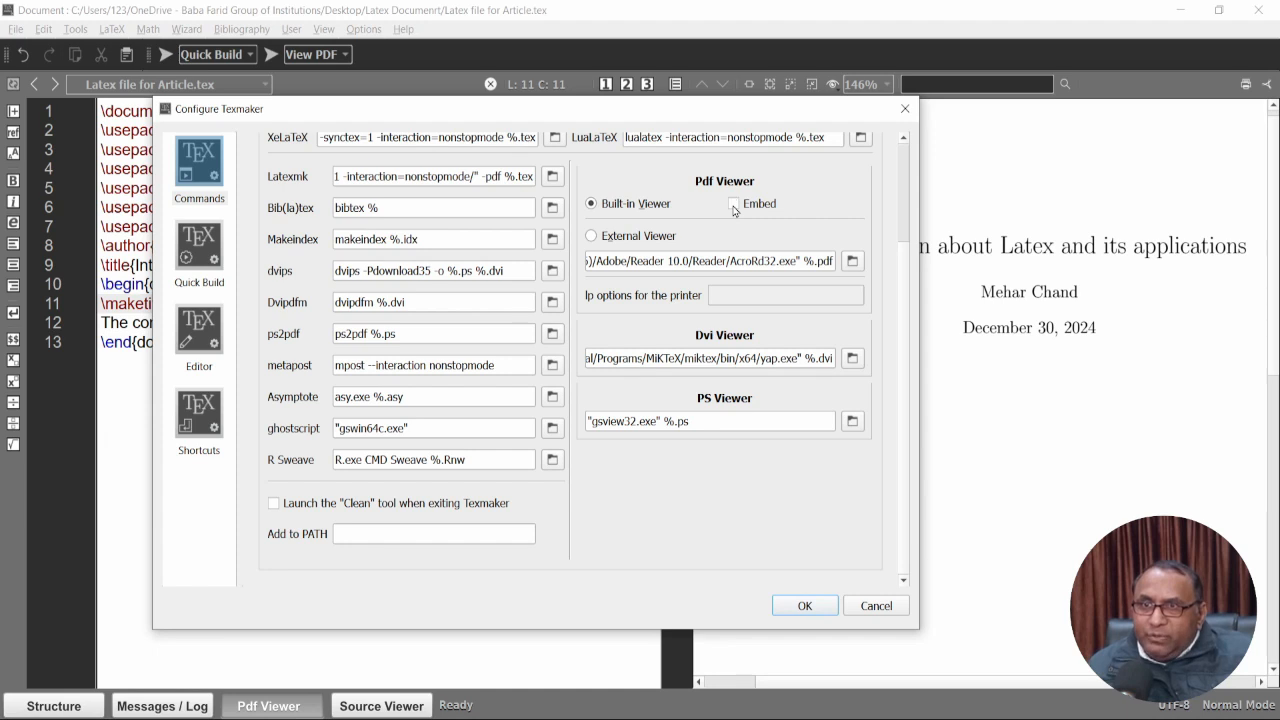
{"action": "left_click", "coordinate": [592, 238]}
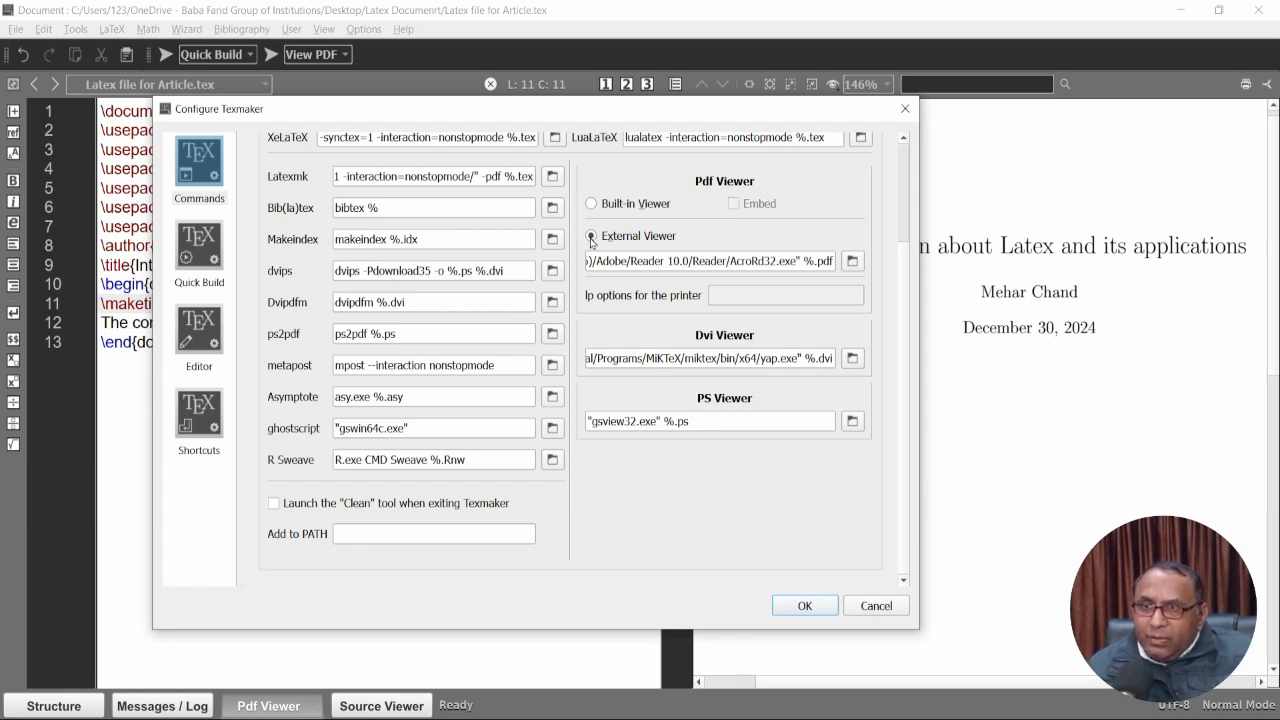
{"action": "left_click", "coordinate": [816, 609]}
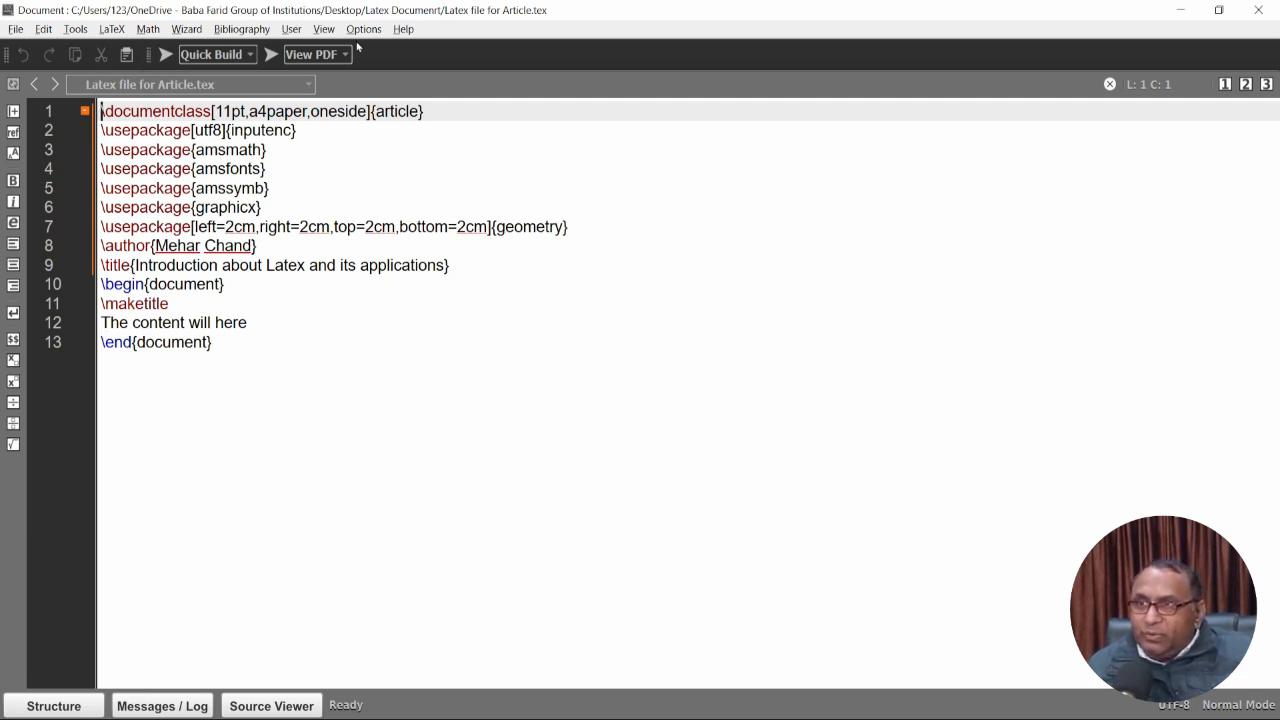
In Configure Texmaker, select the Built-in Viewer with Embed checked and confirm.
{"action": "left_click", "coordinate": [362, 29]}
{"action": "left_click", "coordinate": [368, 48]}
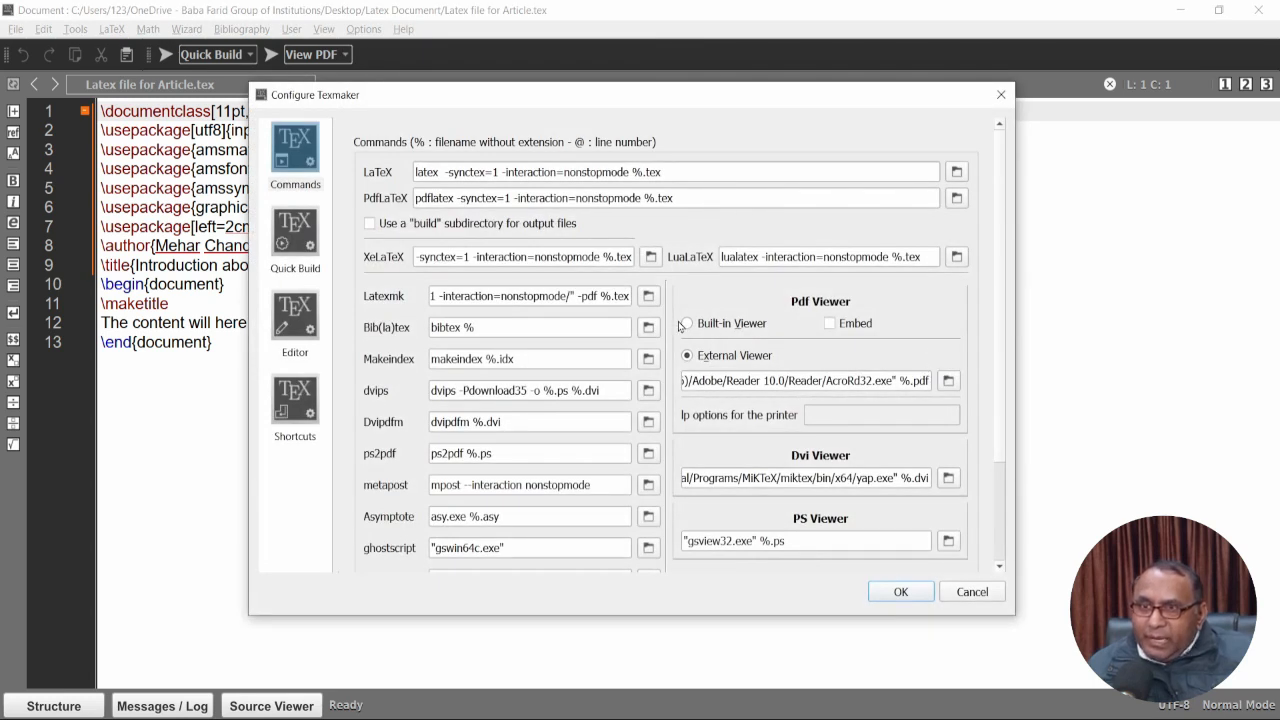
{"action": "left_click", "coordinate": [688, 325]}
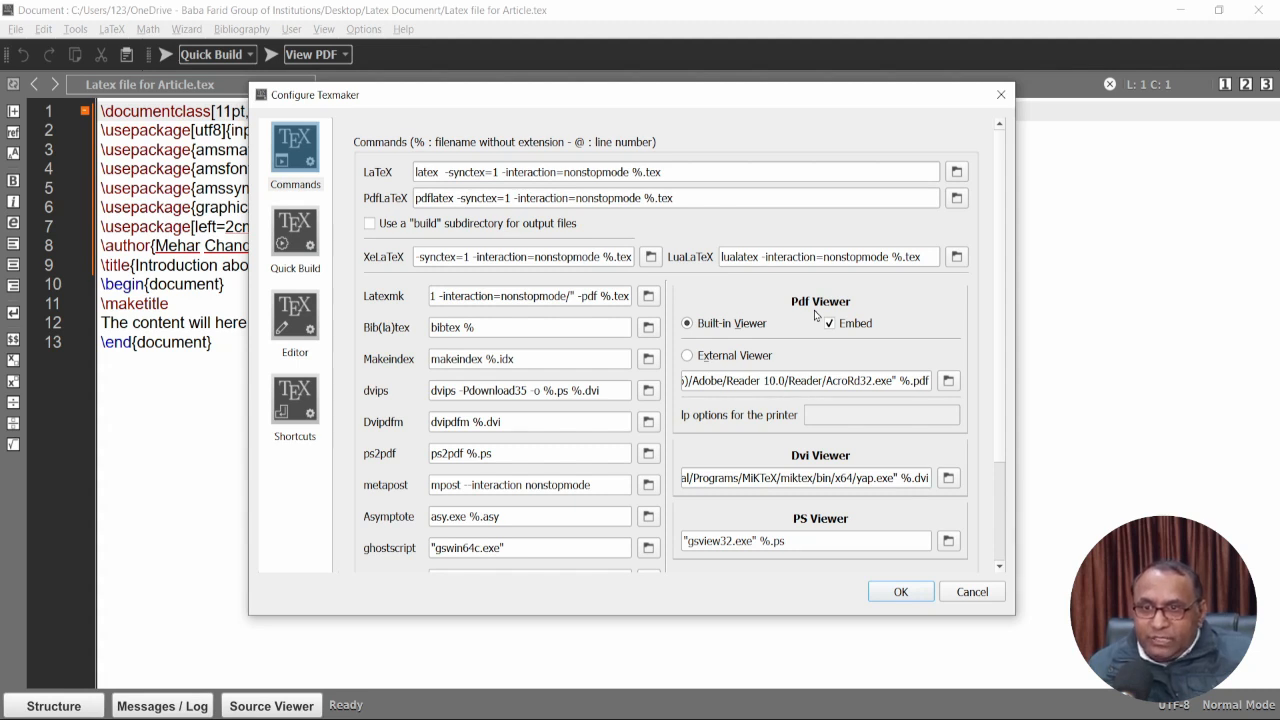
{"action": "left_click", "coordinate": [901, 592]}
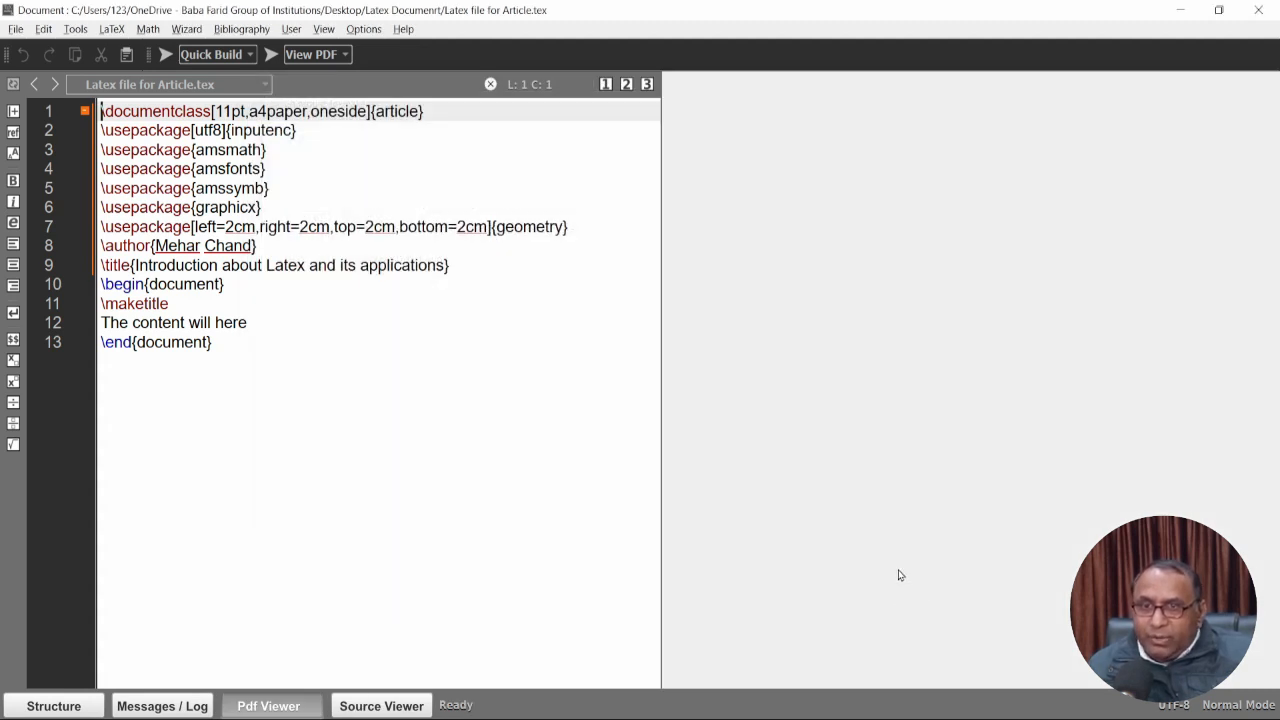
Recompile the article, set the PDF zoom to 100%, and widen the embedded viewer pane.
{"action": "left_click", "coordinate": [163, 54]}
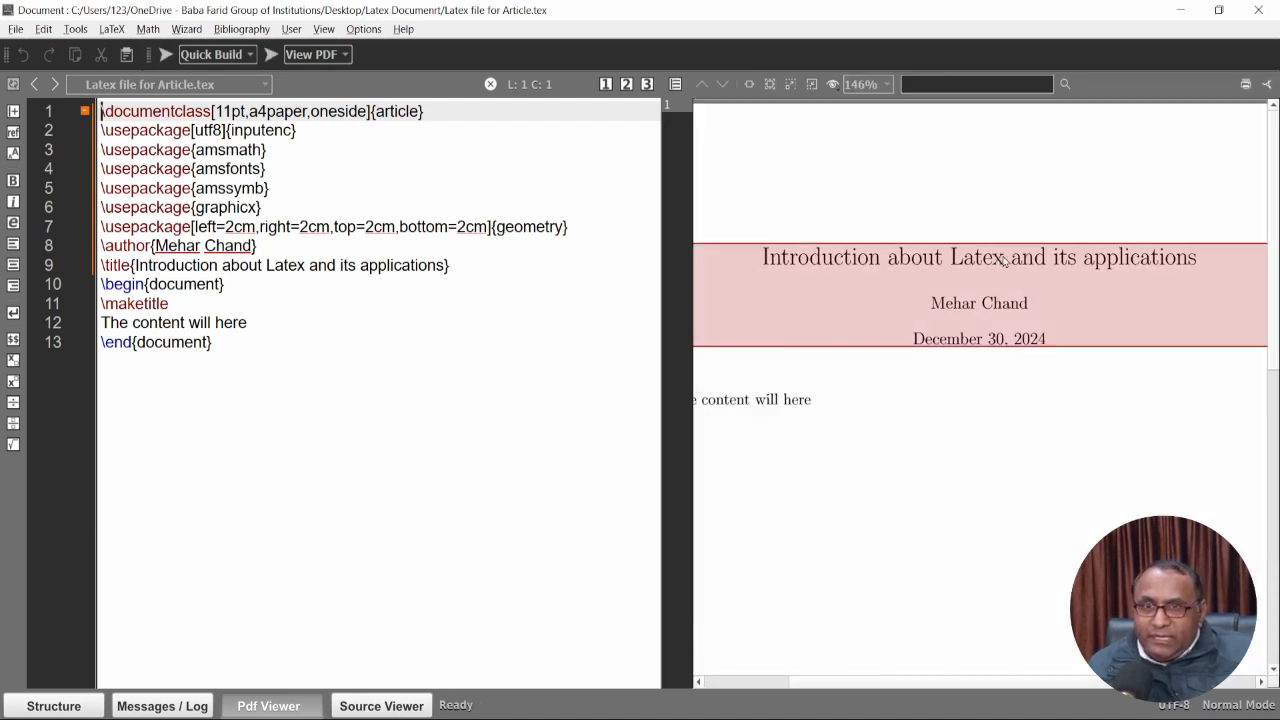
{"action": "left_click_drag", "start_coordinate": [931, 431], "coordinate": [993, 388]}
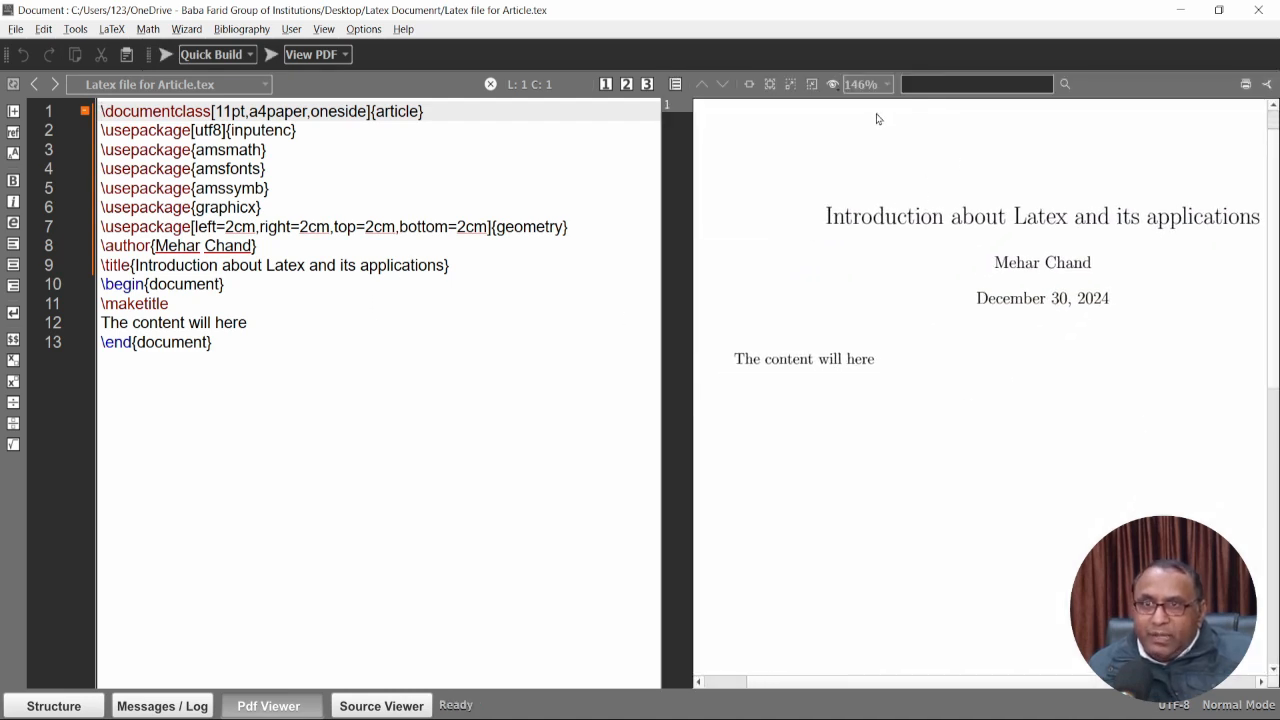
{"action": "left_click", "coordinate": [888, 85]}
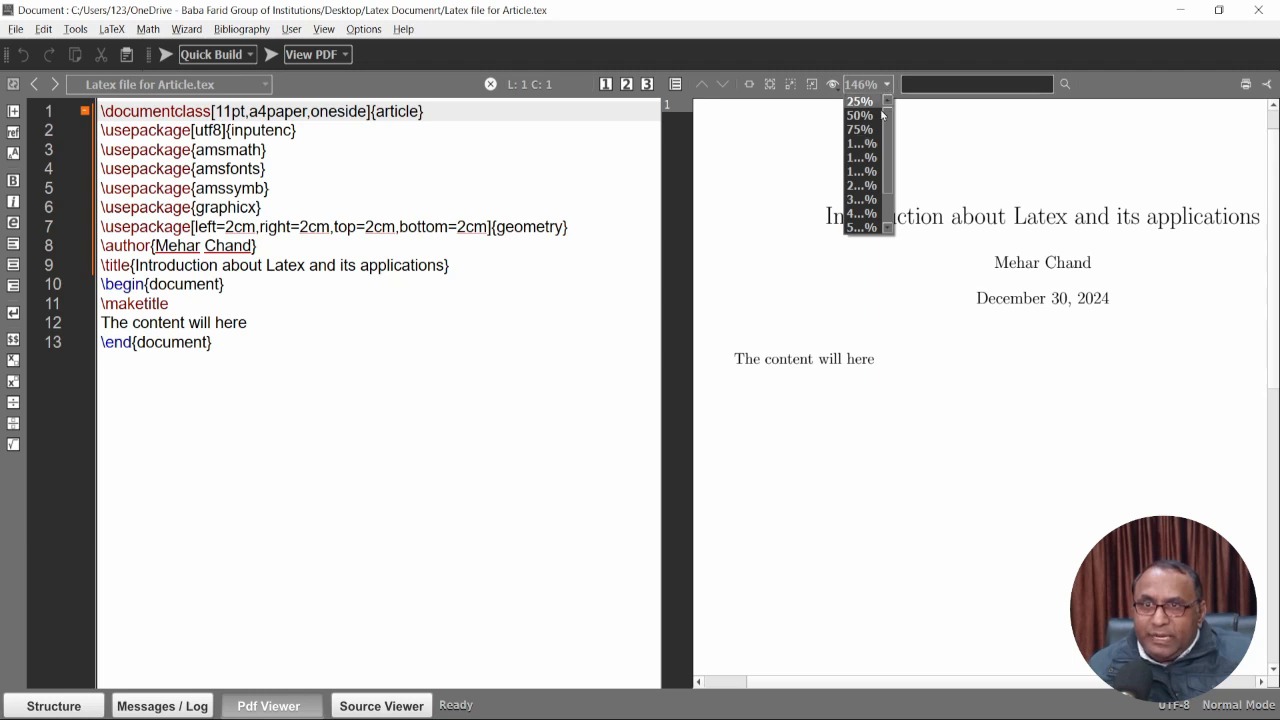
{"action": "left_click", "coordinate": [873, 131]}
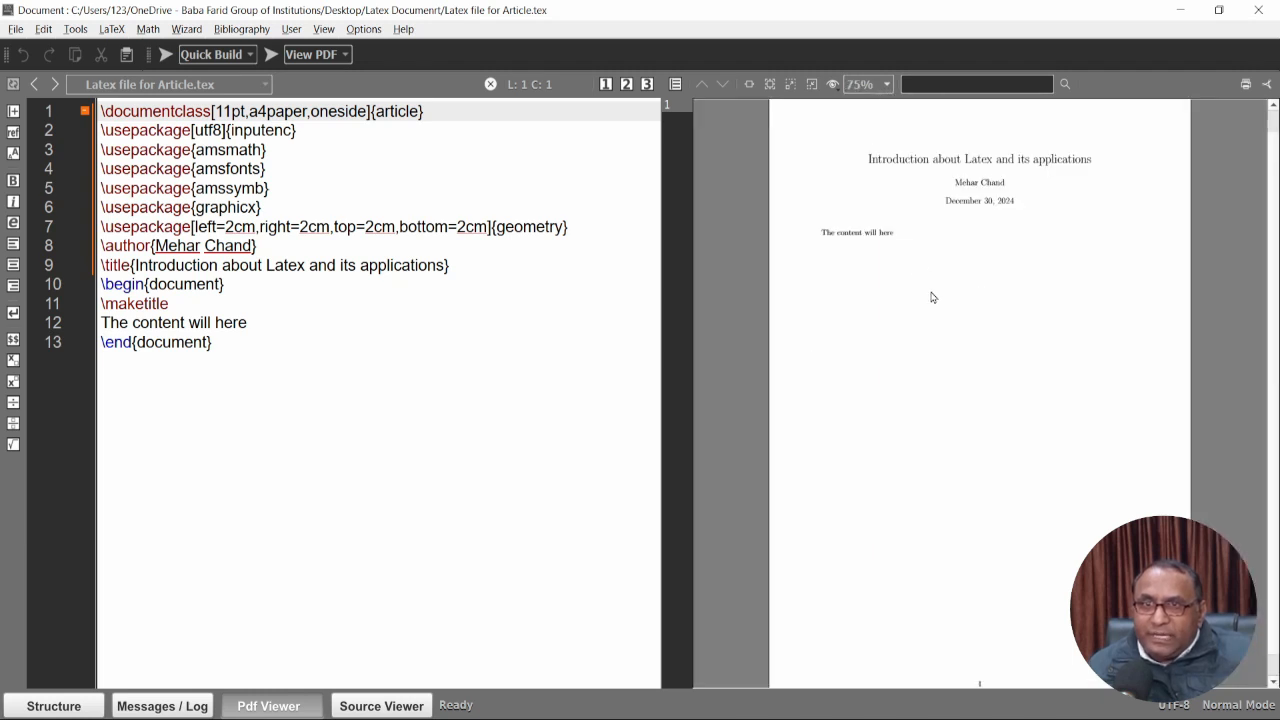
{"action": "left_click", "coordinate": [884, 86]}
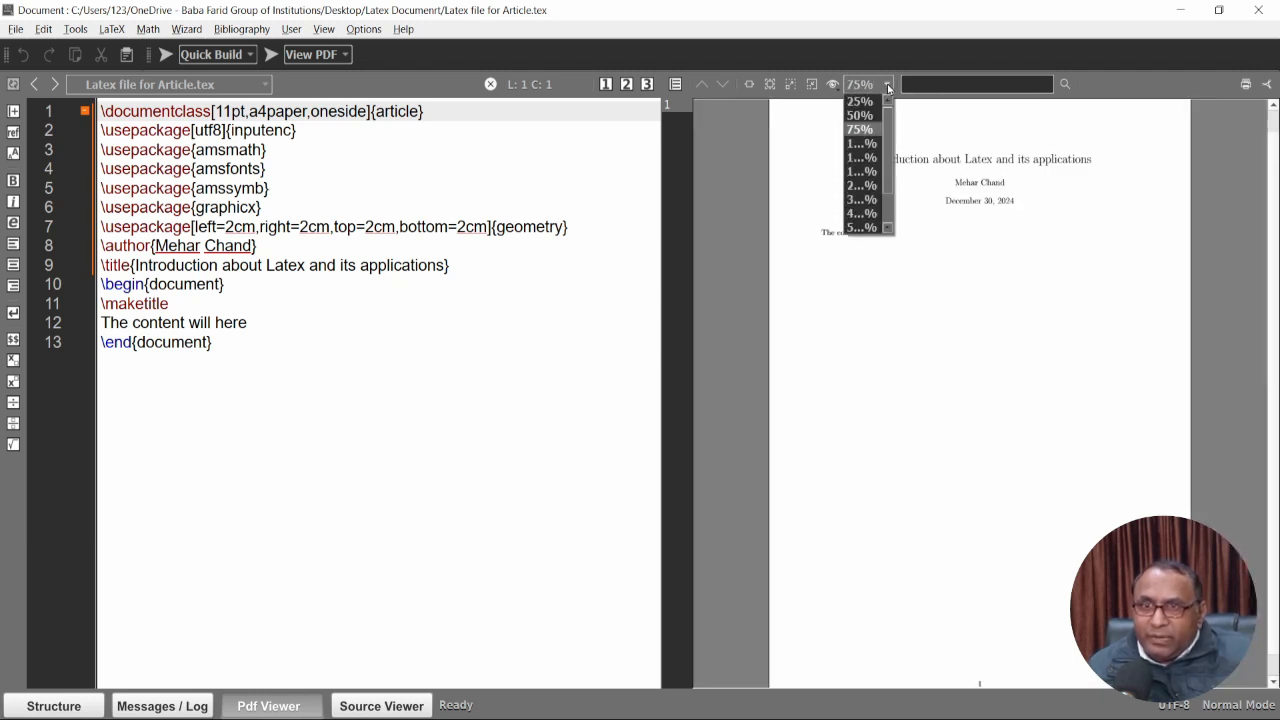
{"action": "left_click", "coordinate": [875, 145]}
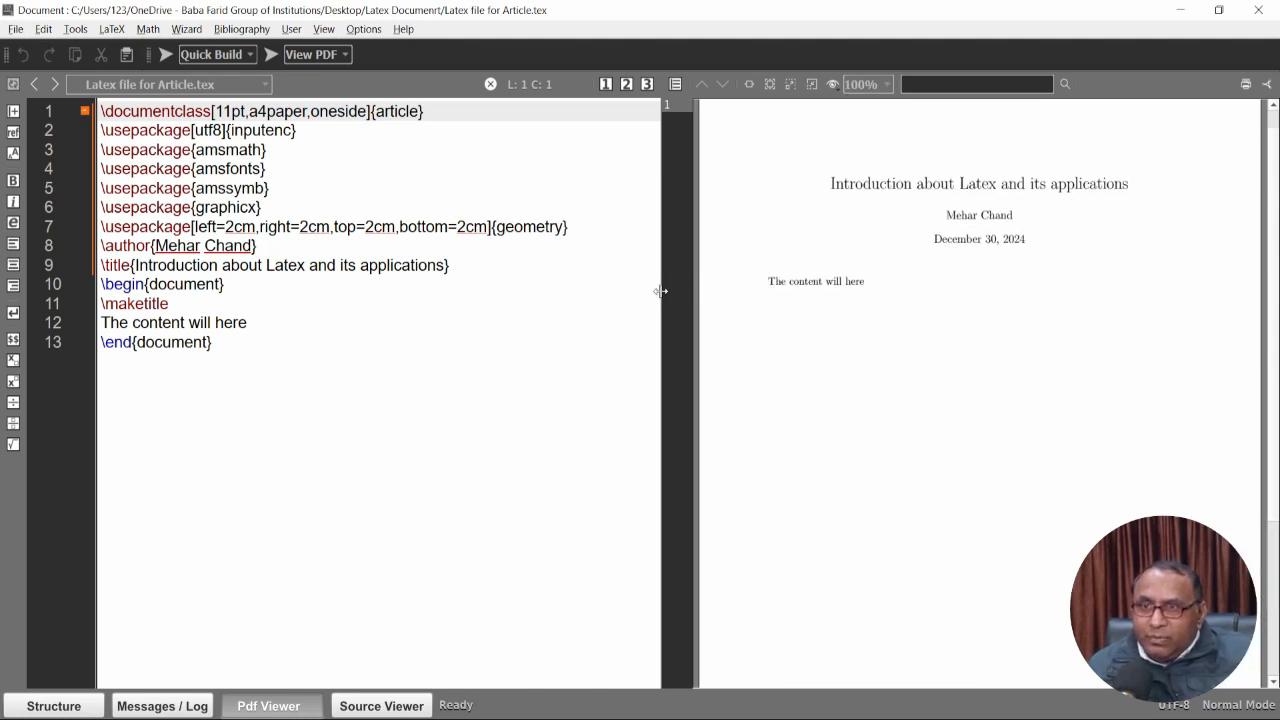
{"action": "left_click_drag", "start_coordinate": [660, 289], "coordinate": [602, 318]}
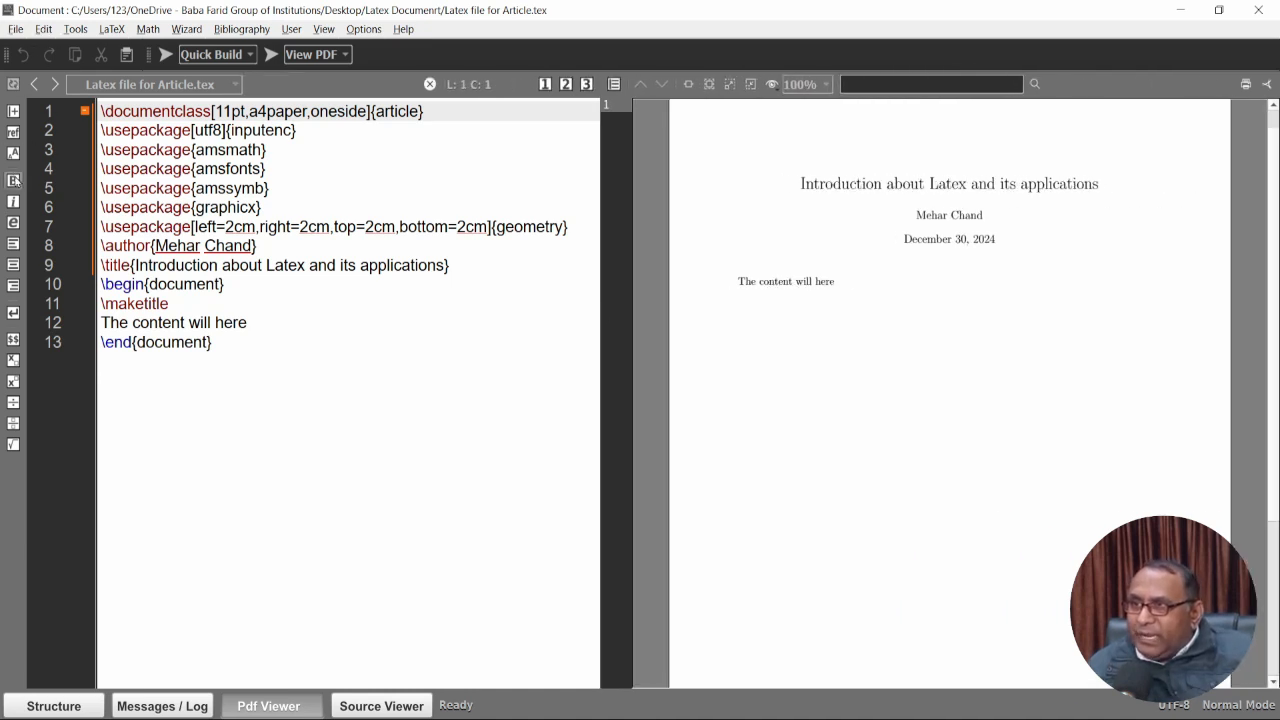
Toggle the Structure panel and the Messages/Log panel on and off.
{"action": "left_click", "coordinate": [45, 705]}
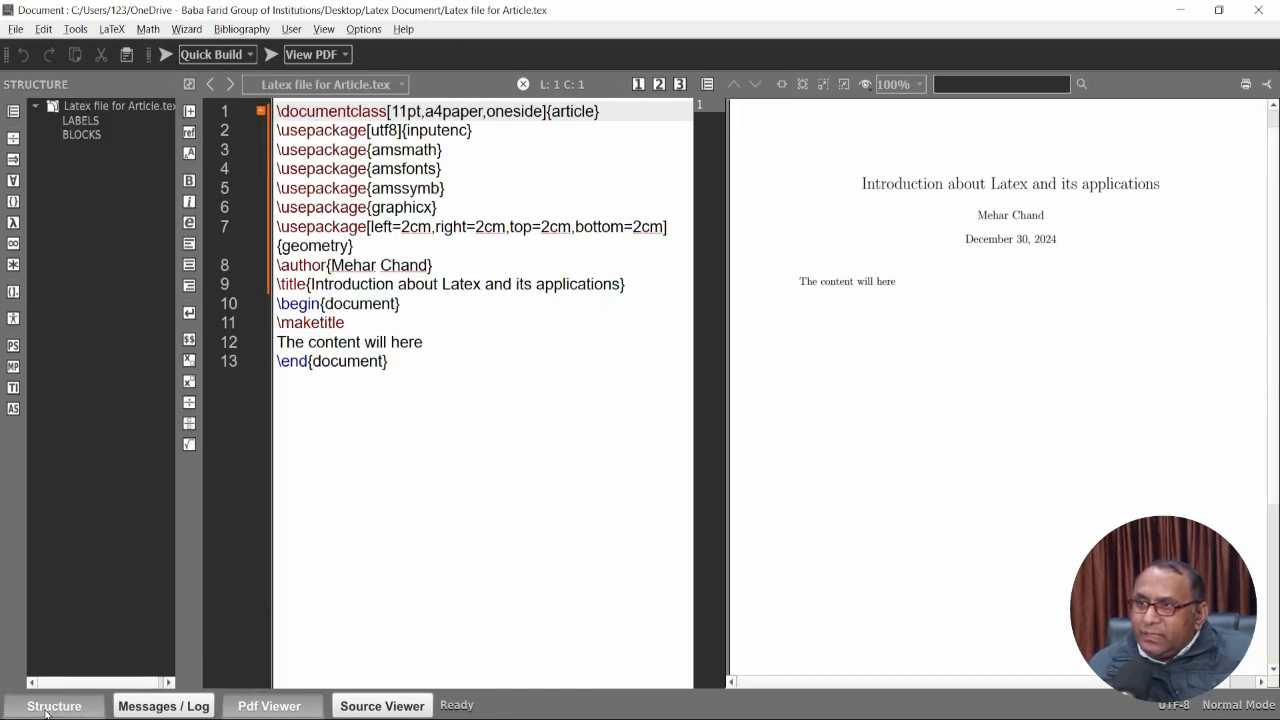
{"action": "left_click", "coordinate": [75, 712]}
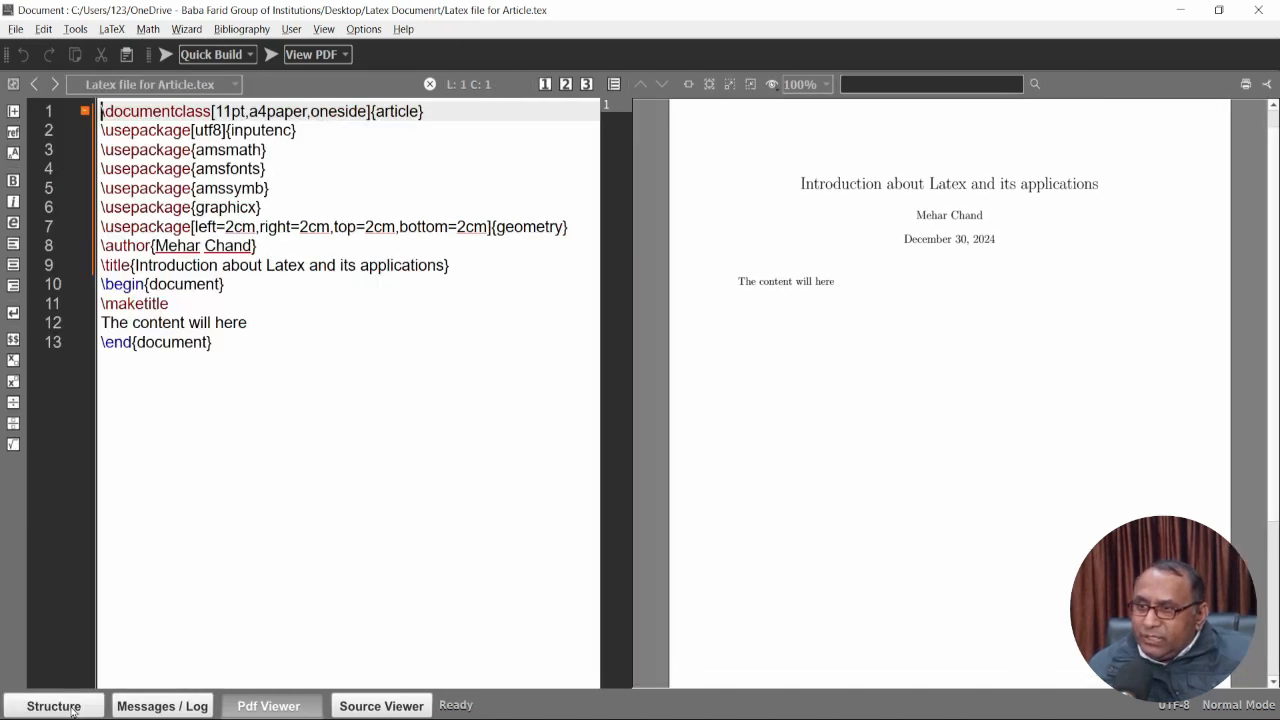
{"action": "left_click", "coordinate": [152, 710]}
{"action": "left_click", "coordinate": [152, 710]}
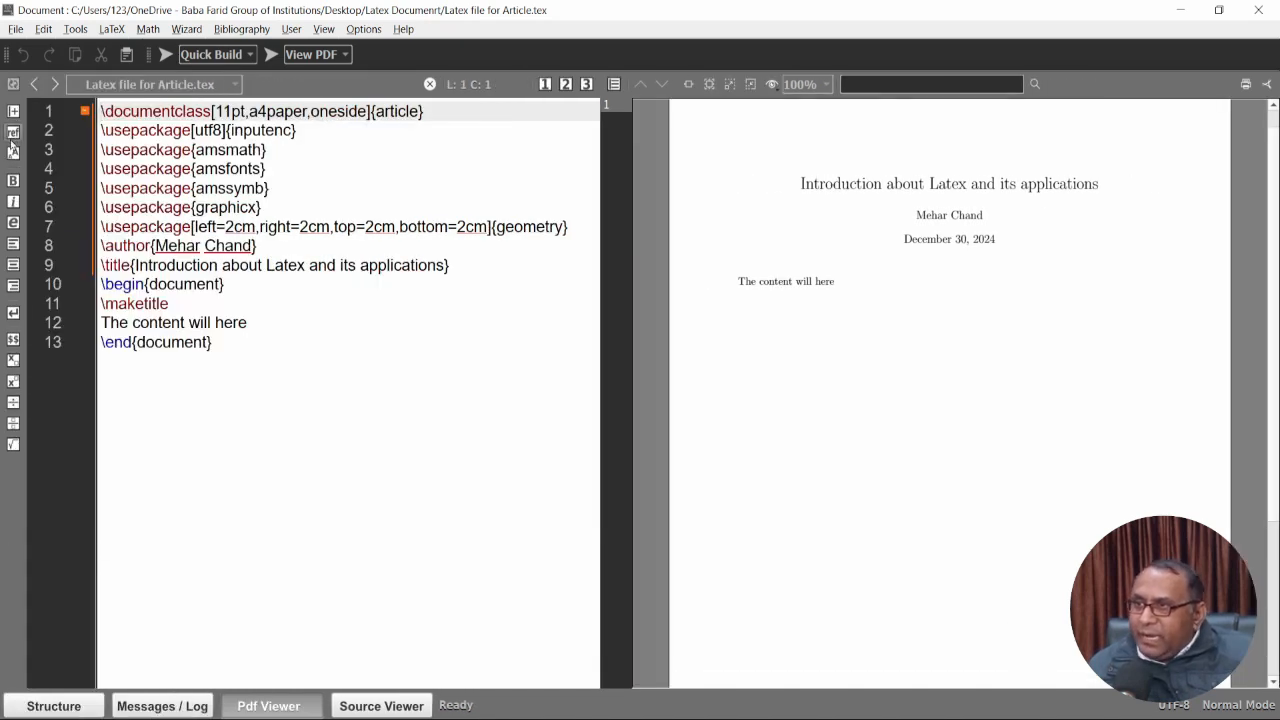
Browse the arrow, miscellaneous, Greek and most-used symbol palettes, ending on Relation Symbols.
{"action": "left_click", "coordinate": [45, 706]}
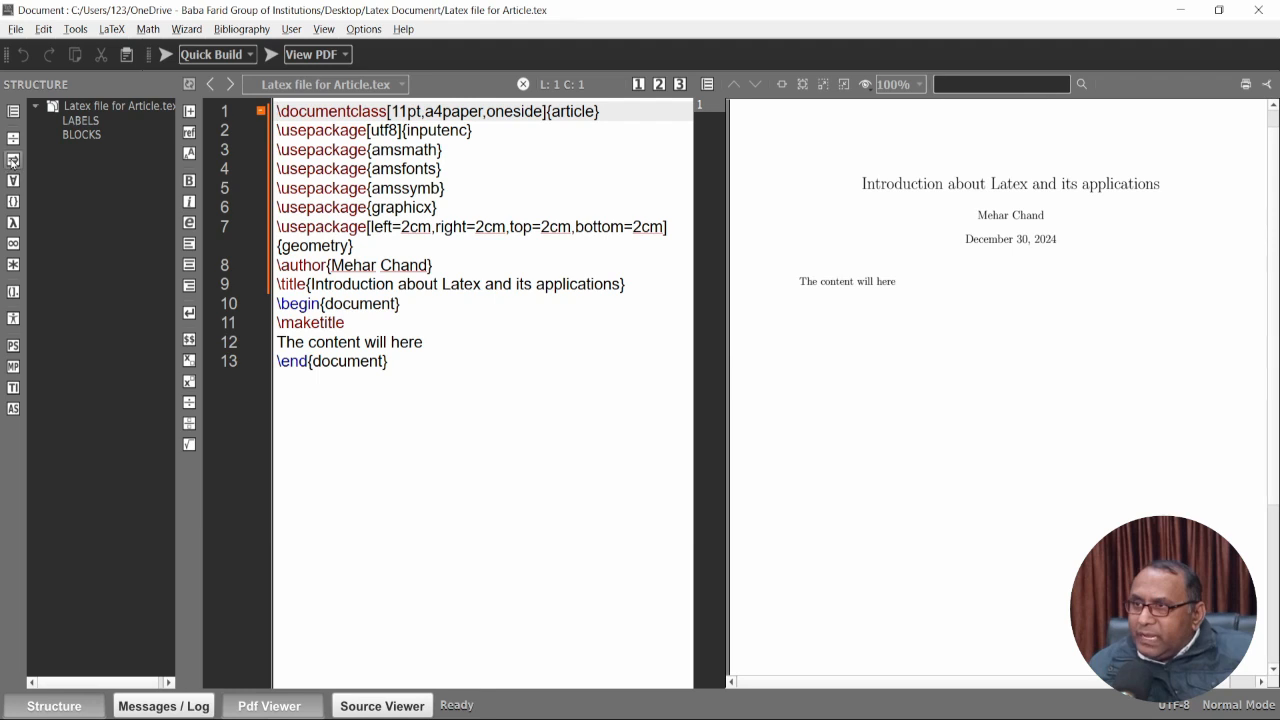
{"action": "left_click", "coordinate": [13, 159]}
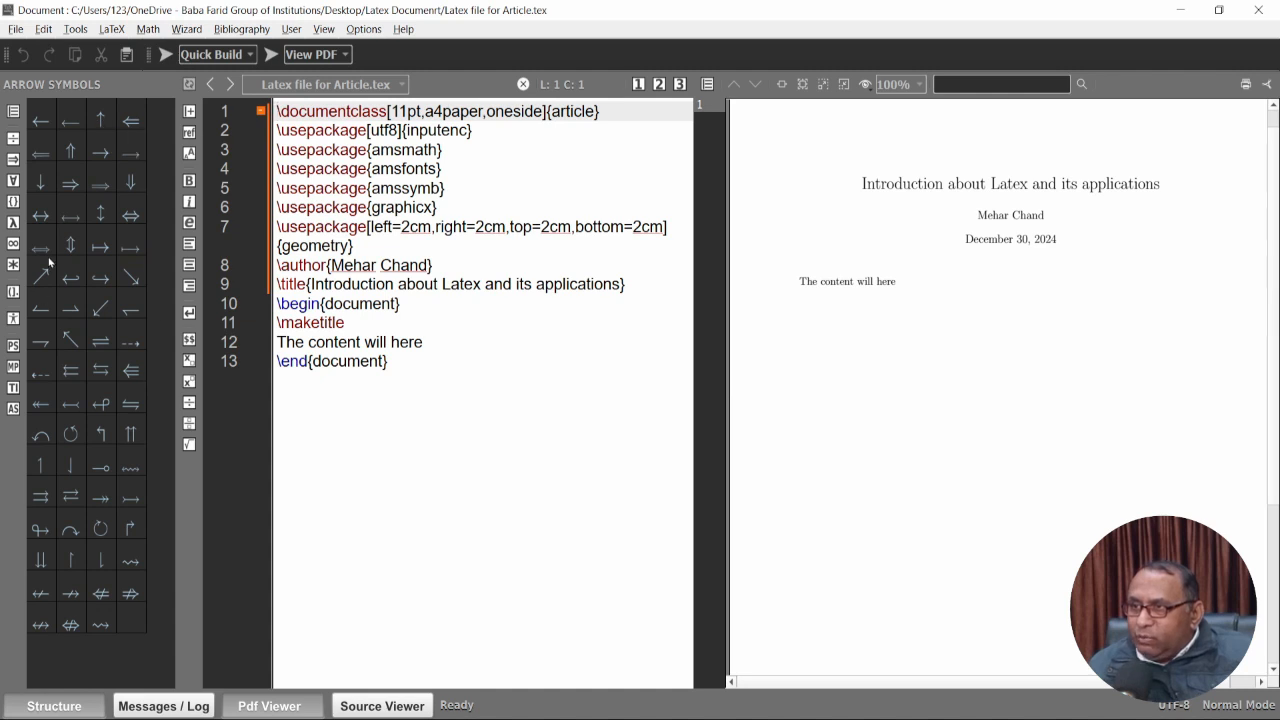
{"action": "left_click", "coordinate": [12, 182]}
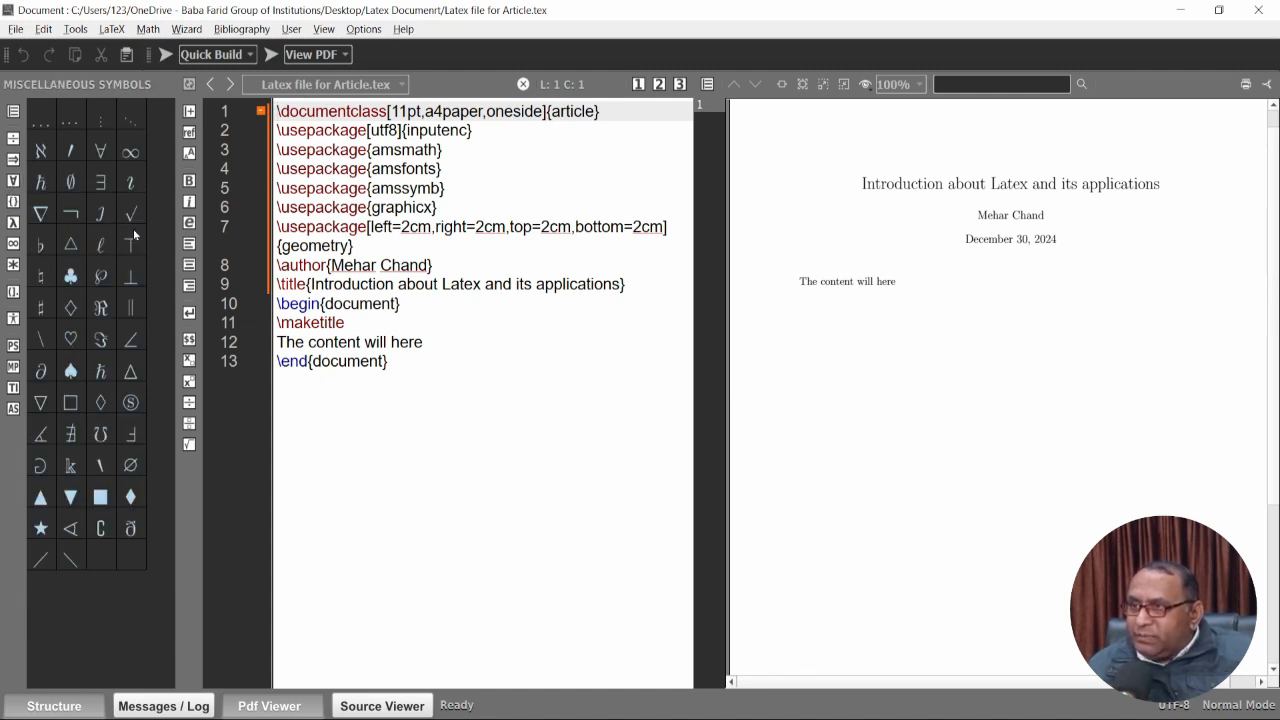
{"action": "left_click", "coordinate": [13, 222]}
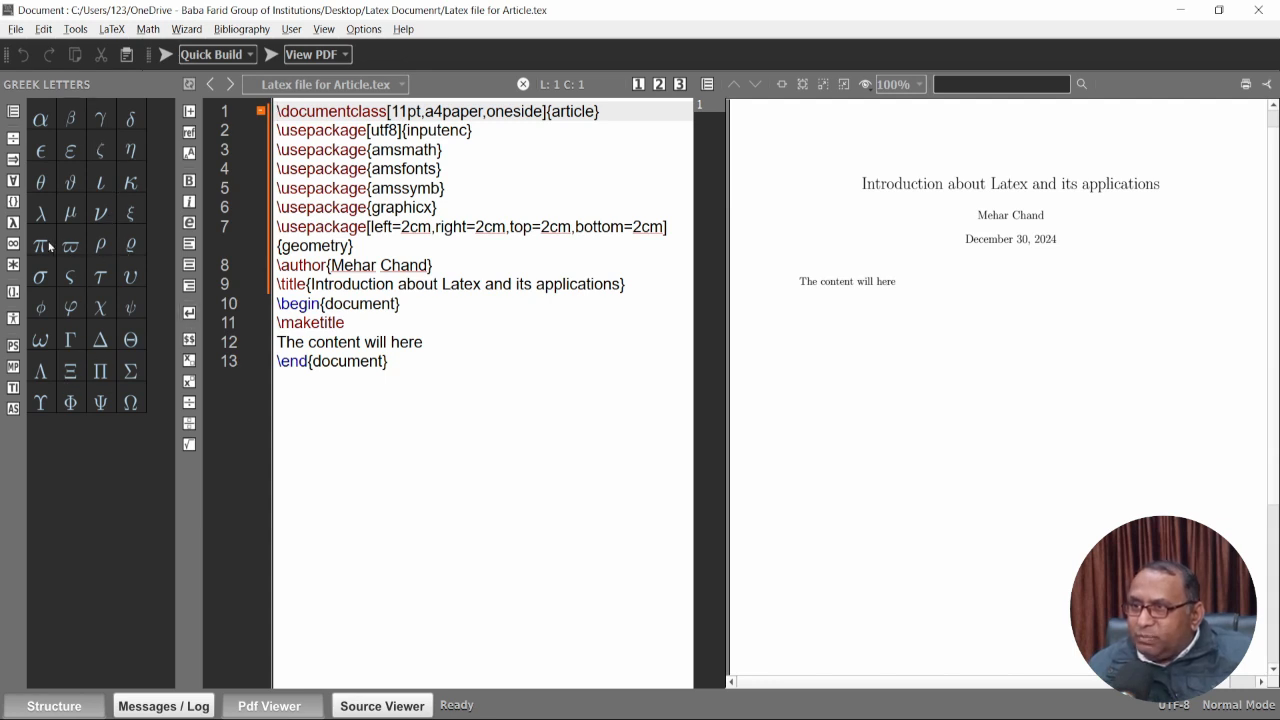
{"action": "left_click", "coordinate": [13, 243]}
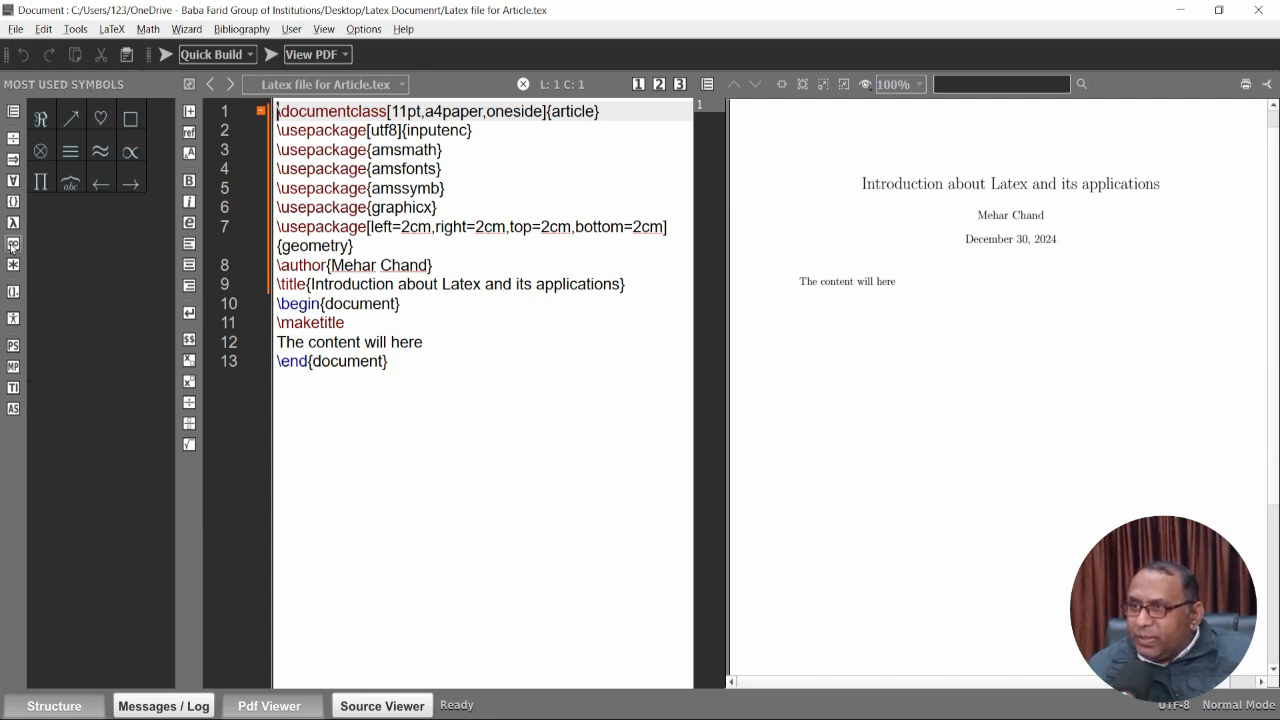
{"action": "left_click", "coordinate": [13, 139]}
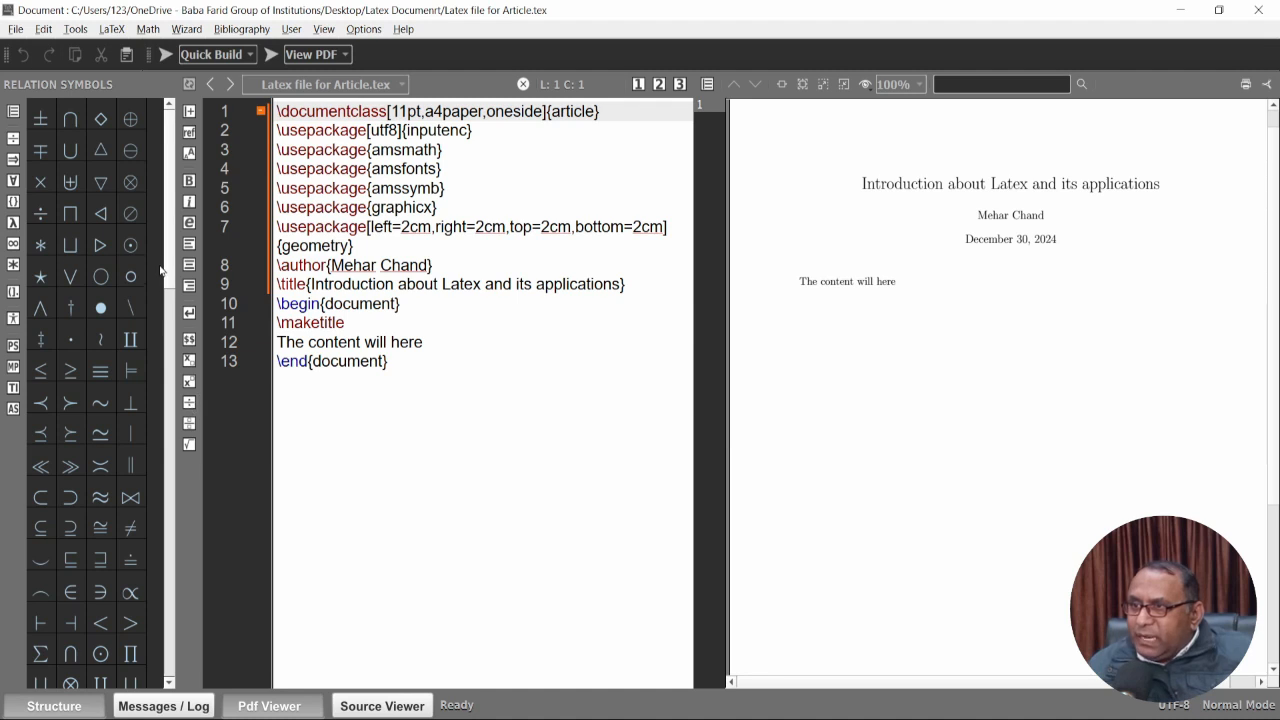
{"action": "left_click_drag", "start_coordinate": [167, 260], "coordinate": [175, 545]}
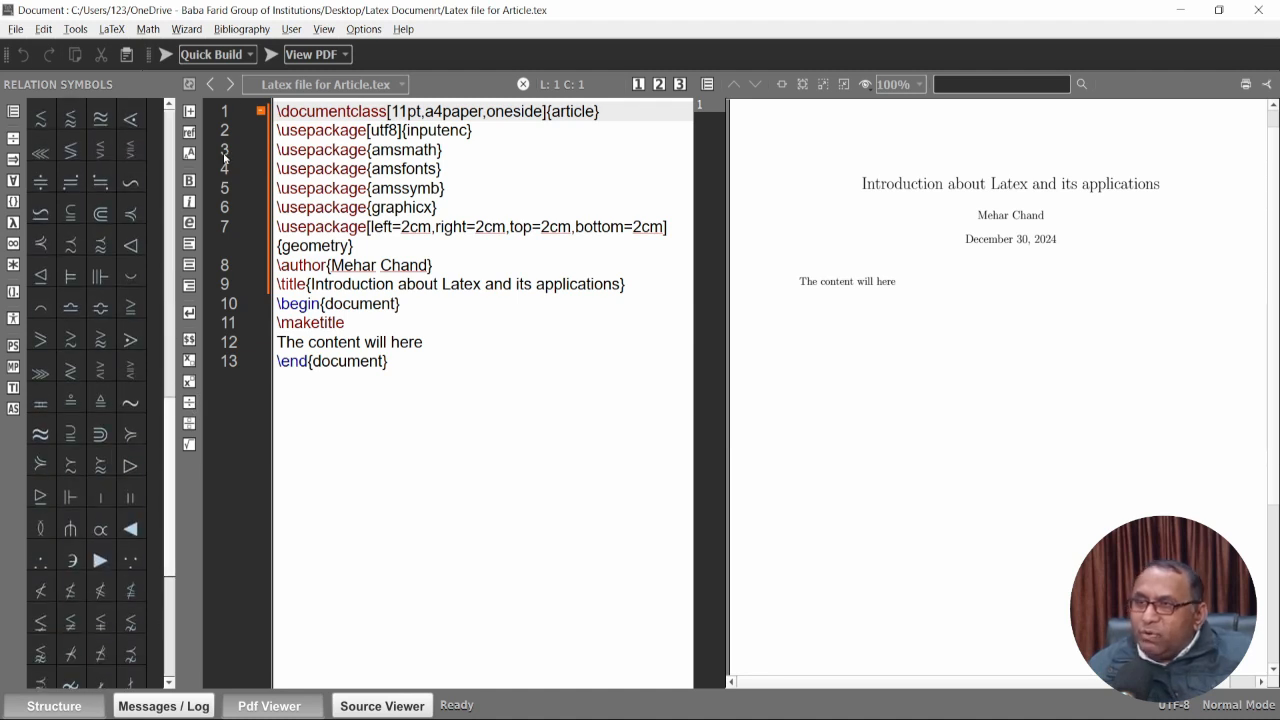
Look through the Edit menu without choosing anything, then switch to File Explorer.
{"action": "left_click", "coordinate": [43, 30]}
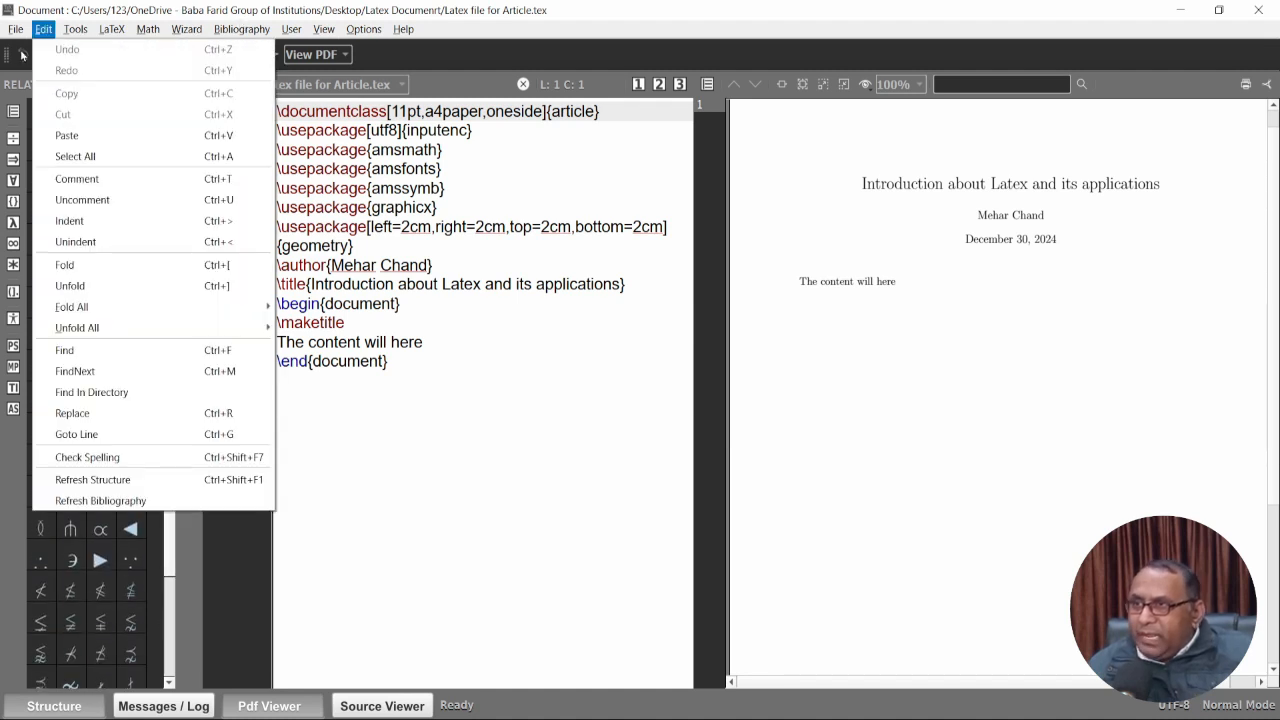
{"action": "left_click", "coordinate": [17, 33]}
{"action": "left_click", "coordinate": [43, 29]}
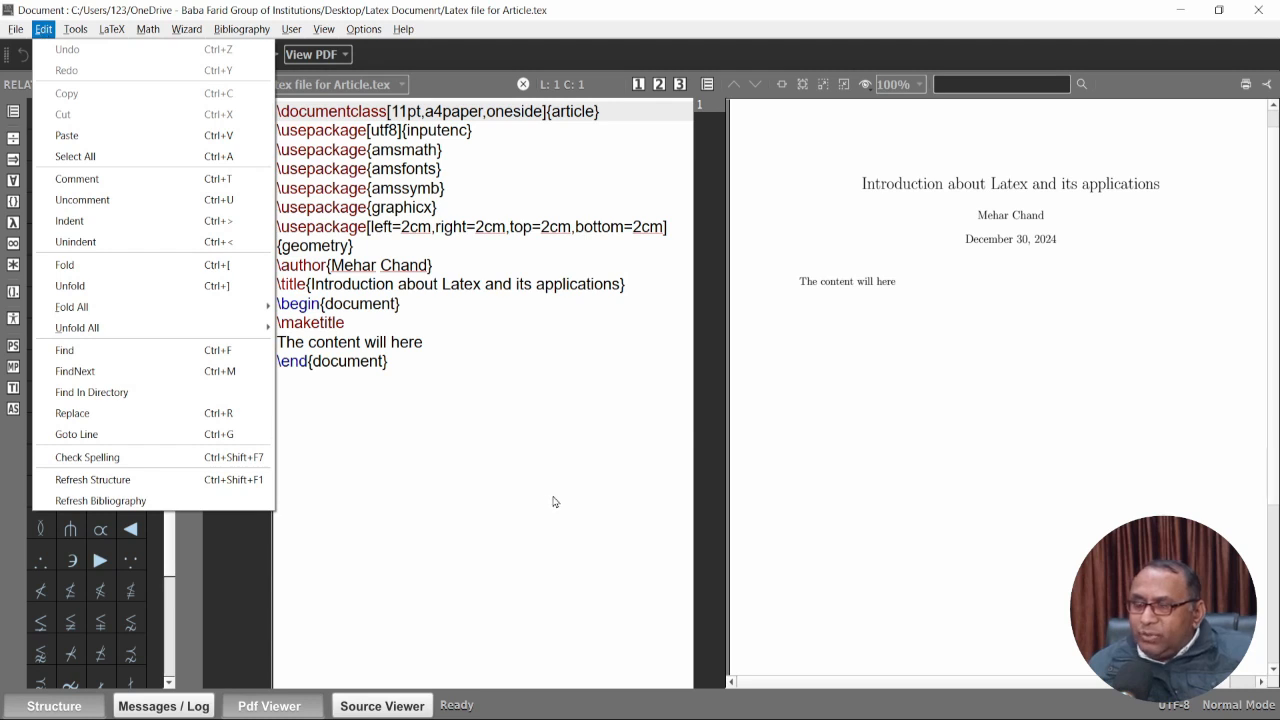
{"action": "left_click", "coordinate": [553, 495]}
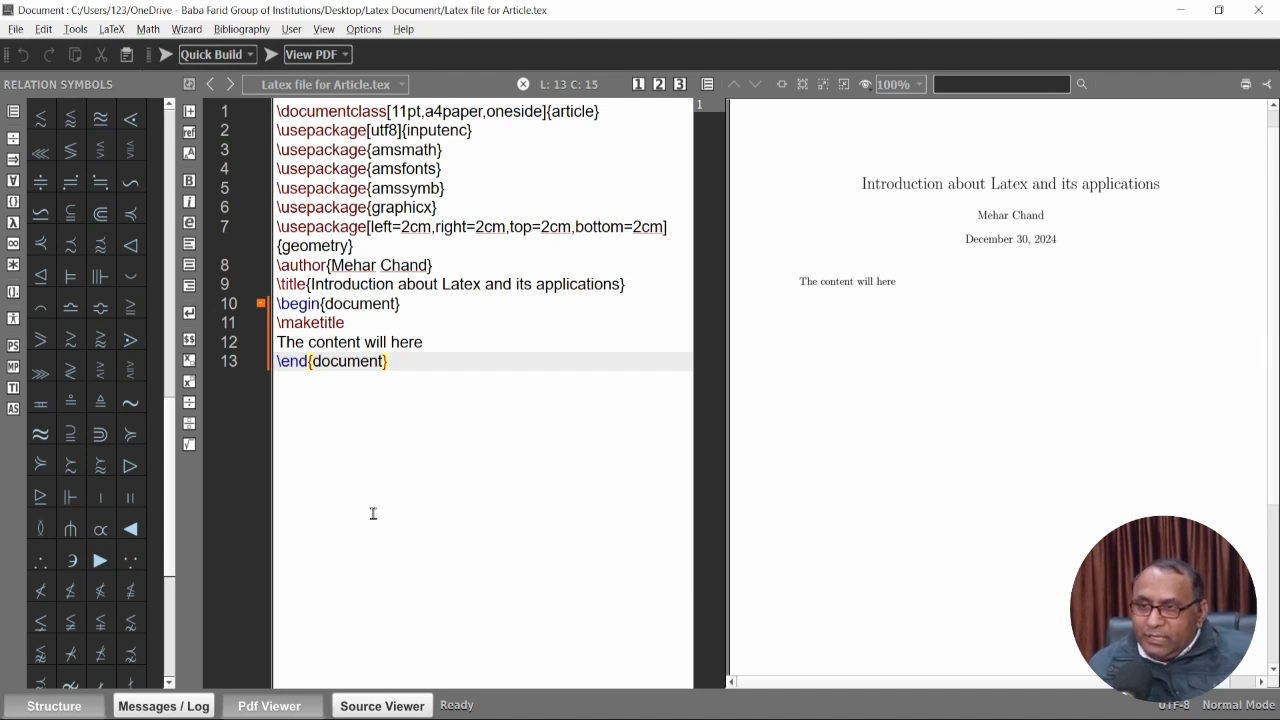
{"action": "key", "text": "alt+Tab"}
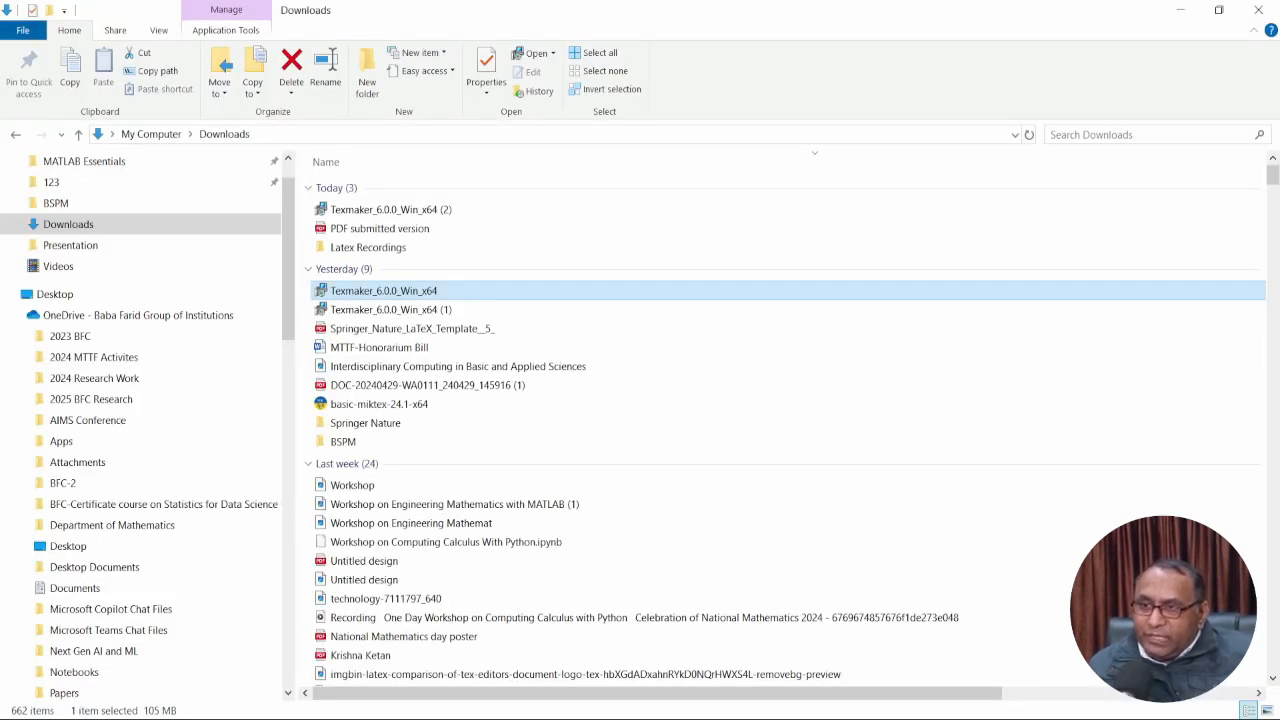
Minimize the open windows to reveal the desktop.
{"action": "mouse_move", "coordinate": [342, 719]}
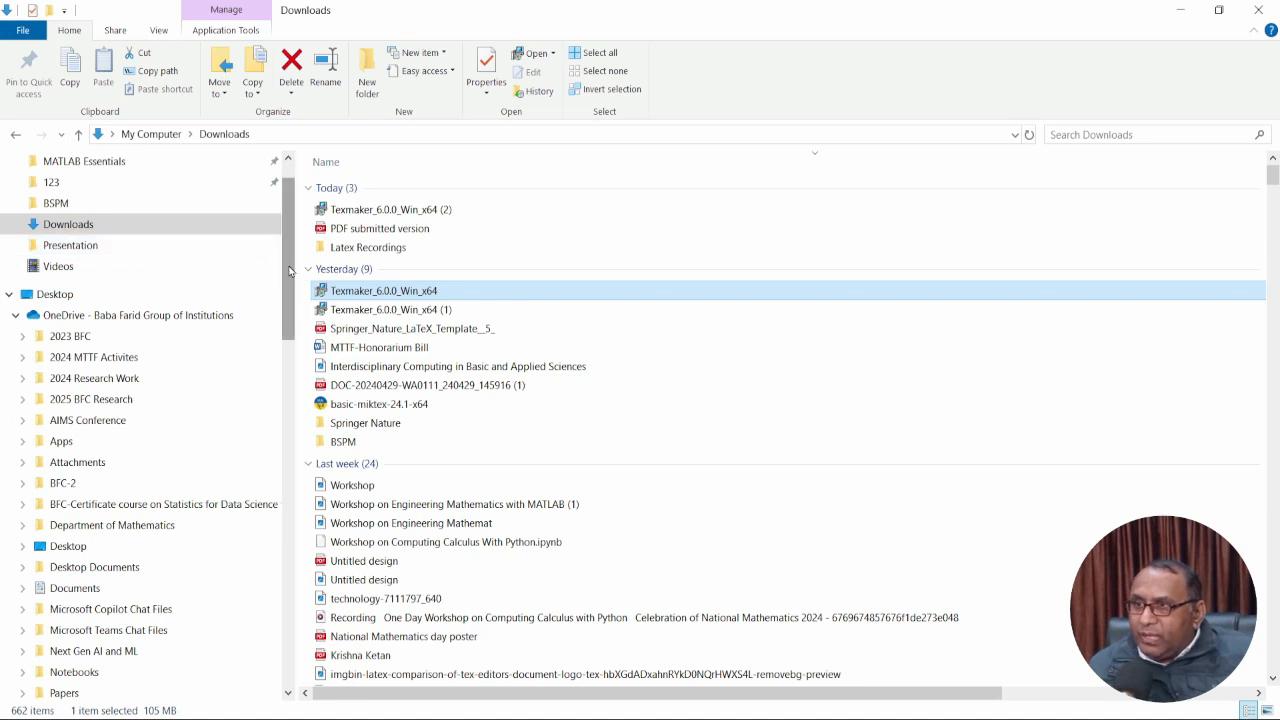
{"action": "left_click_drag", "start_coordinate": [289, 271], "coordinate": [292, 295]}
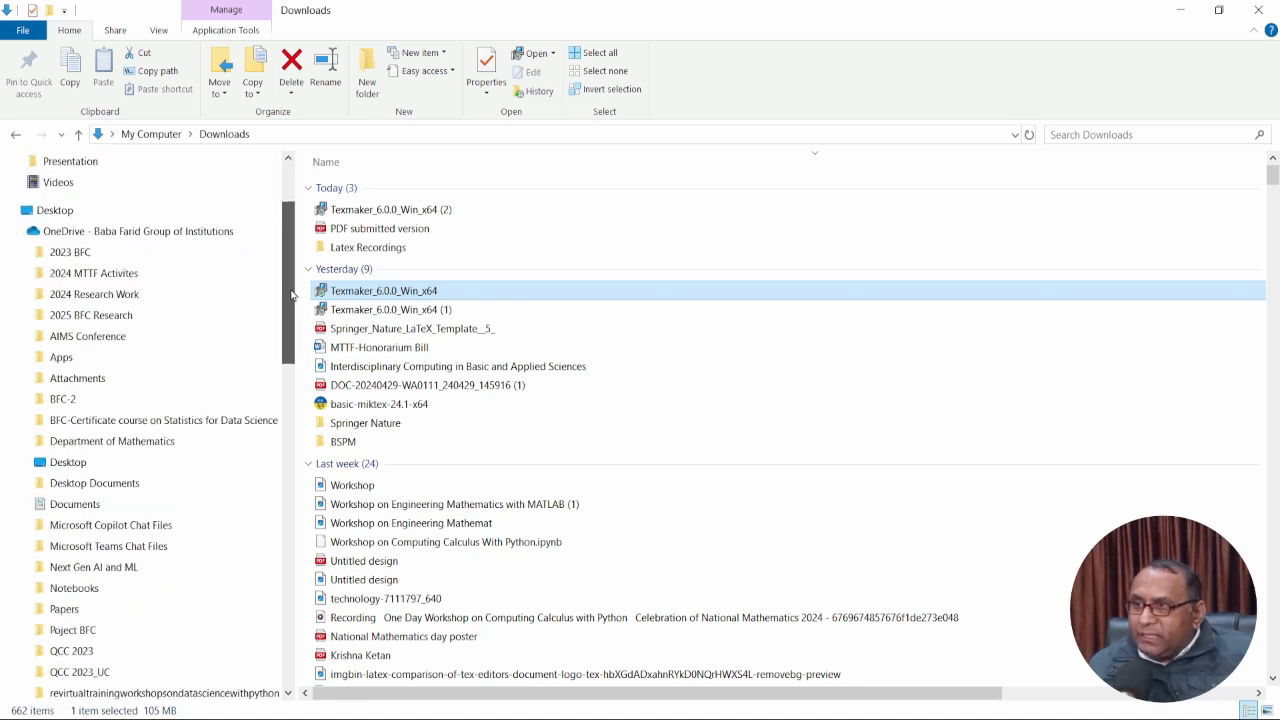
{"action": "left_click", "coordinate": [80, 212]}
{"action": "left_click", "coordinate": [1180, 12]}
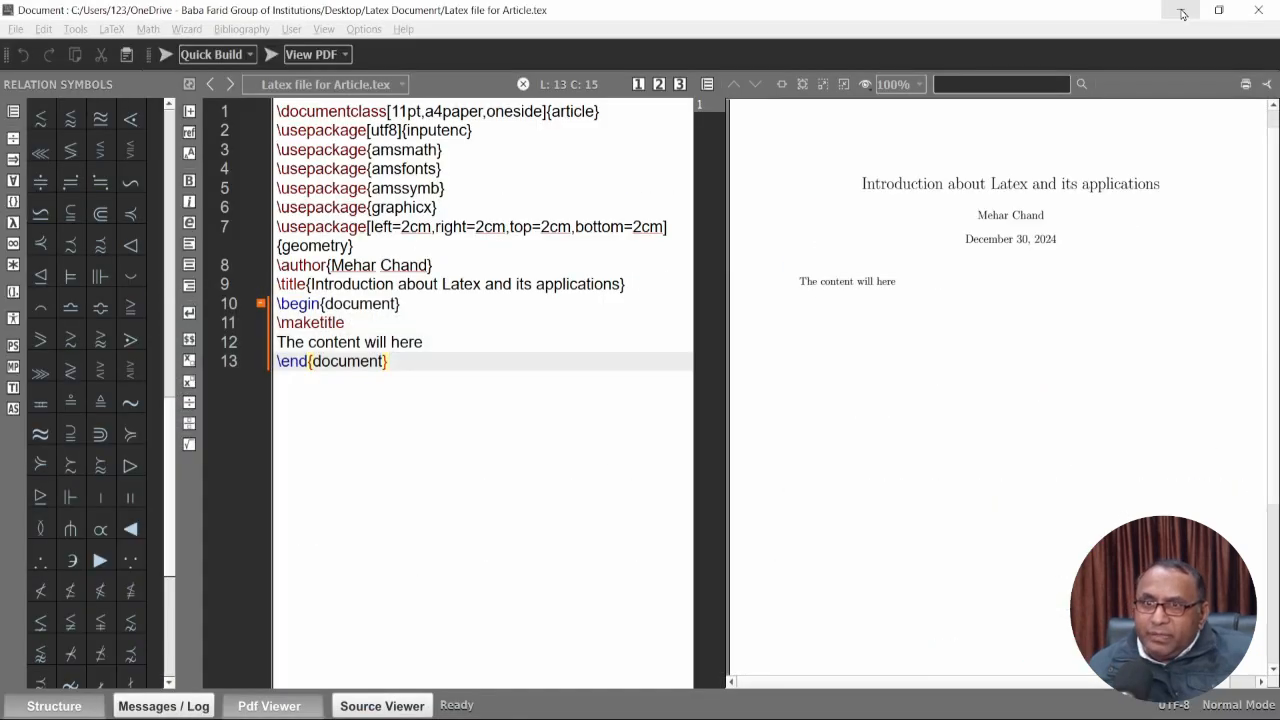
{"action": "left_click", "coordinate": [1182, 13]}
{"action": "left_click", "coordinate": [1182, 14]}
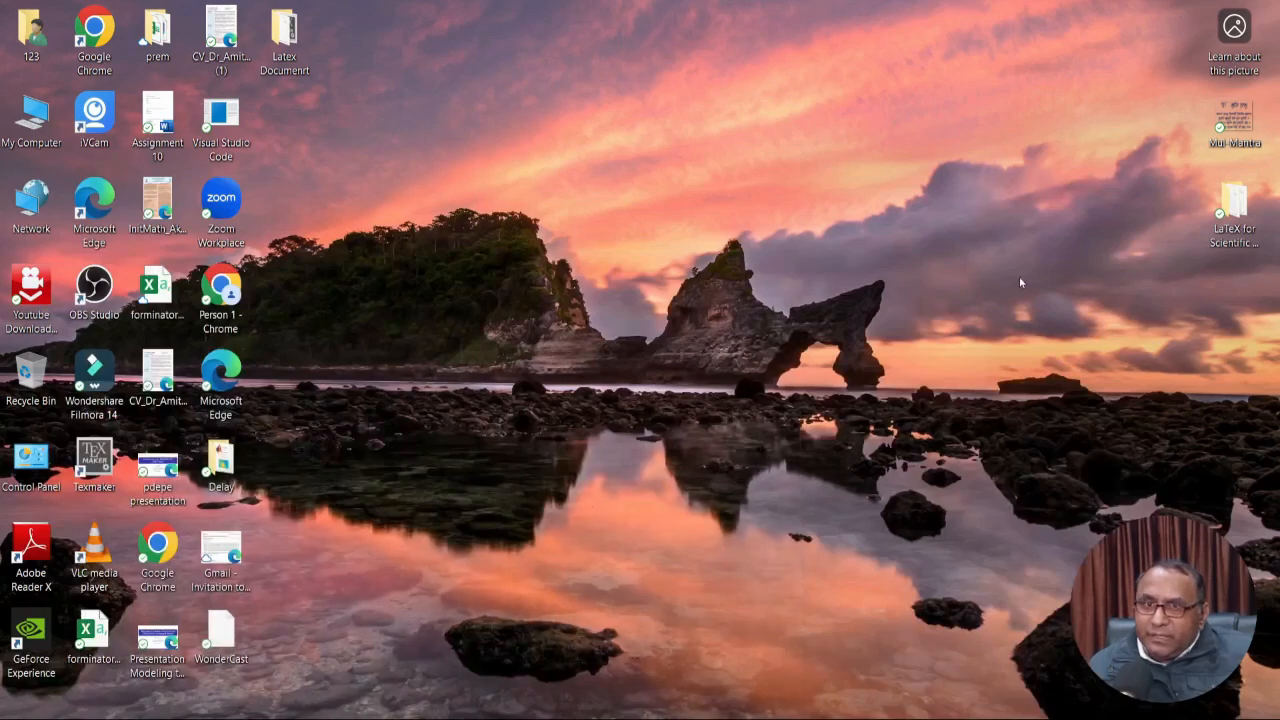
Open the Latex Documenrt folder, view the compiled article PDF, then close it.
{"action": "left_click_drag", "start_coordinate": [296, 46], "coordinate": [1232, 327]}
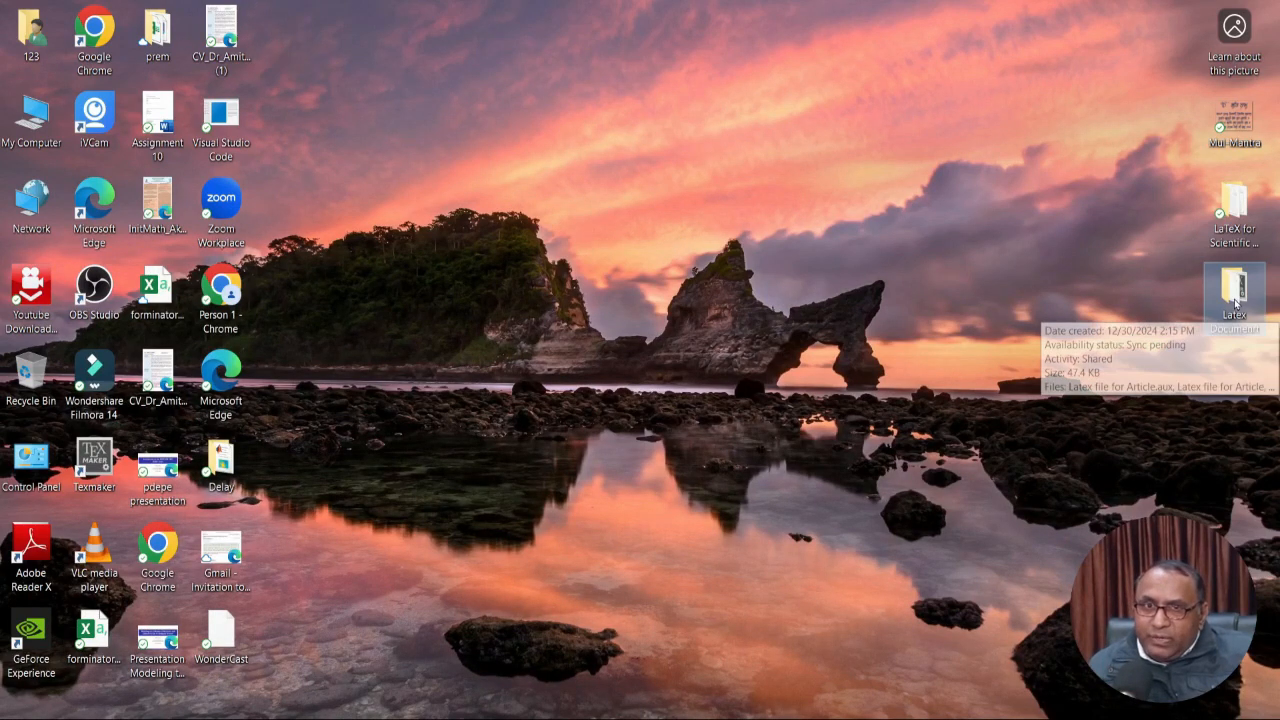
{"action": "double_click", "coordinate": [1234, 302]}
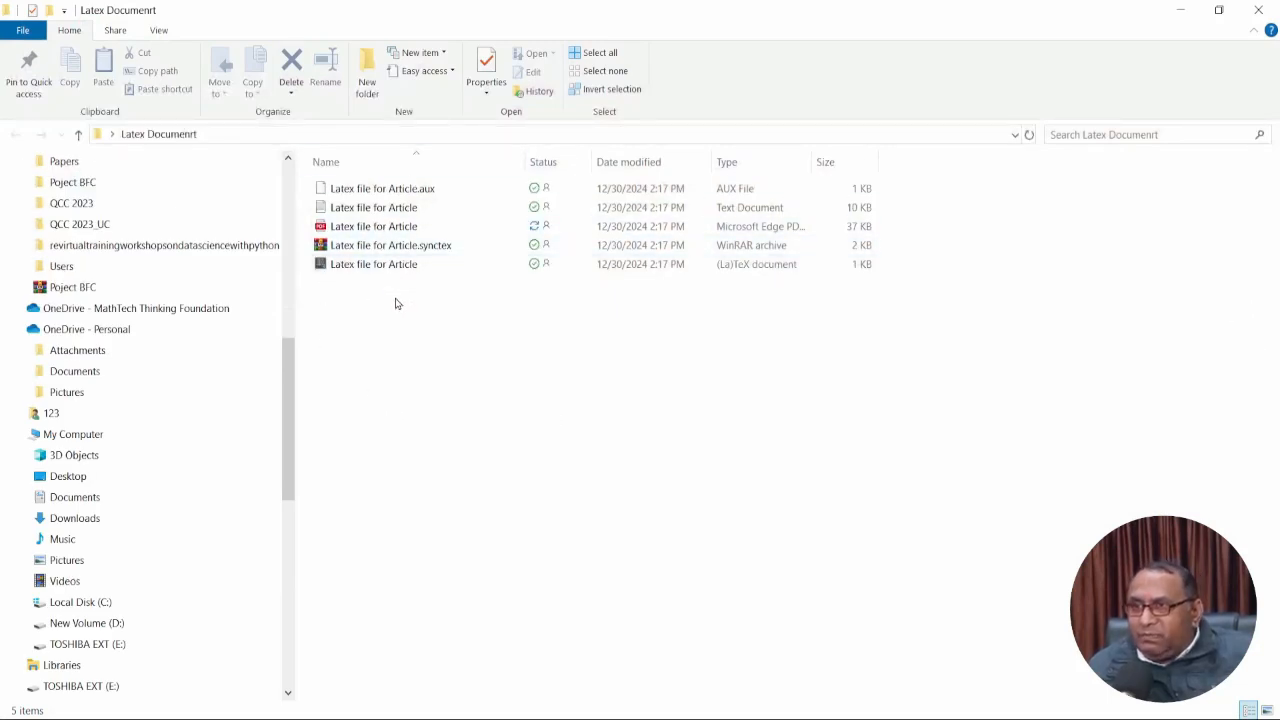
{"action": "double_click", "coordinate": [372, 228]}
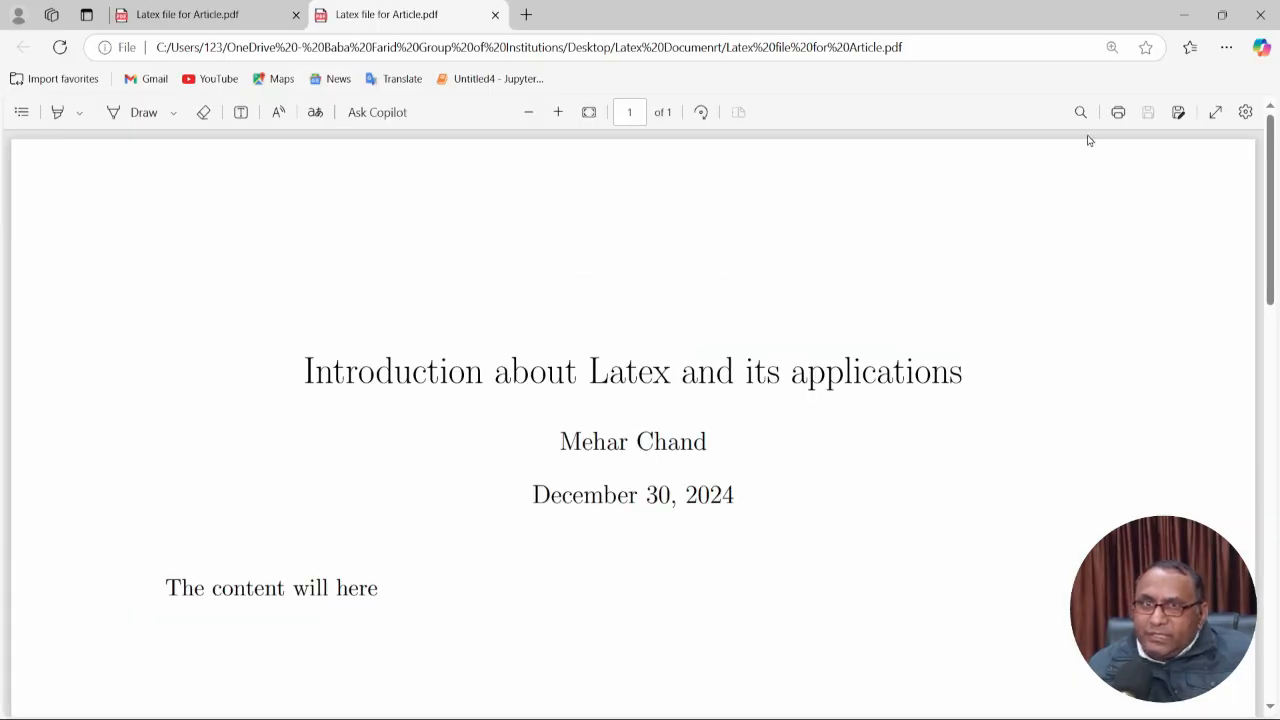
{"action": "left_click", "coordinate": [1258, 15]}
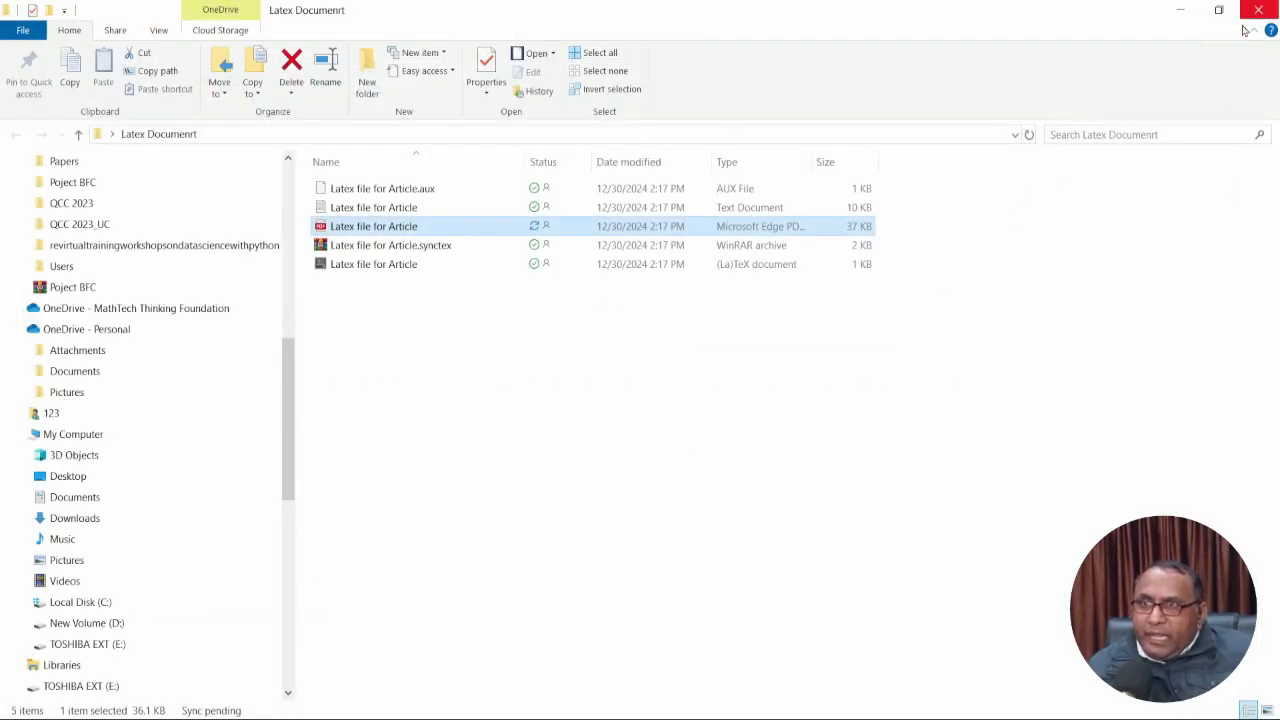